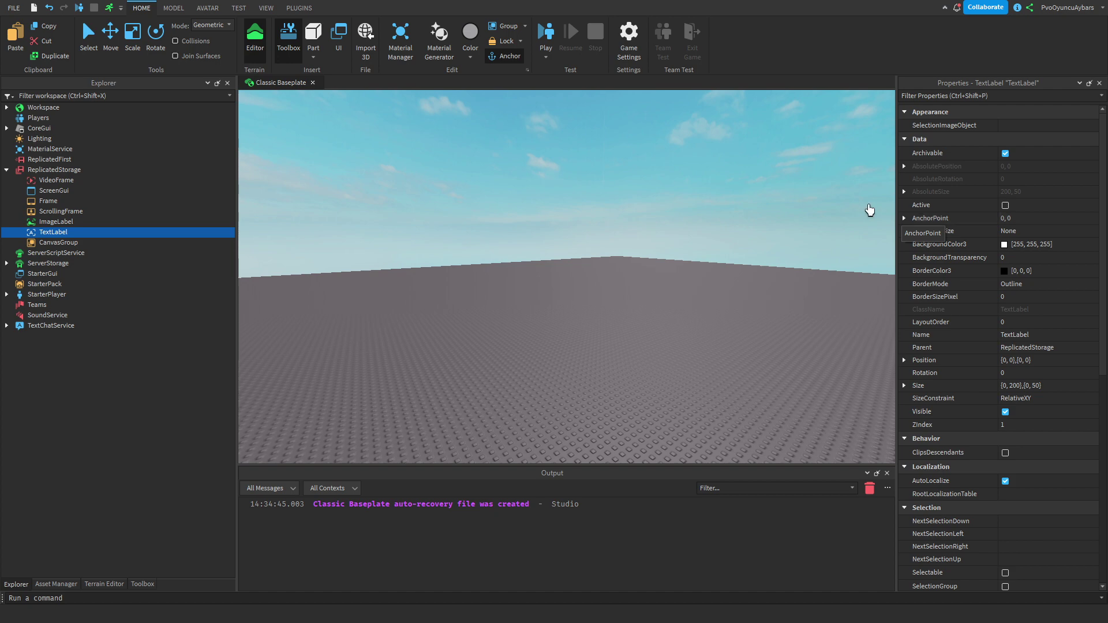
{"action": "left_click", "coordinate": [906, 223]}
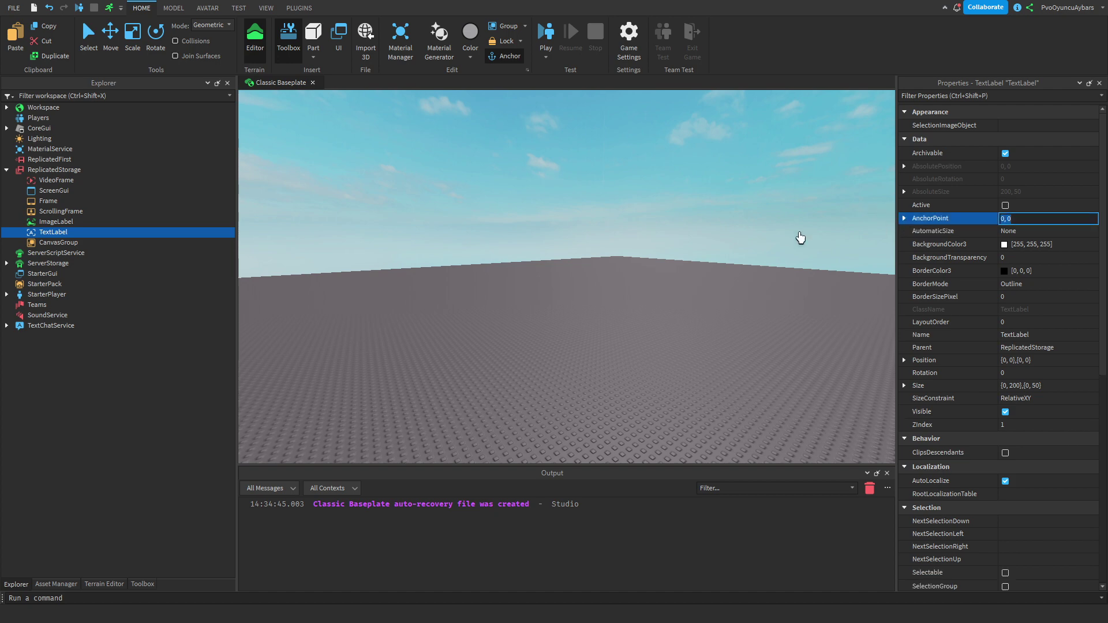
{"action": "key", "text": "Return"}
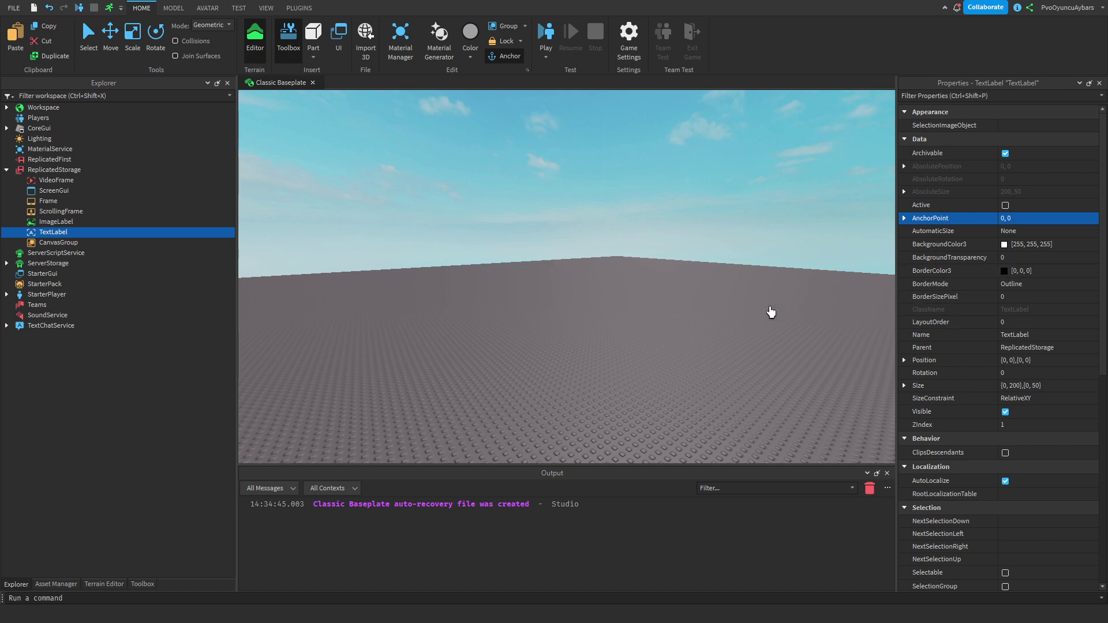
{"action": "right_click_drag", "start_coordinate": [739, 310], "coordinate": [701, 293]}
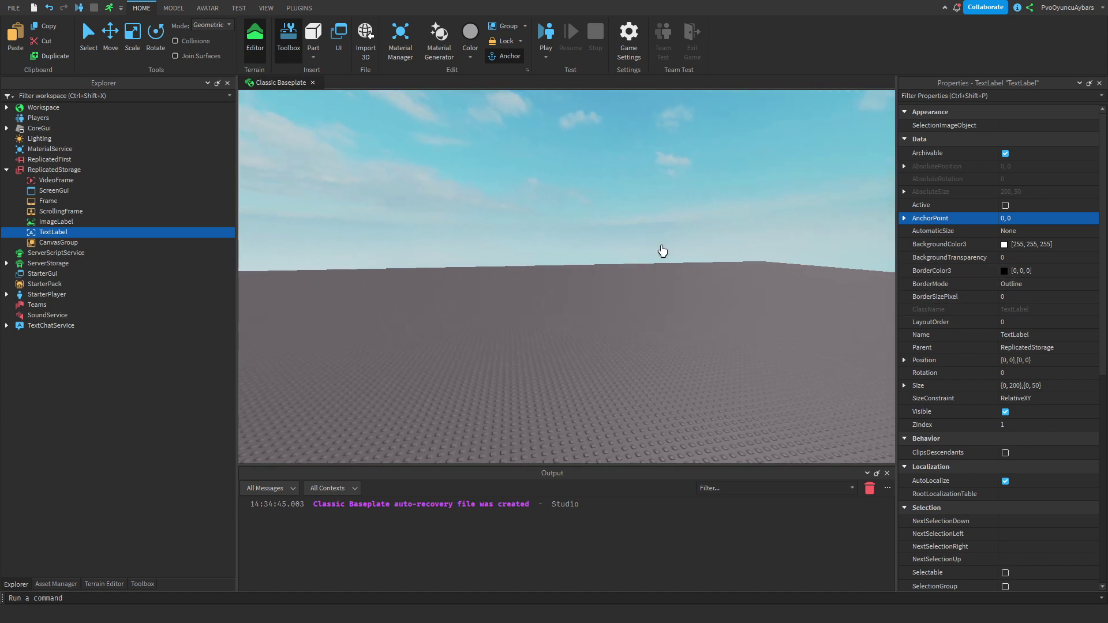
{"action": "right_click_drag", "start_coordinate": [662, 251], "coordinate": [644, 246]}
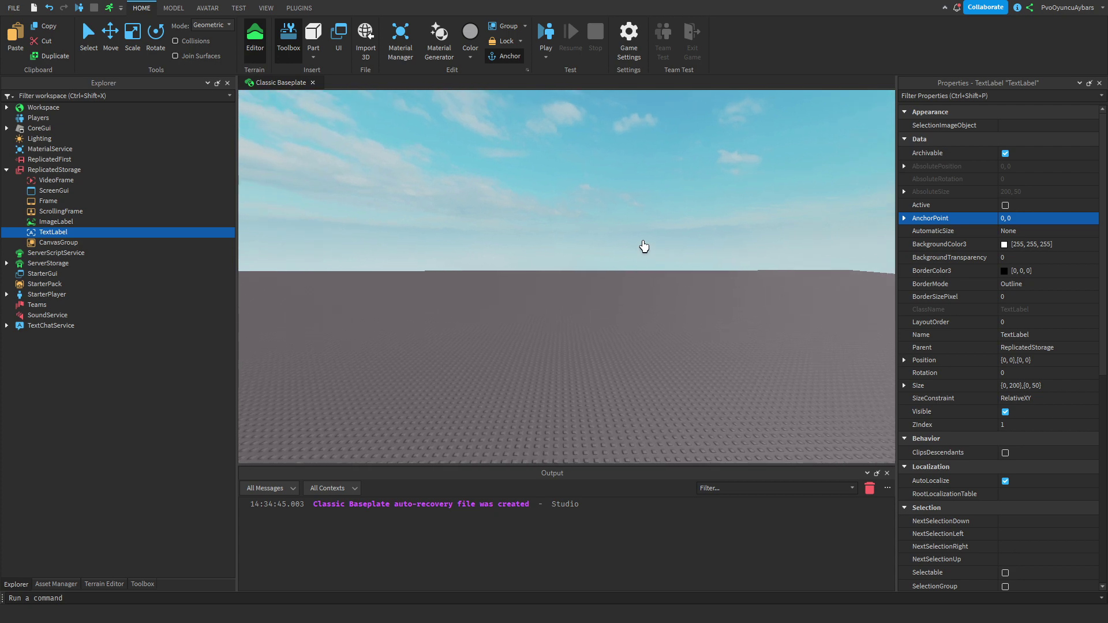
{"action": "left_click", "coordinate": [110, 34]}
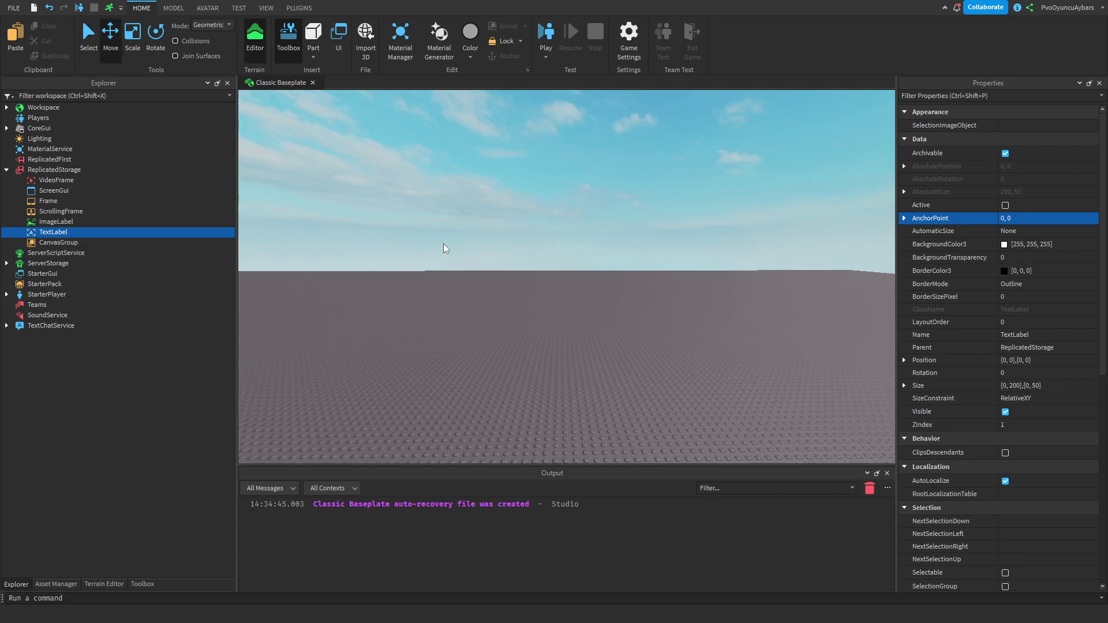
{"action": "left_click", "coordinate": [444, 248]}
{"action": "left_click", "coordinate": [89, 36]}
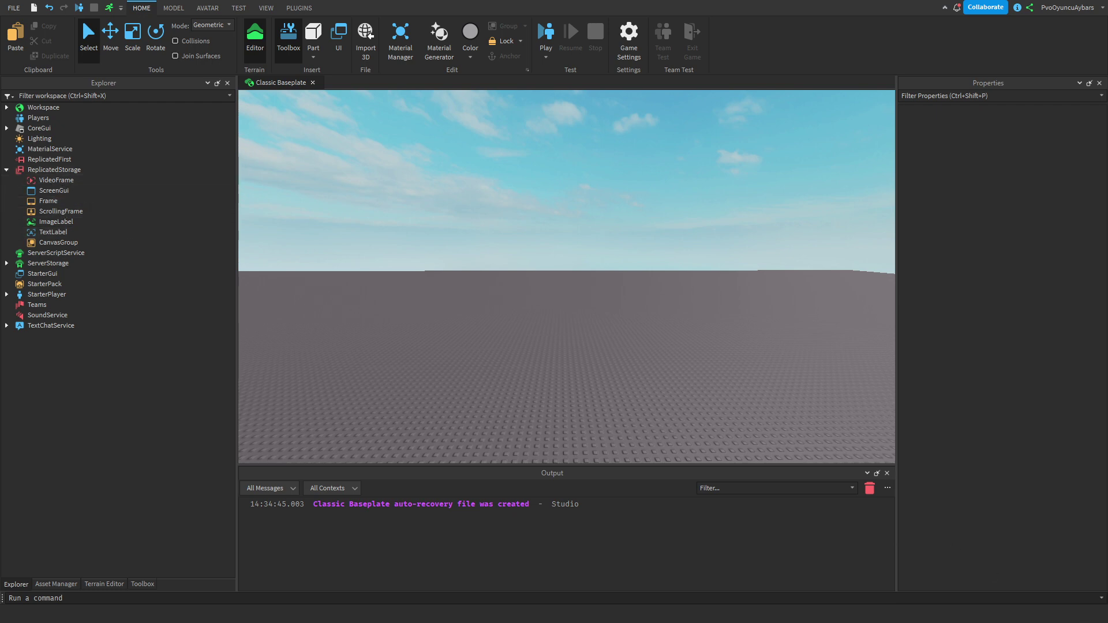
Examine the GUI objects stored in ReplicatedStorage, from VideoFrame to CanvasGroup, and the properties of Frame
{"action": "left_click", "coordinate": [55, 180]}
{"action": "key", "text": "Down"}
{"action": "key", "text": "Down"}
{"action": "key", "text": "Down"}
{"action": "key", "text": "Down"}
{"action": "key", "text": "Down"}
{"action": "key", "text": "Down"}
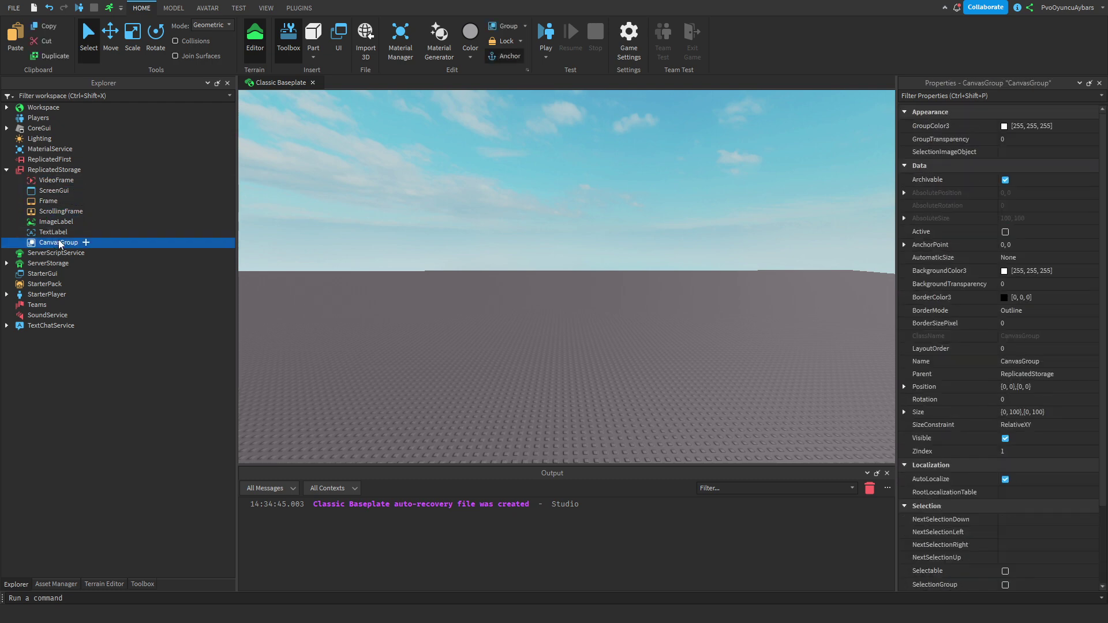
{"action": "left_click", "coordinate": [50, 199]}
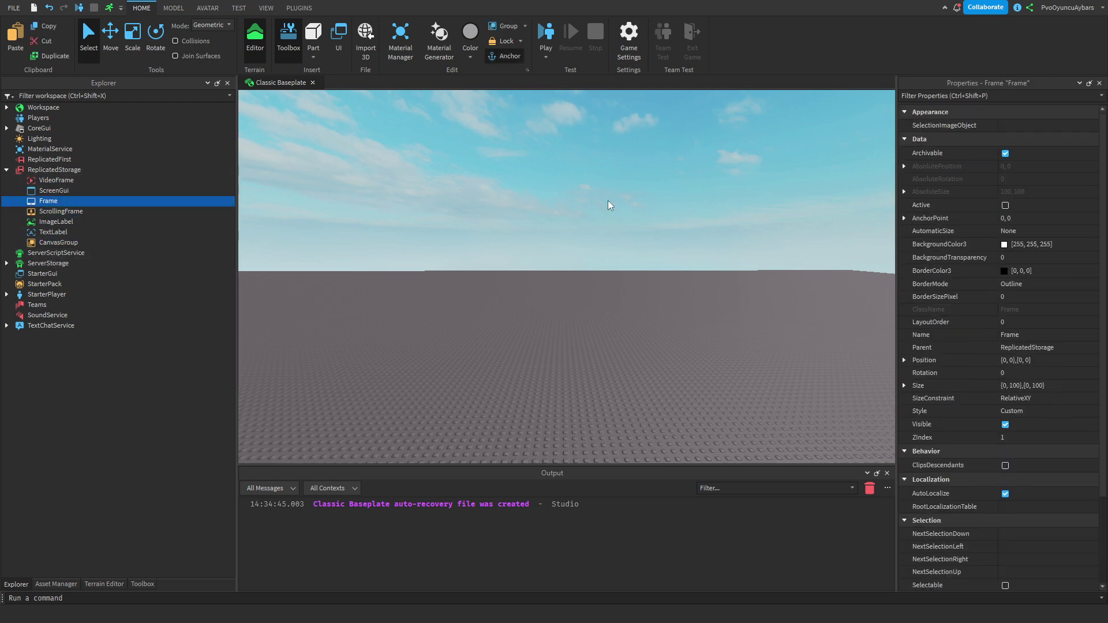
{"action": "scroll", "coordinate": [609, 204], "scroll_direction": "up", "scroll_amount": 3}
{"action": "scroll", "coordinate": [611, 204], "scroll_direction": "down", "scroll_amount": 2}
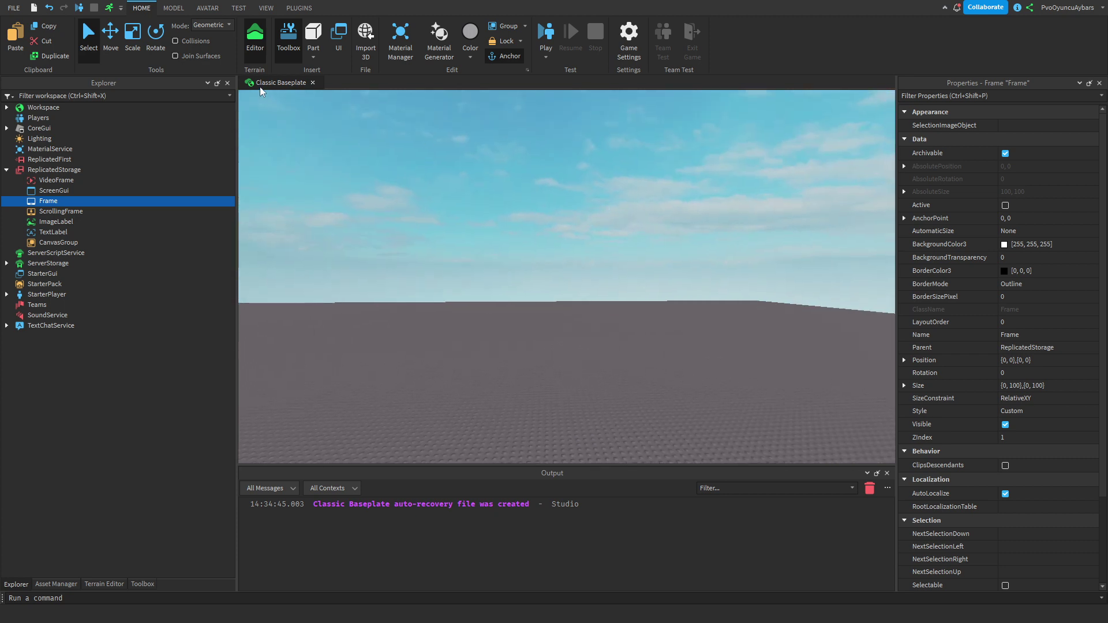
Move the ScreenGui from ReplicatedStorage into StarterGui
{"action": "left_click", "coordinate": [40, 274]}
{"action": "left_click", "coordinate": [54, 191]}
{"action": "left_click_drag", "start_coordinate": [54, 190], "coordinate": [44, 273]}
{"action": "left_click", "coordinate": [46, 275]}
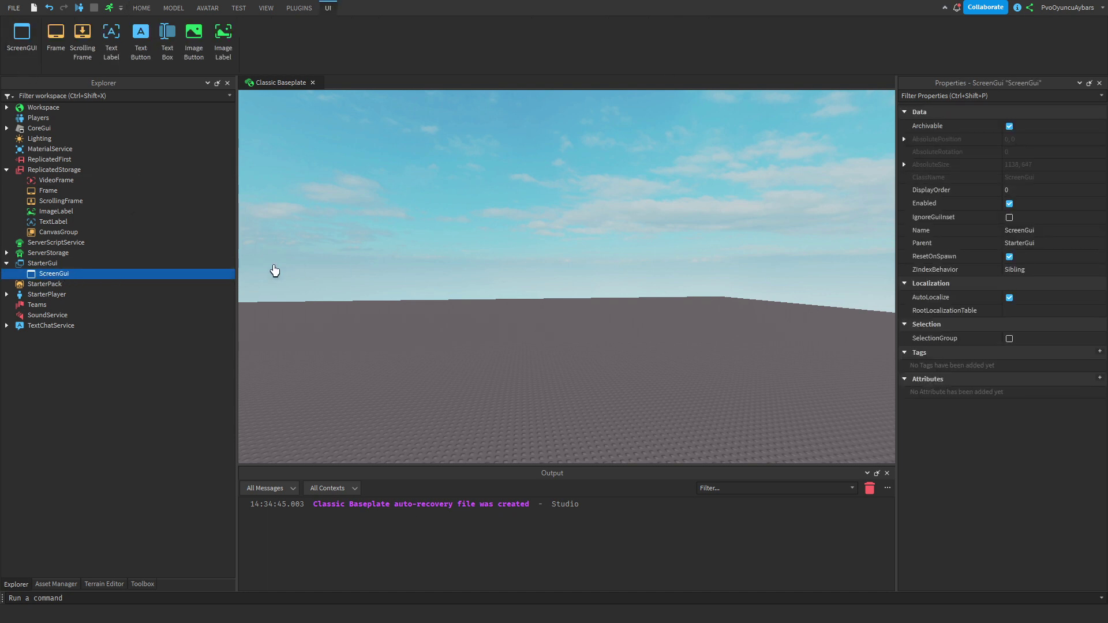
{"action": "left_click", "coordinate": [77, 274]}
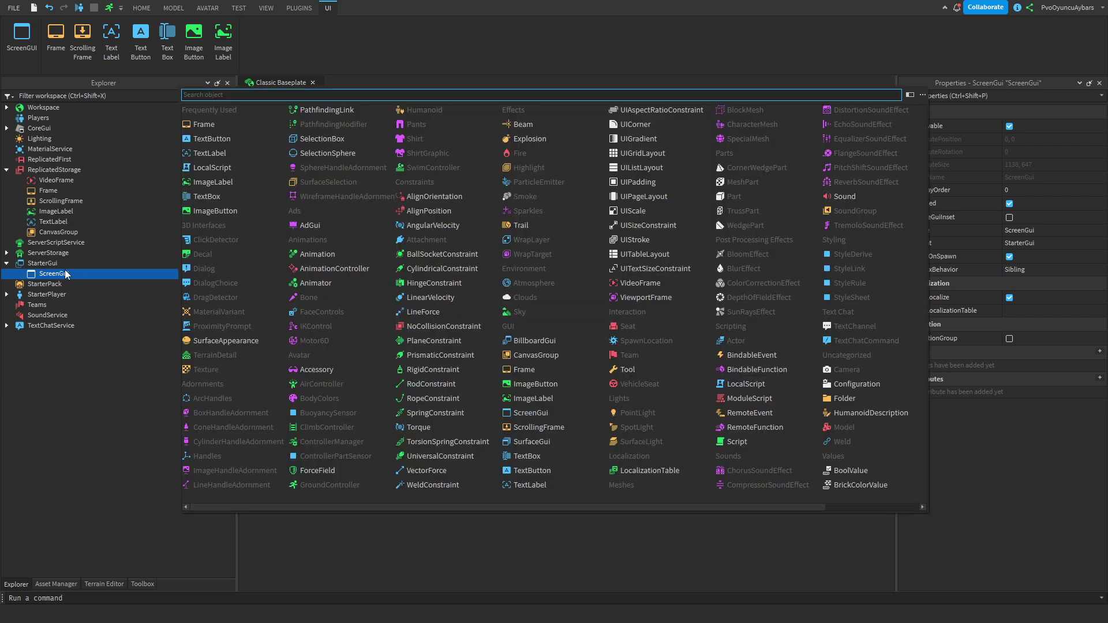
{"action": "left_click", "coordinate": [64, 271]}
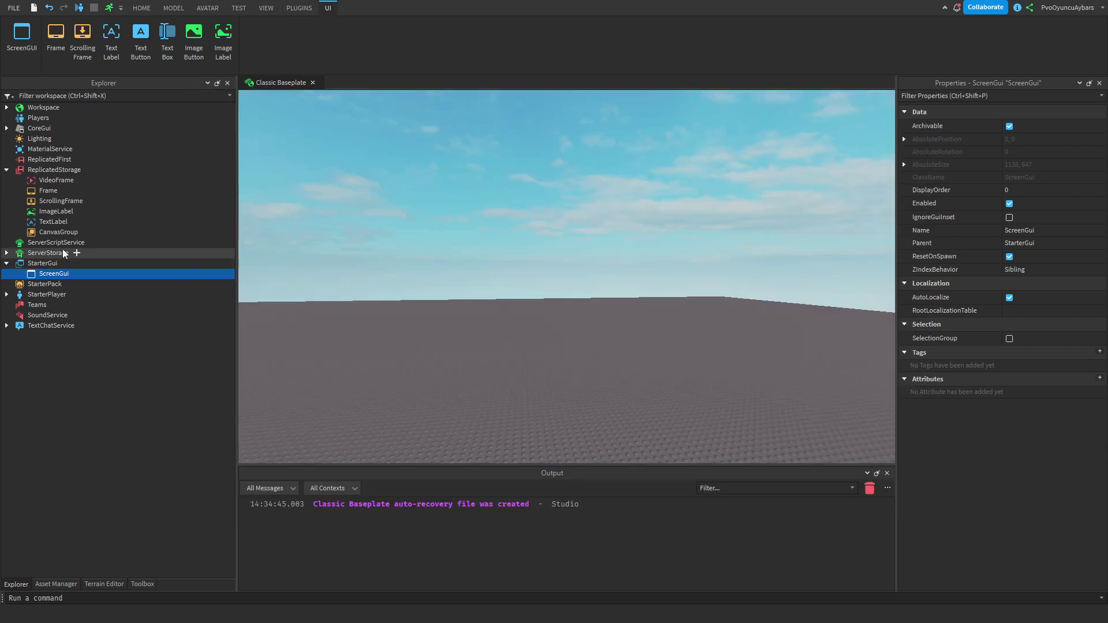
Move the Frame from ReplicatedStorage into the ScreenGui under StarterGui
{"action": "left_click", "coordinate": [42, 190]}
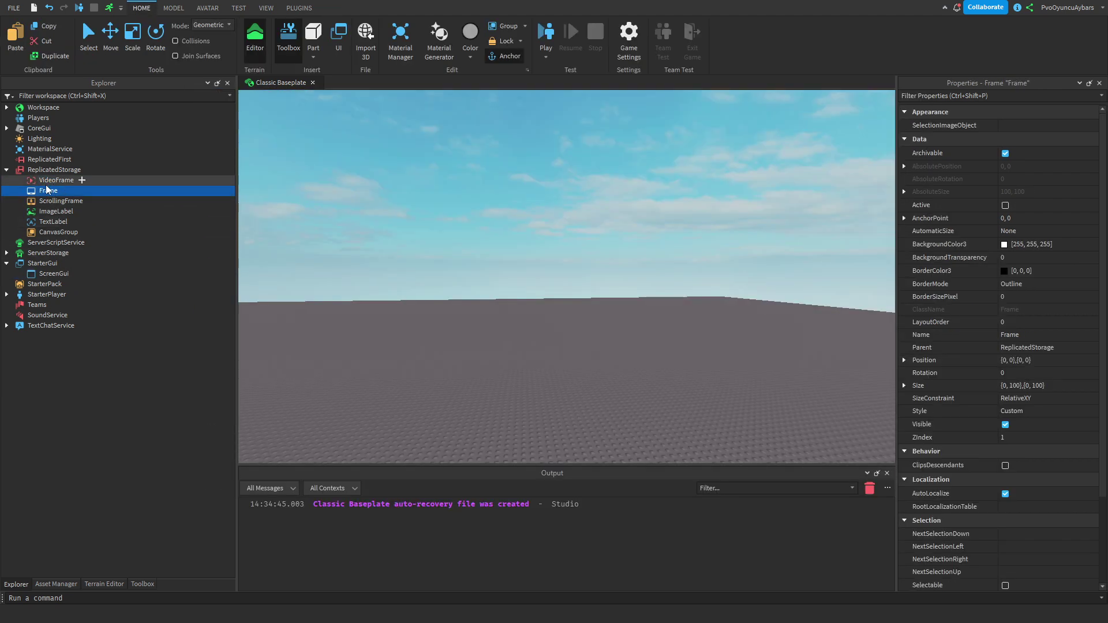
{"action": "left_click_drag", "start_coordinate": [47, 189], "coordinate": [58, 274]}
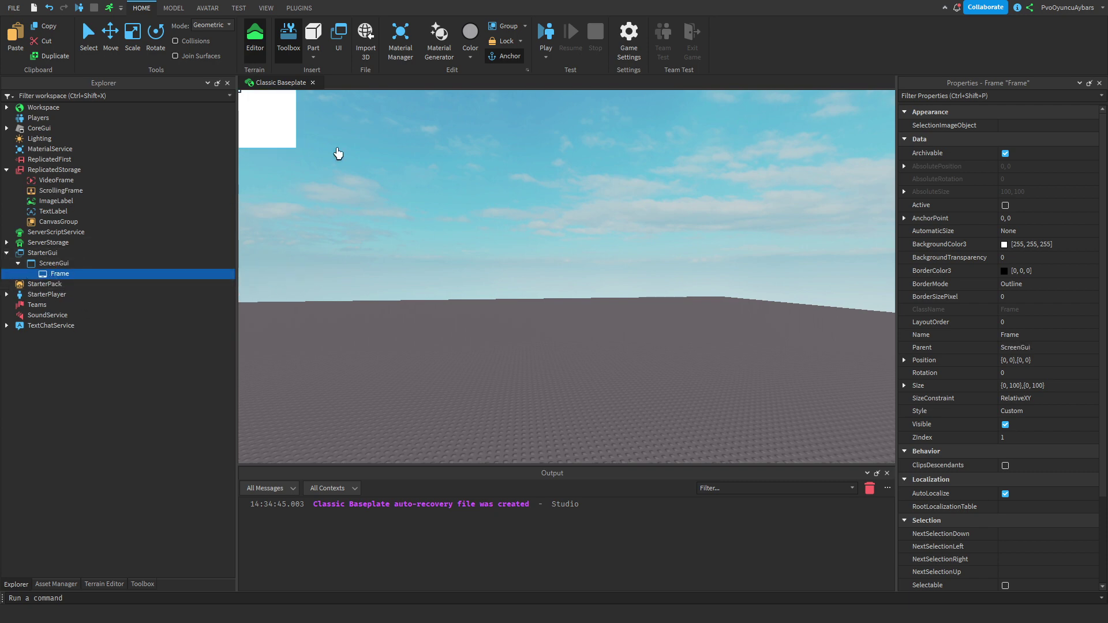
{"action": "left_click", "coordinate": [44, 284]}
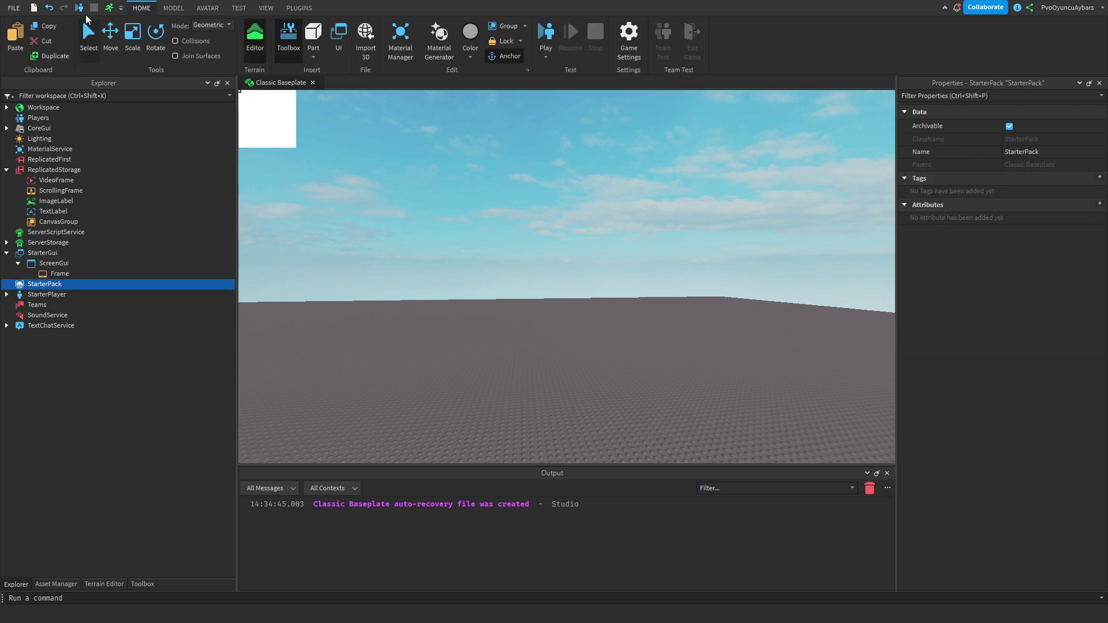
Enlarge the frame to about 397 x 235 pixels and place it near the centre of the viewport
{"action": "left_click", "coordinate": [66, 276]}
{"action": "left_click_drag", "start_coordinate": [276, 128], "coordinate": [762, 370]}
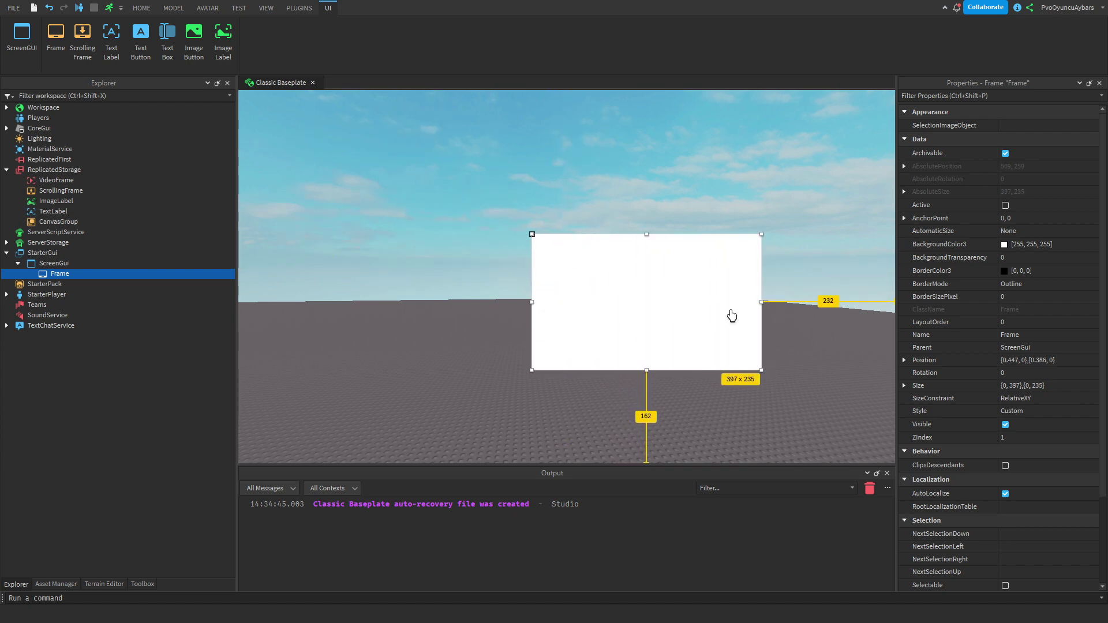
{"action": "left_click_drag", "start_coordinate": [676, 302], "coordinate": [596, 276]}
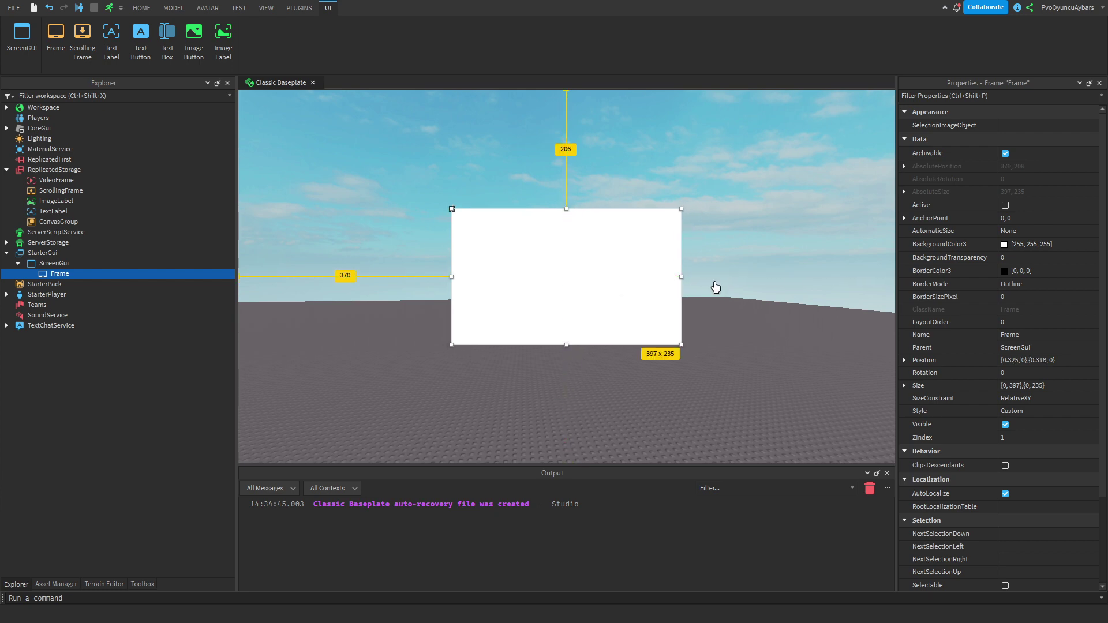
Examine the frame's background transparency, background color, Active and border color properties
{"action": "left_click", "coordinate": [1016, 258]}
{"action": "mouse_move", "coordinate": [1038, 258]}
{"action": "left_mouse_down"}
{"action": "mouse_move", "coordinate": [1095, 258]}
{"action": "mouse_move", "coordinate": [1037, 258]}
{"action": "left_mouse_up"}
{"action": "left_click", "coordinate": [1004, 244]}
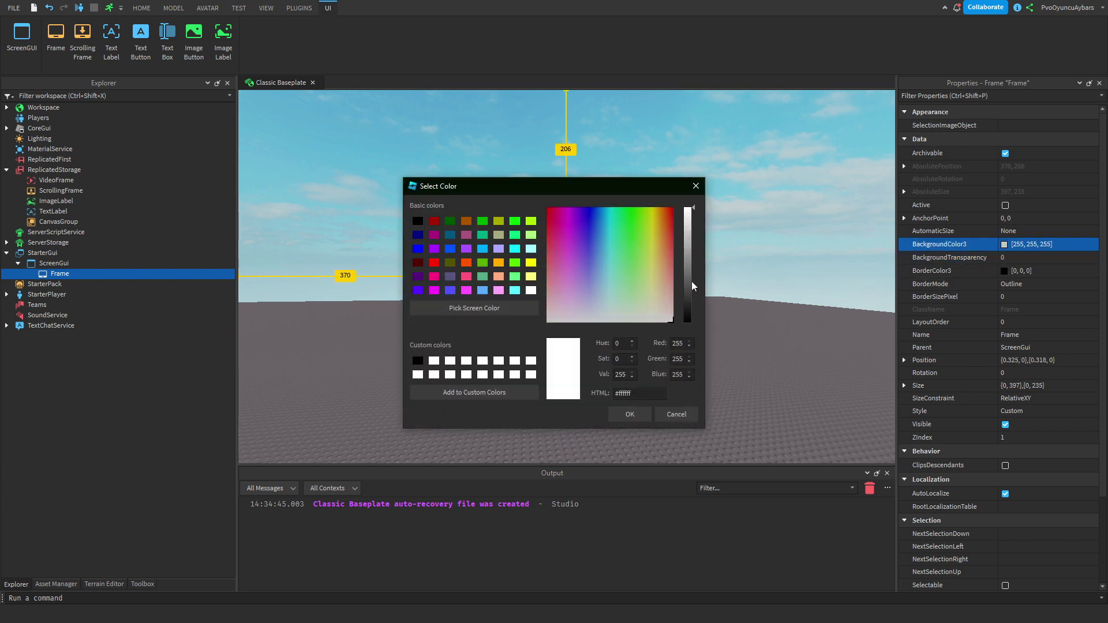
{"action": "left_click_drag", "start_coordinate": [691, 282], "coordinate": [949, 240]}
{"action": "left_click", "coordinate": [934, 445]}
{"action": "left_click", "coordinate": [1005, 205]}
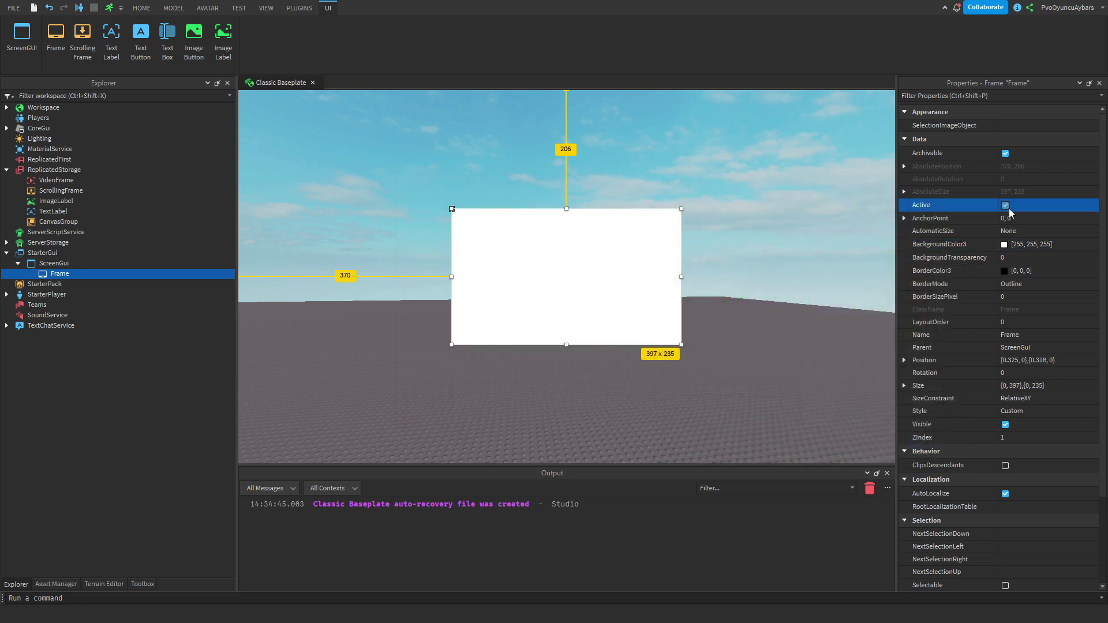
{"action": "left_click", "coordinate": [1006, 272]}
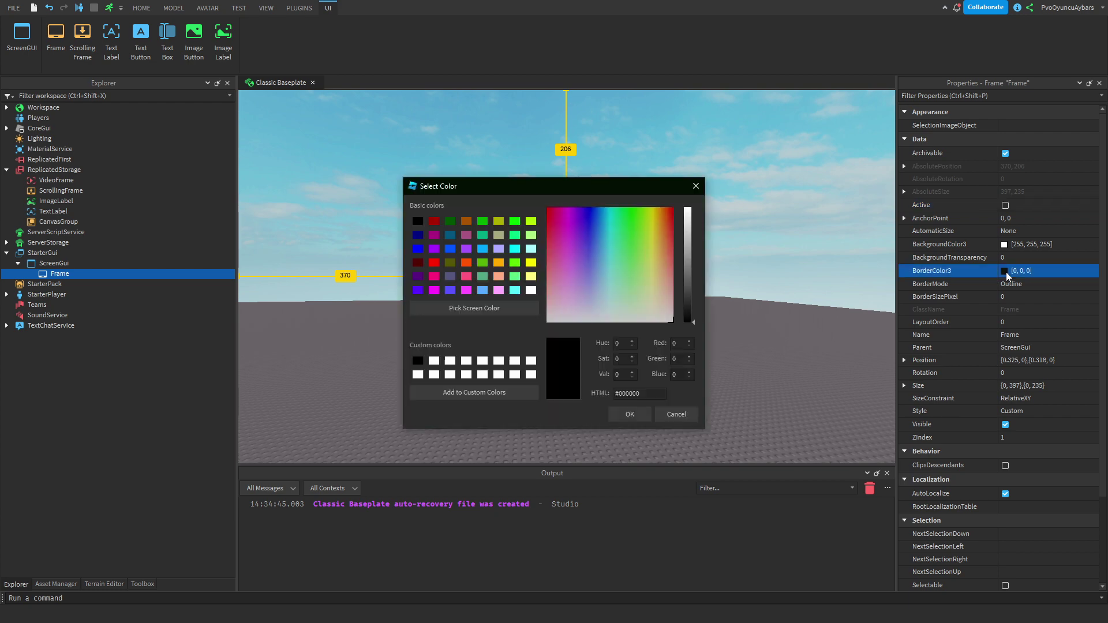
{"action": "left_click_drag", "start_coordinate": [681, 186], "coordinate": [742, 185]}
{"action": "left_click", "coordinate": [756, 186]}
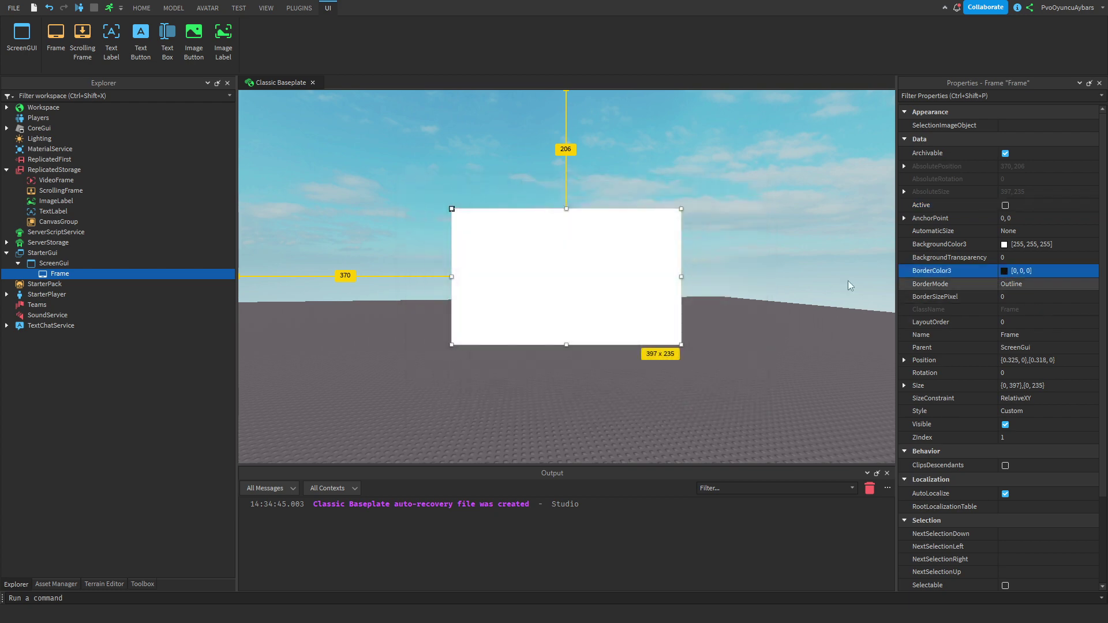
Try a 3-pixel border on the frame and reset its border size to 0
{"action": "left_click", "coordinate": [1039, 298]}
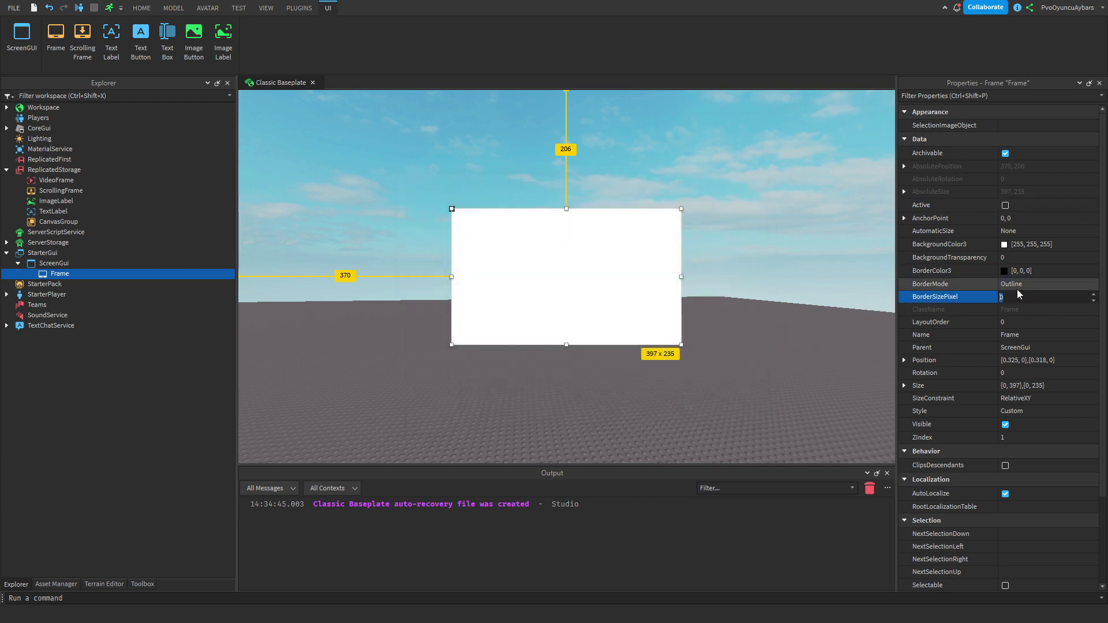
{"action": "type", "text": "3"}
{"action": "key", "text": "Return"}
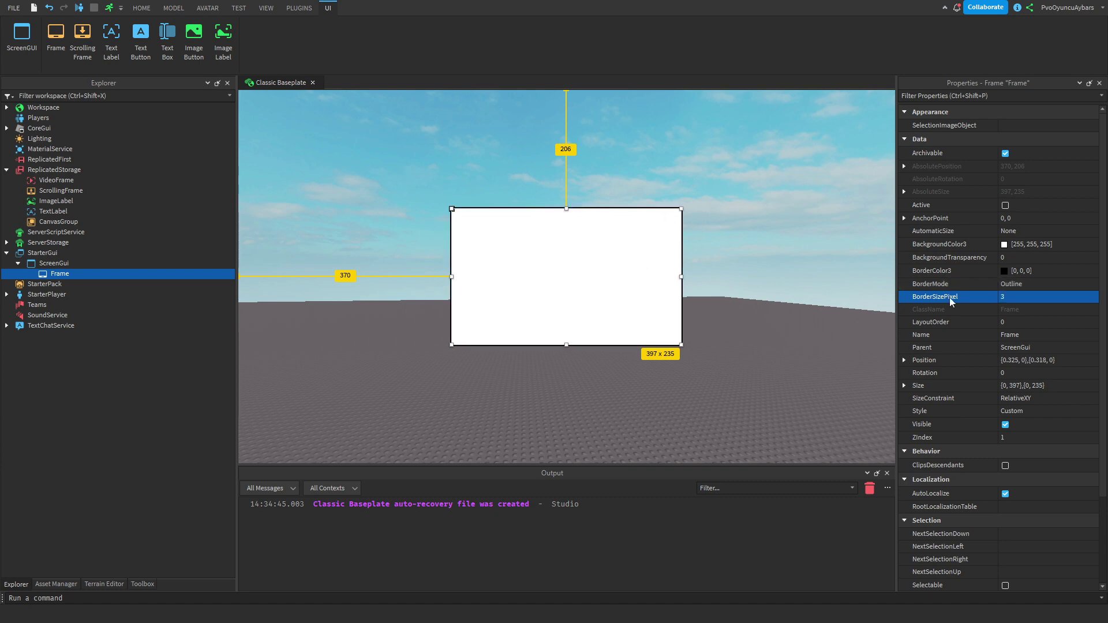
{"action": "left_click", "coordinate": [1010, 298]}
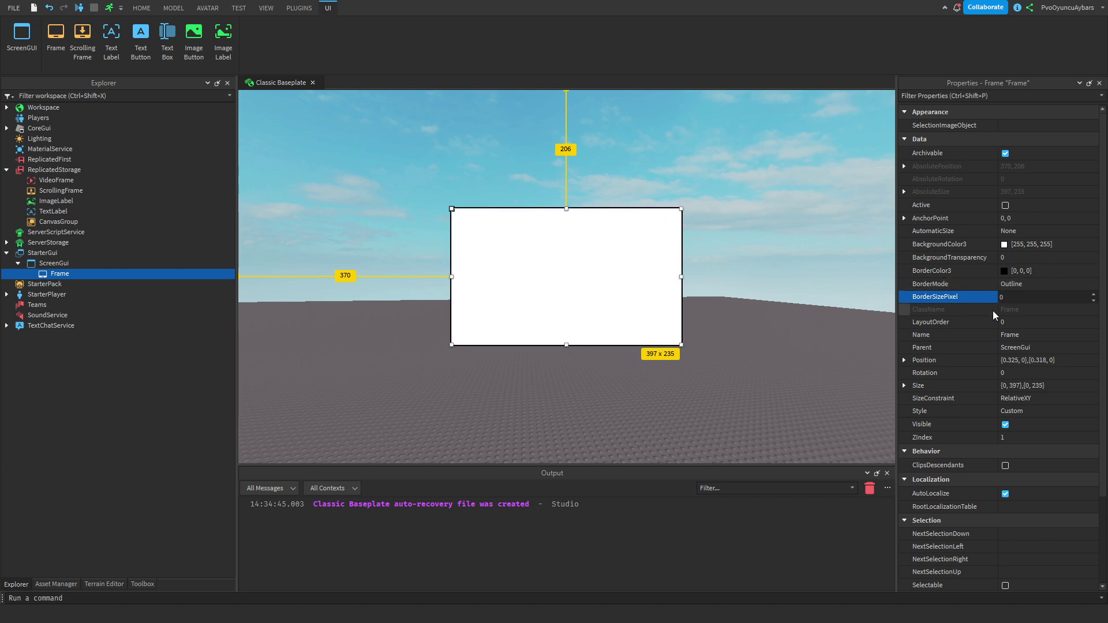
{"action": "type", "text": "0"}
{"action": "key", "text": "Return"}
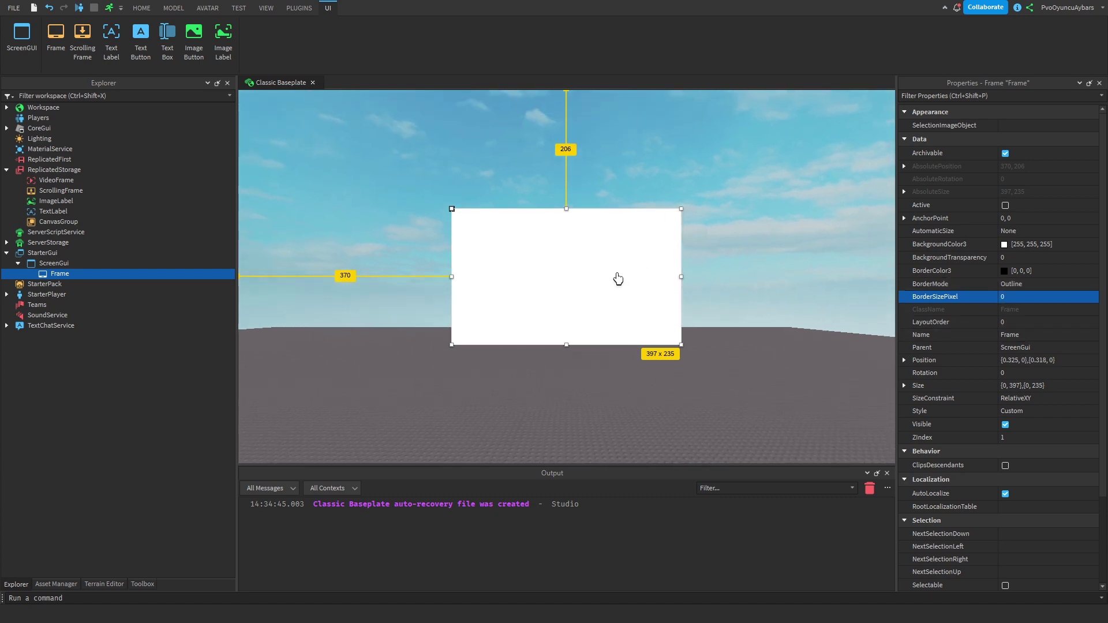
Duplicate the frame slightly below and to the right of the original, and give the copy a red background
{"action": "mouse_move", "coordinate": [89, 279]}
{"action": "key", "text": "ctrl+d"}
{"action": "left_click_drag", "start_coordinate": [579, 279], "coordinate": [599, 317]}
{"action": "left_click", "coordinate": [1004, 244]}
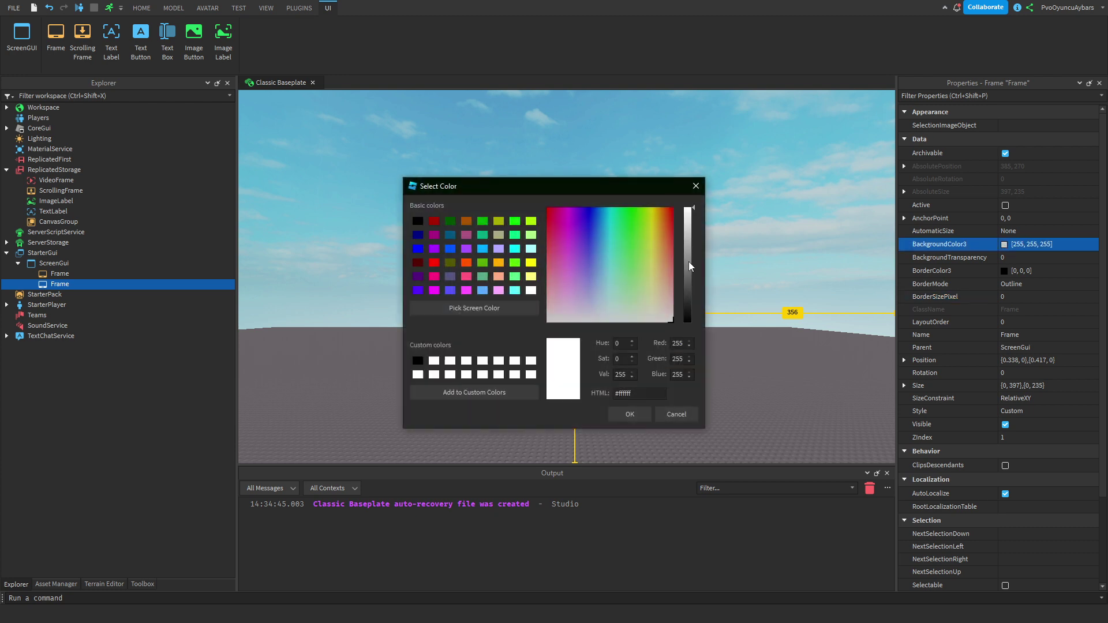
{"action": "left_click_drag", "start_coordinate": [672, 260], "coordinate": [740, 171]}
{"action": "left_click", "coordinate": [629, 416]}
Set the white frame's ZIndex to 2 so it is drawn in front of the red copy
{"action": "left_click", "coordinate": [594, 240]}
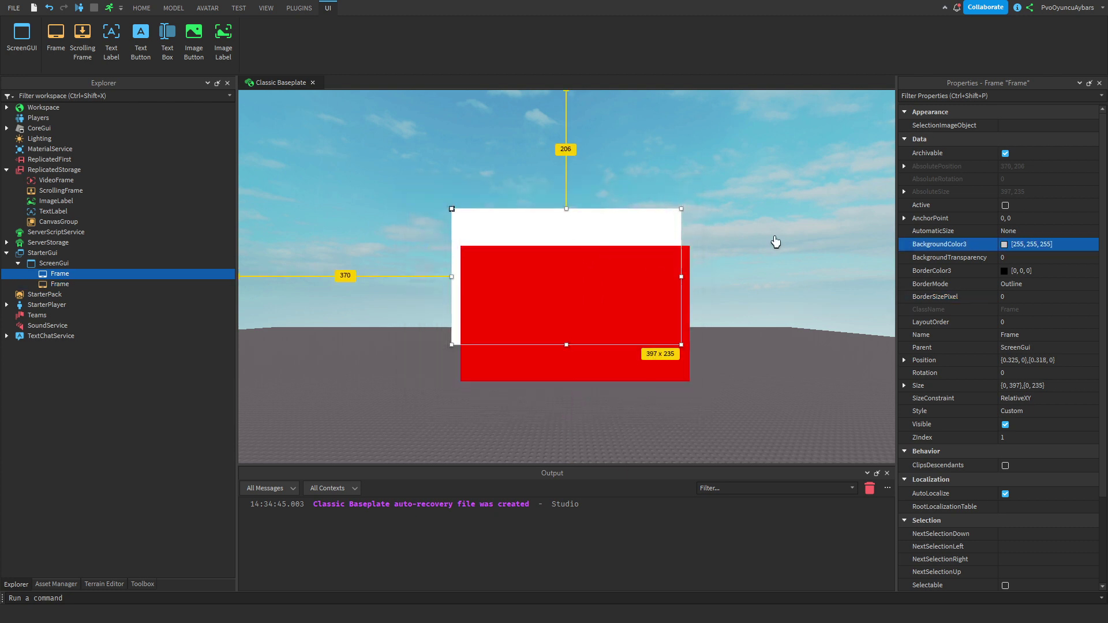
{"action": "left_click", "coordinate": [1028, 437]}
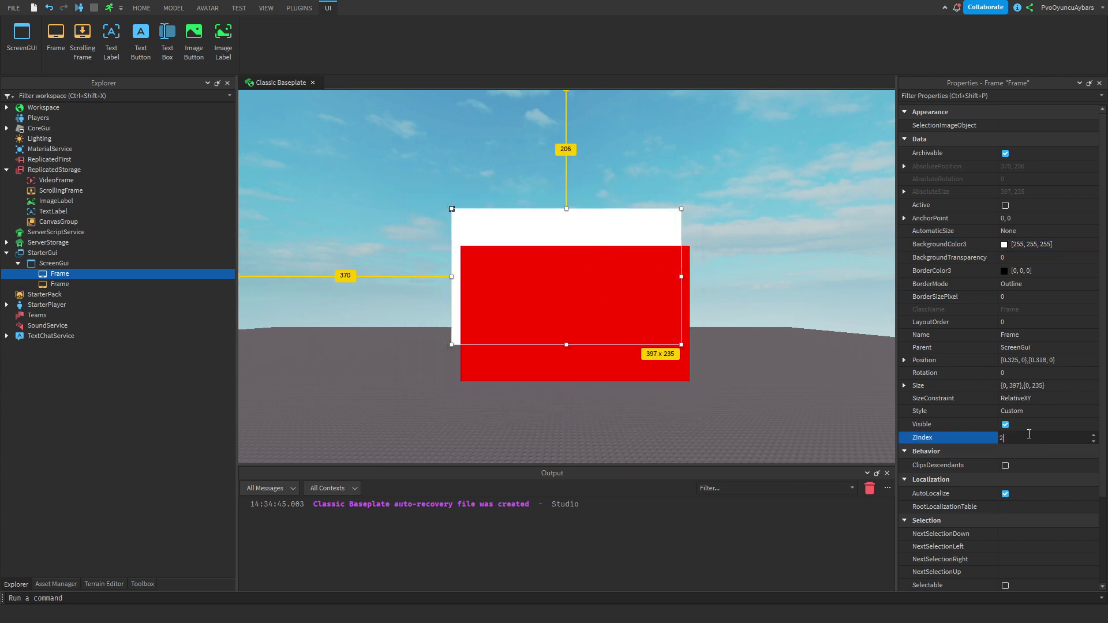
{"action": "type", "text": "2"}
{"action": "key", "text": "Return"}
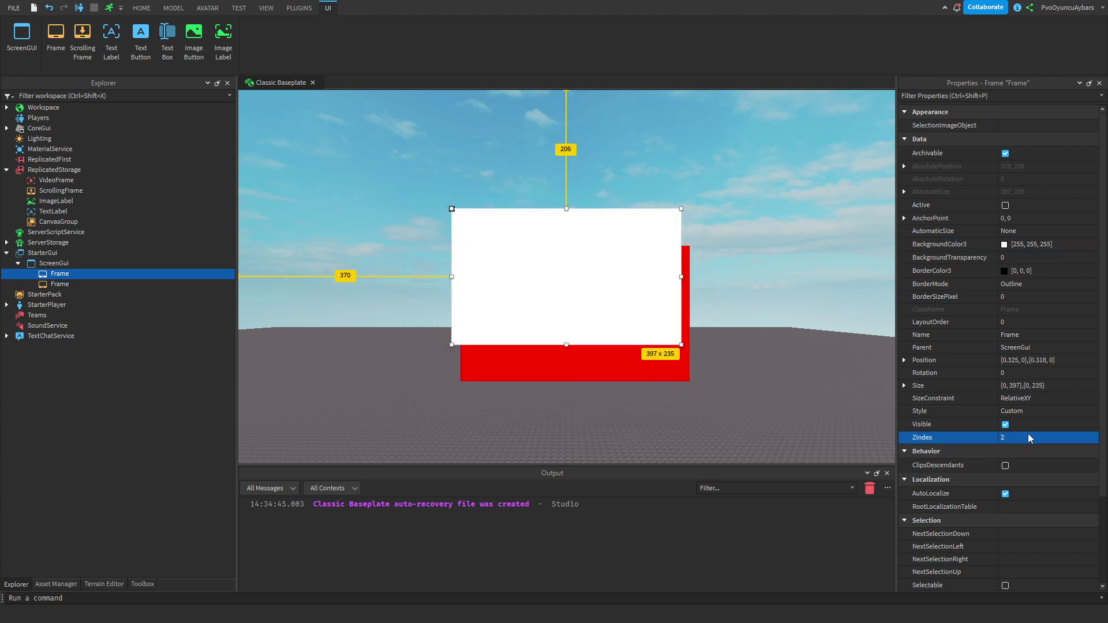
Delete the red copy and select the white frame again
{"action": "left_click", "coordinate": [645, 353]}
{"action": "key", "text": "Delete"}
{"action": "left_click", "coordinate": [638, 329]}
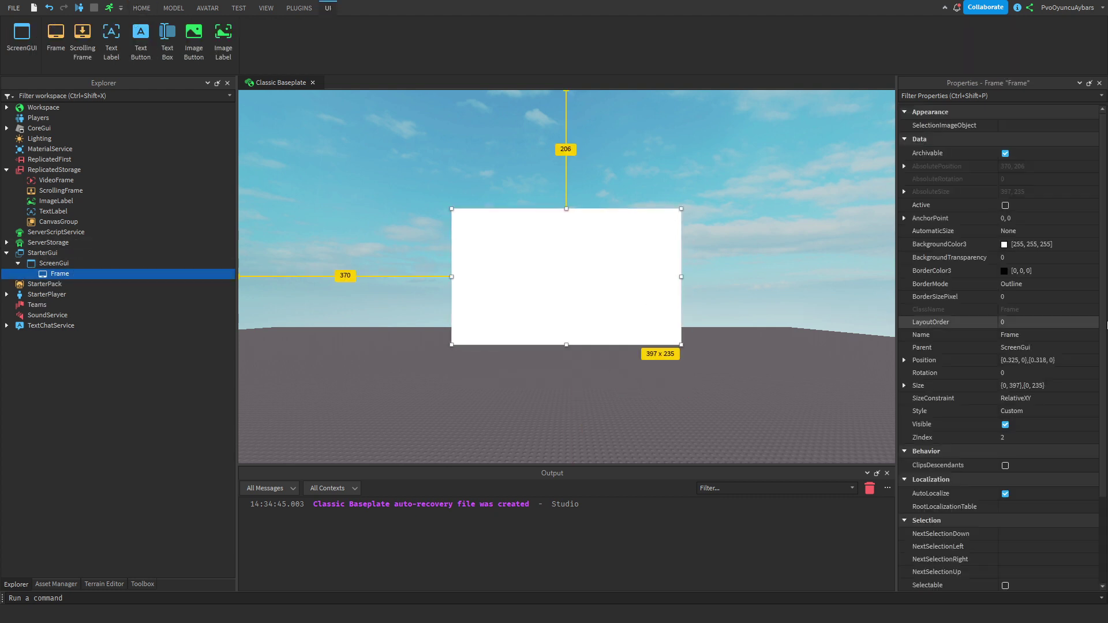
Examine the X and Y scale and offset components of the frame's Size and Position
{"action": "left_click", "coordinate": [904, 386]}
{"action": "left_click", "coordinate": [915, 398]}
{"action": "left_click", "coordinate": [915, 437]}
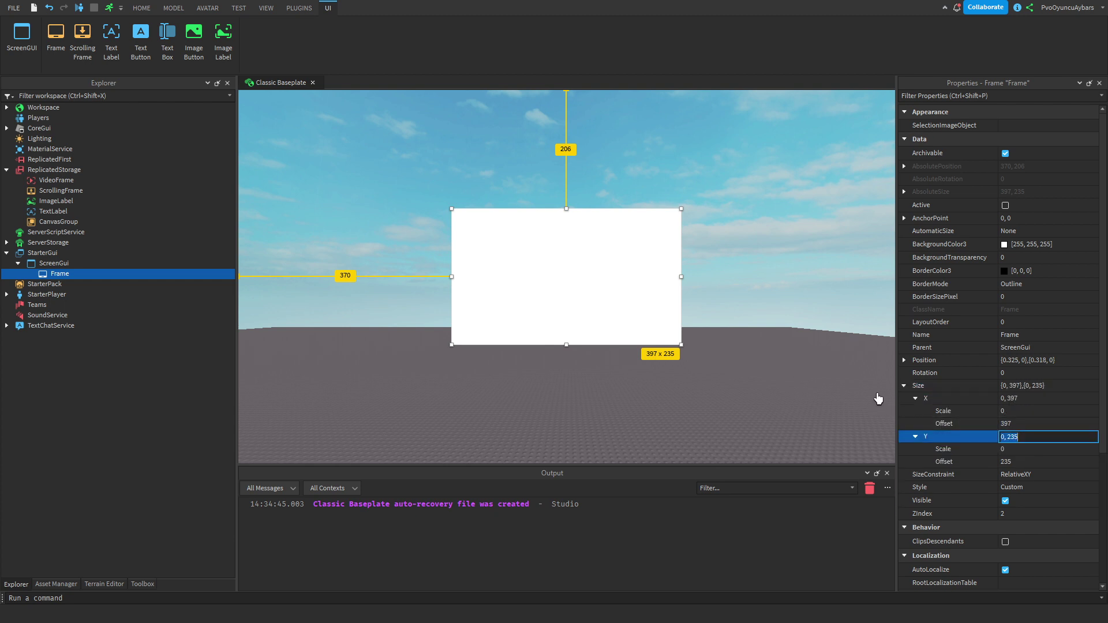
{"action": "left_click", "coordinate": [904, 360]}
{"action": "left_click", "coordinate": [918, 373]}
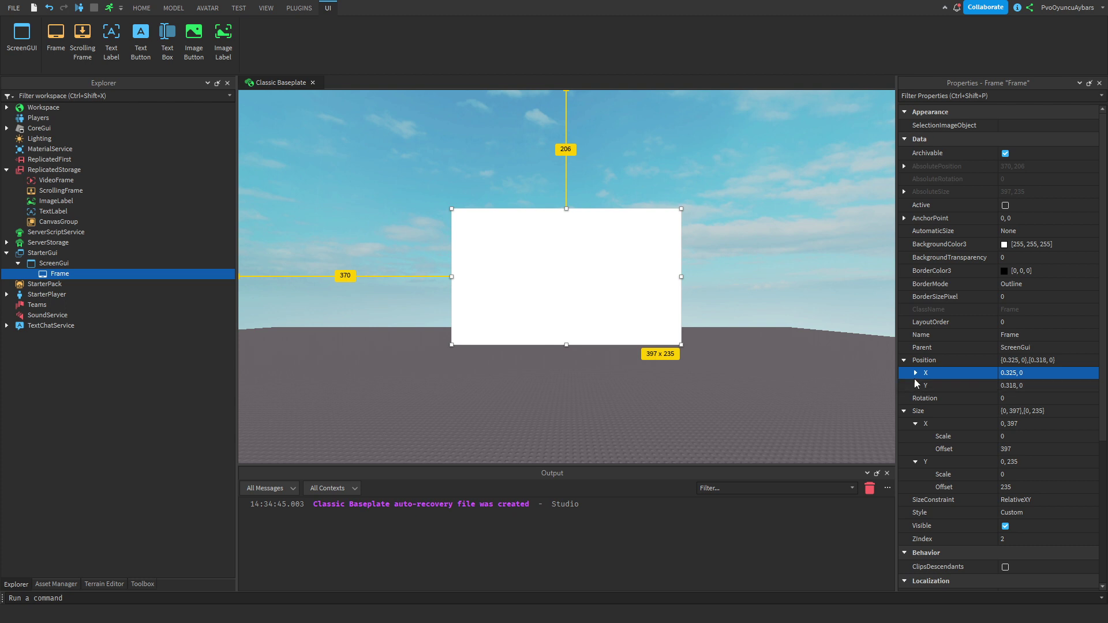
{"action": "left_click", "coordinate": [915, 374]}
{"action": "left_click", "coordinate": [916, 410]}
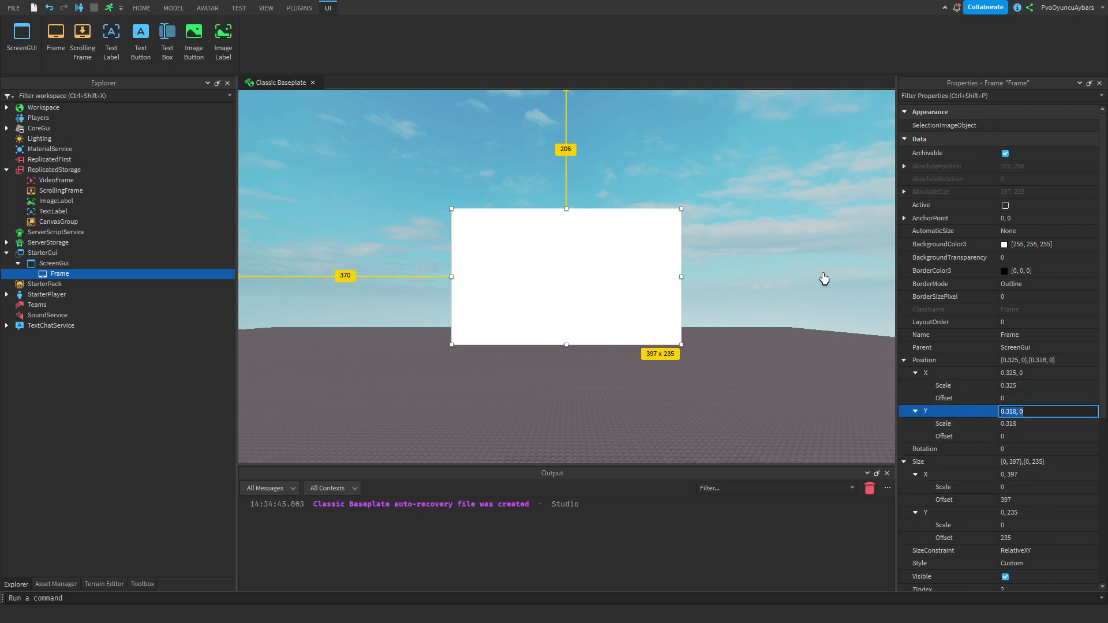
{"action": "left_click", "coordinate": [552, 190]}
Preview the frame with the device emulator and reselect the frame
{"action": "left_click", "coordinate": [234, 9]}
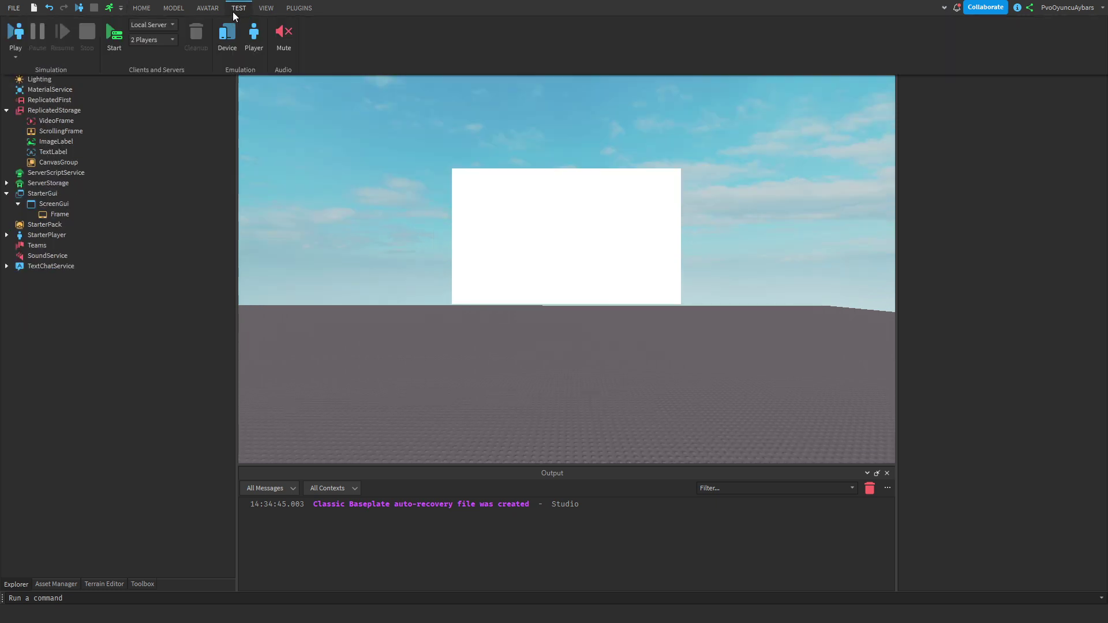
{"action": "left_click", "coordinate": [228, 35]}
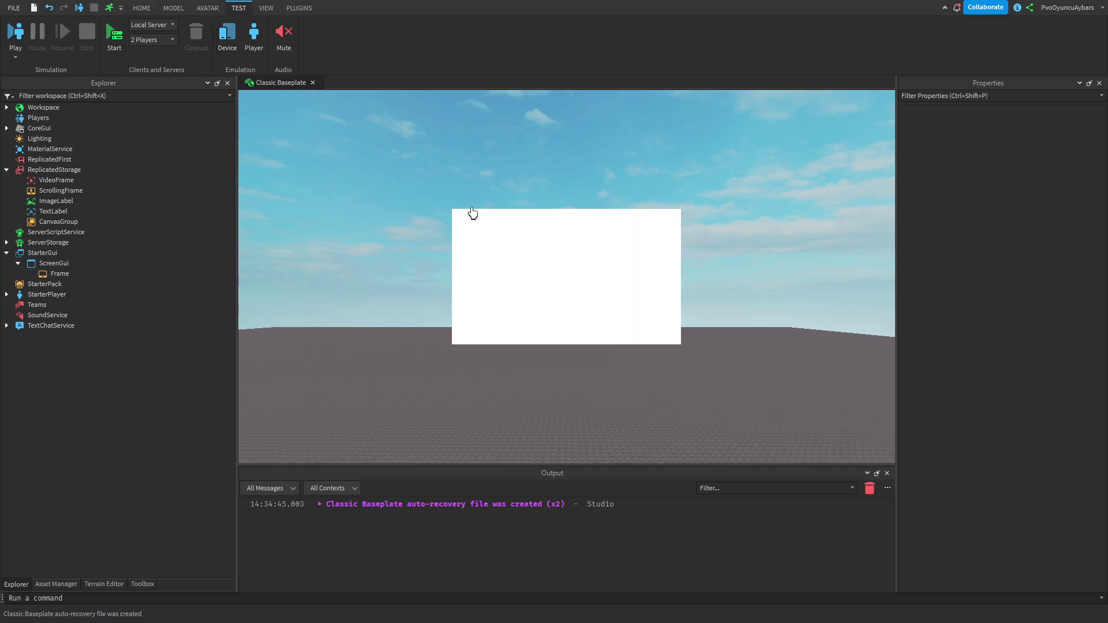
{"action": "left_click", "coordinate": [55, 274]}
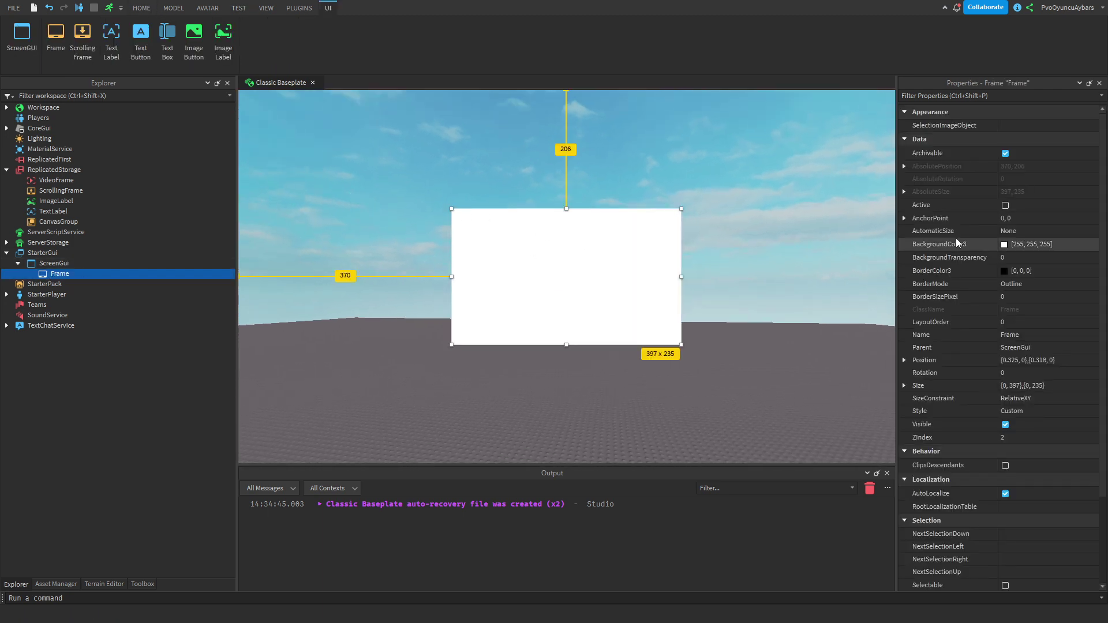
Expand the X and Y components of the frame's Size and widen the frame to about 500 pixels
{"action": "left_click", "coordinate": [904, 386]}
{"action": "left_click", "coordinate": [915, 409]}
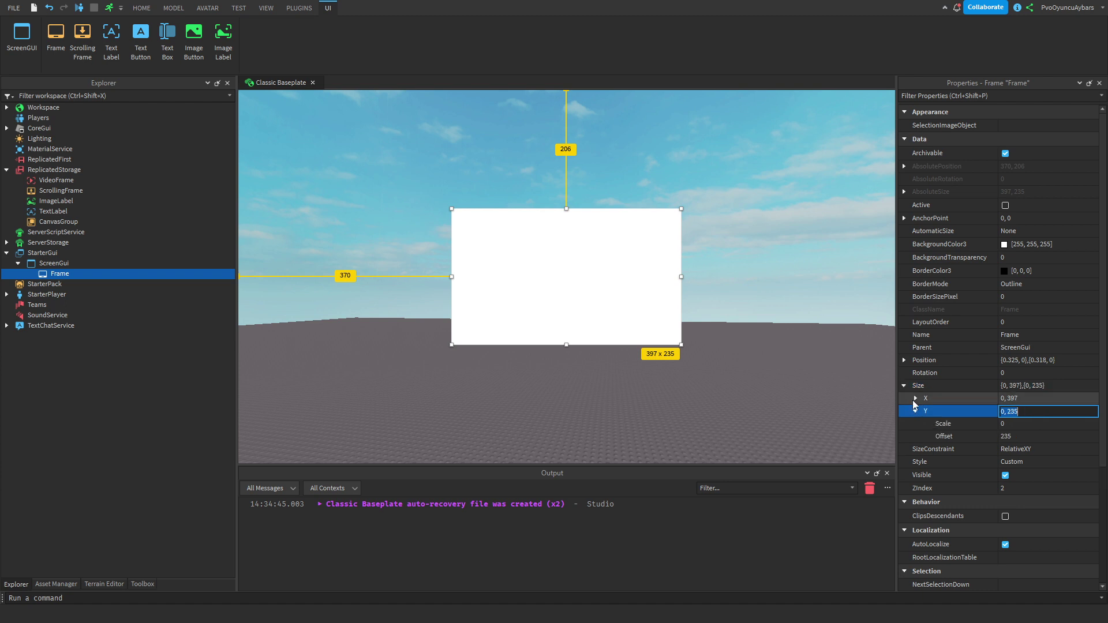
{"action": "left_click", "coordinate": [914, 398]}
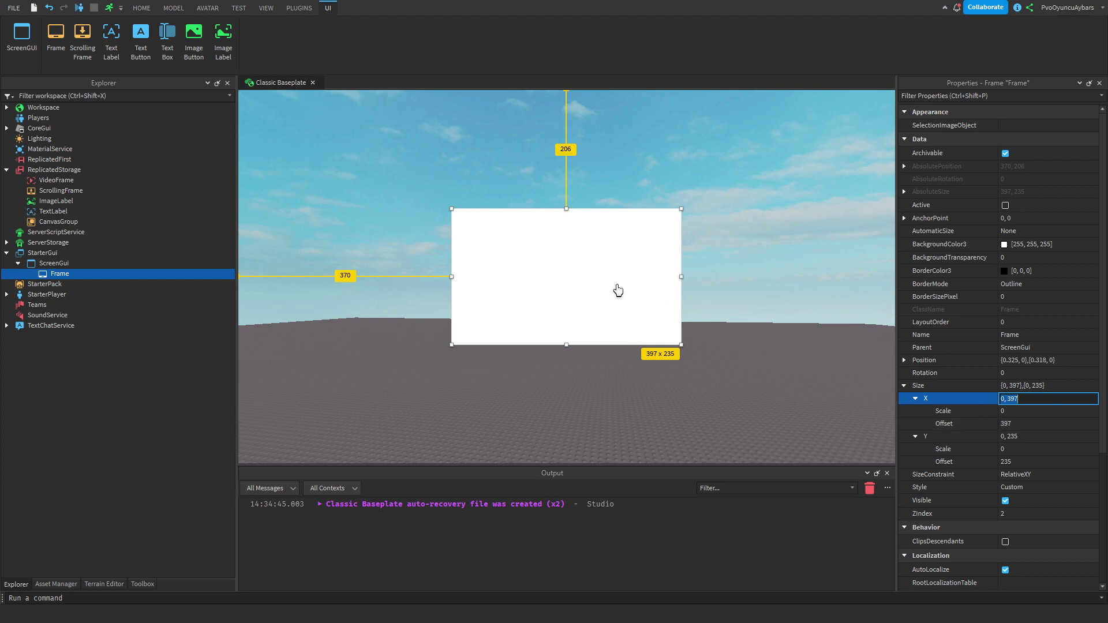
{"action": "left_click_drag", "start_coordinate": [681, 278], "coordinate": [741, 279]}
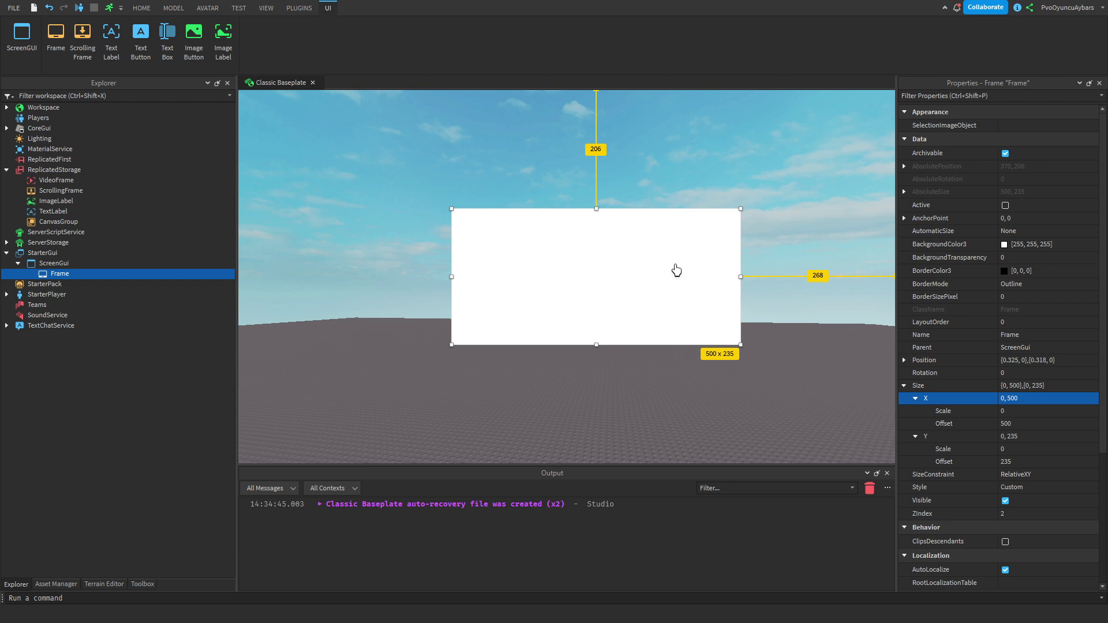
Check the widened, offset-sized frame in the HD 1080 device emulation and return to the normal viewport
{"action": "left_click", "coordinate": [240, 9]}
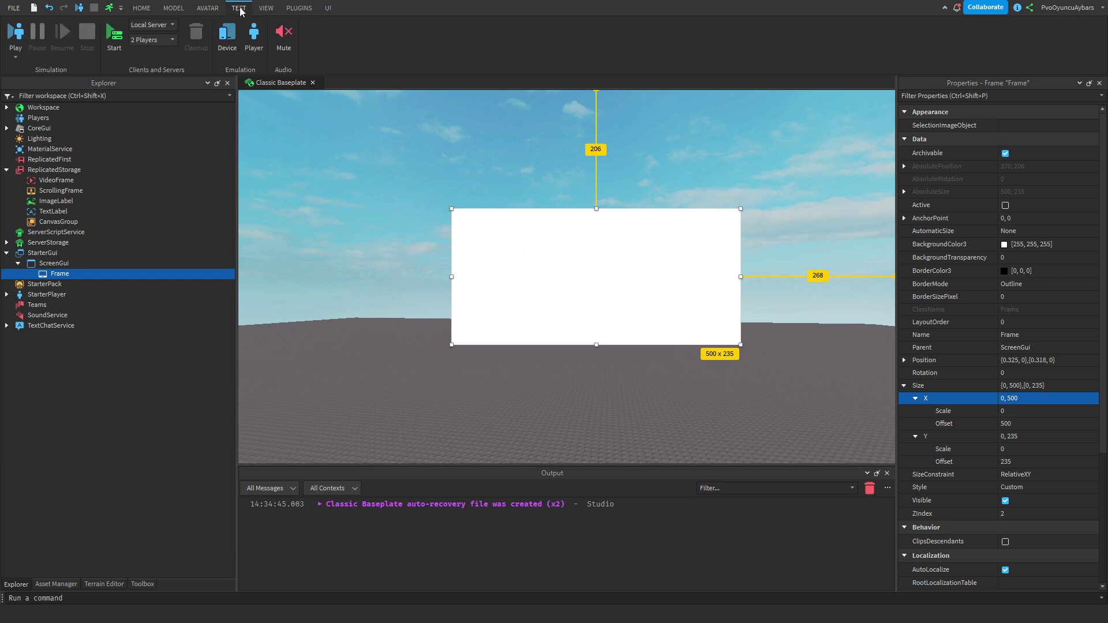
{"action": "left_click", "coordinate": [225, 40]}
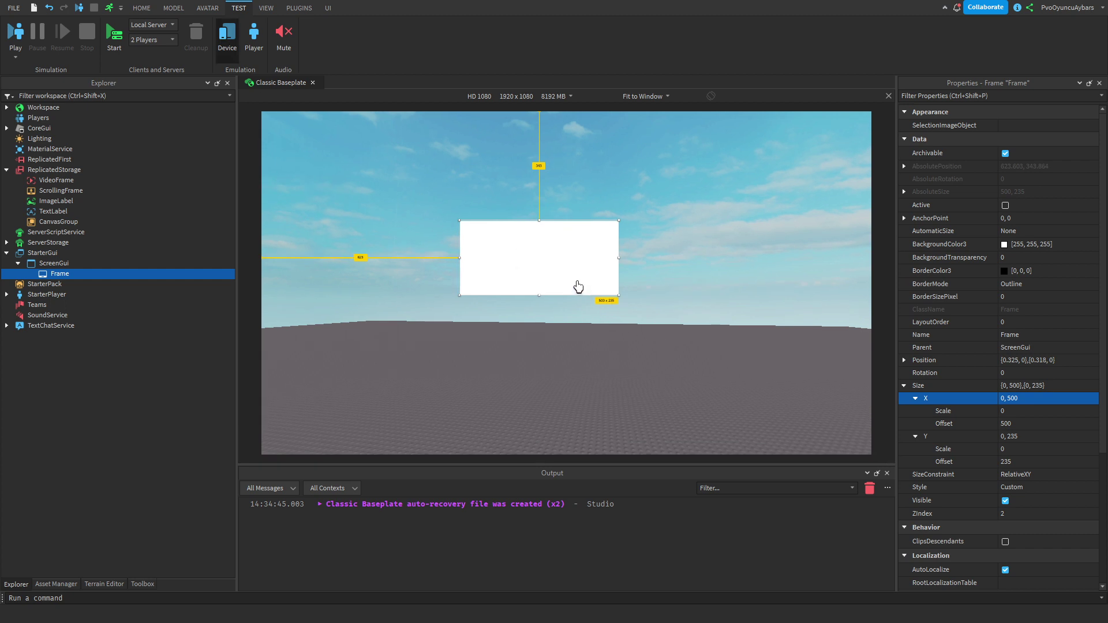
{"action": "left_click", "coordinate": [229, 39]}
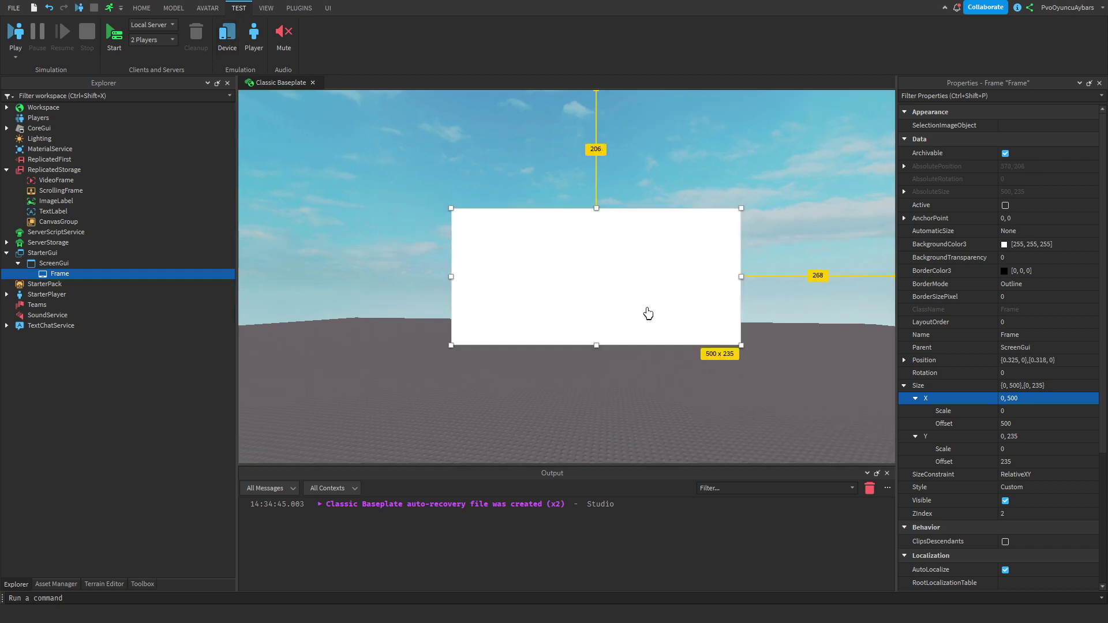
Set both the X and Y offsets of the frame's Size to 0
{"action": "left_click", "coordinate": [1004, 425]}
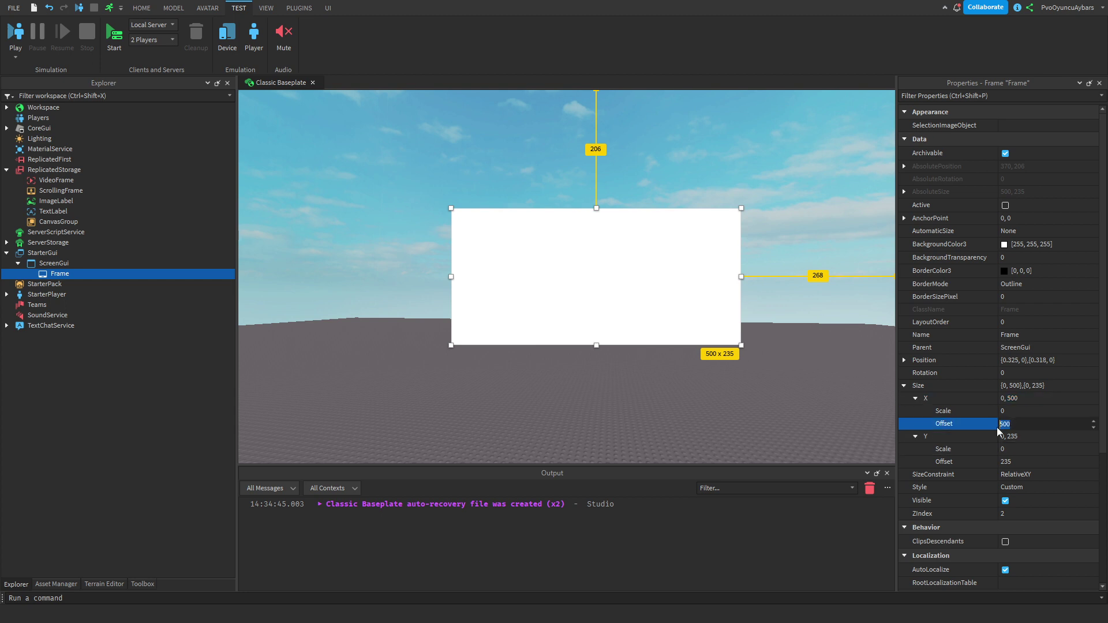
{"action": "type", "text": "0"}
{"action": "left_click", "coordinate": [1009, 466]}
{"action": "type", "text": "0"}
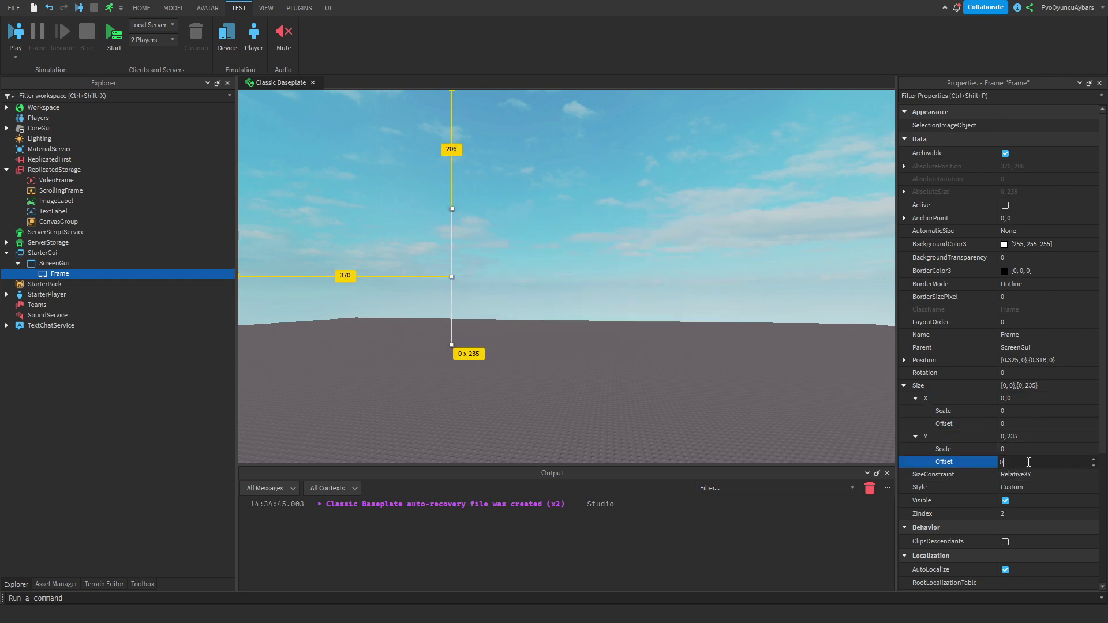
{"action": "key", "text": "Return"}
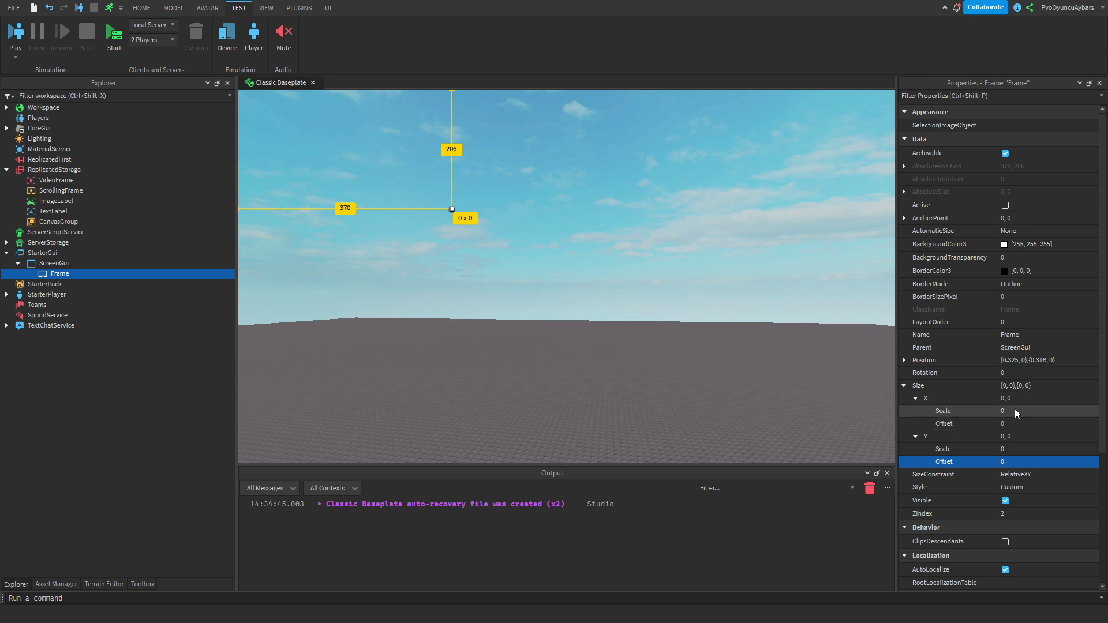
Set both the X and Y scales of the frame's Size to 0.1
{"action": "left_click", "coordinate": [1009, 412]}
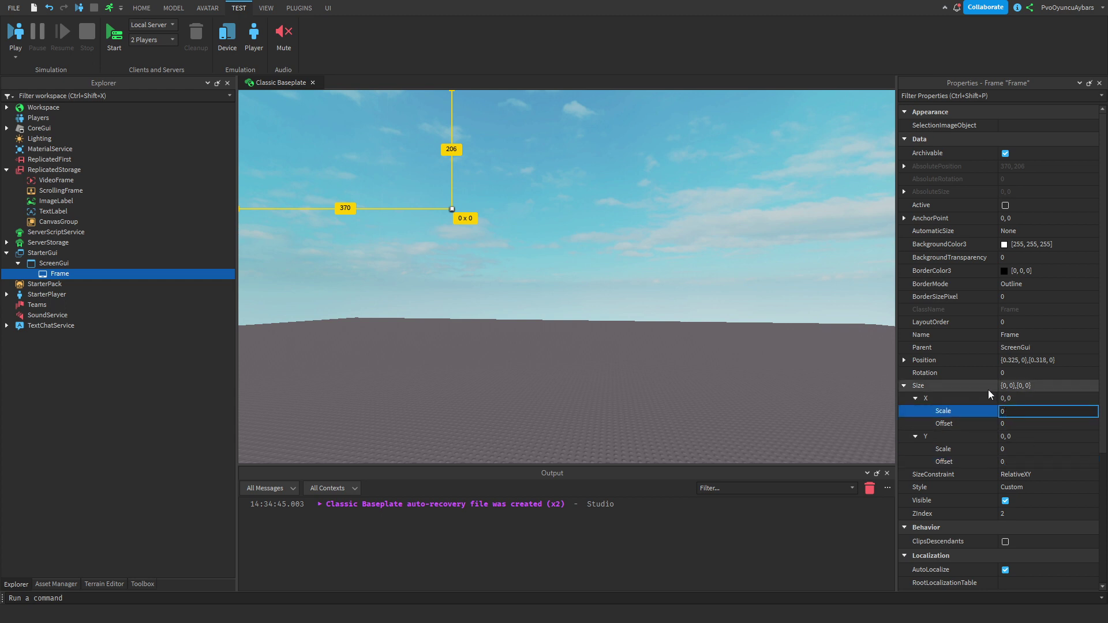
{"action": "type", "text": ".1"}
{"action": "key", "text": "Return"}
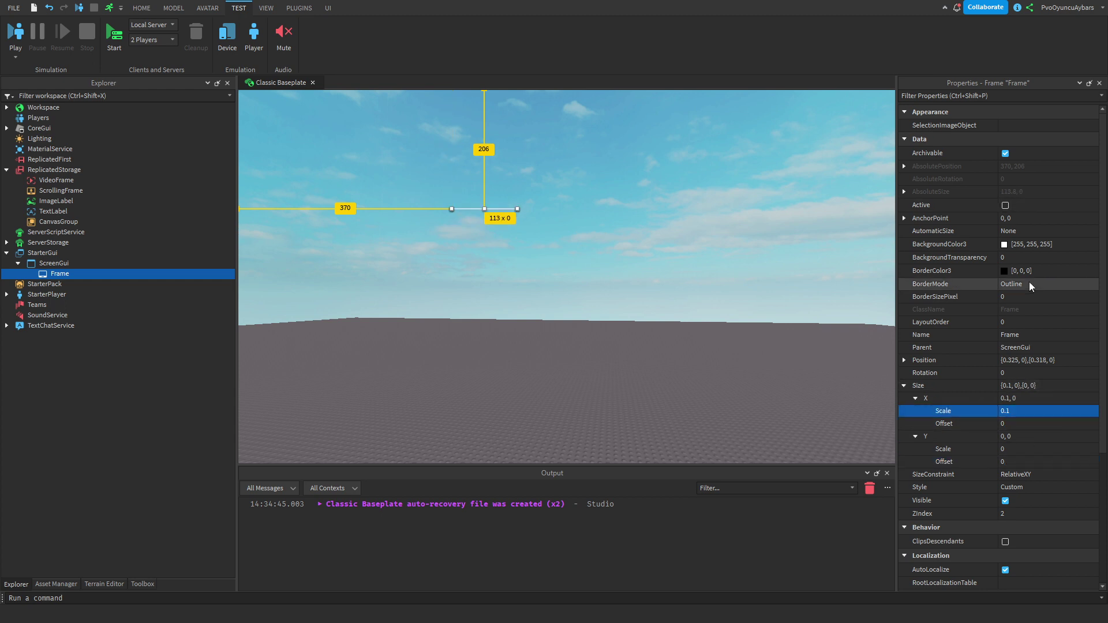
{"action": "left_click", "coordinate": [1033, 450]}
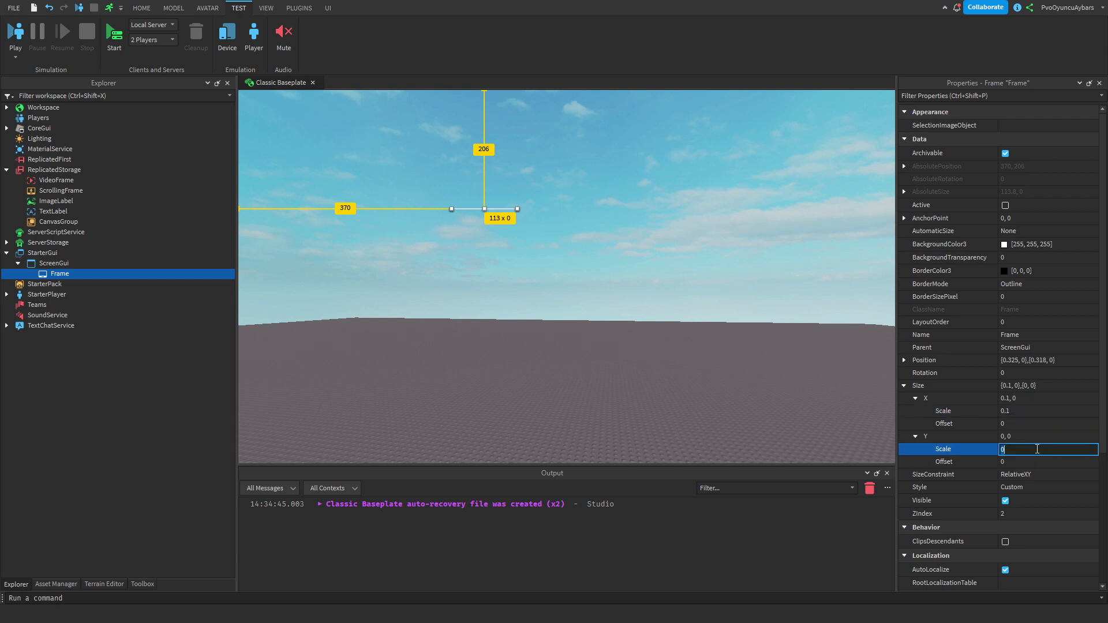
{"action": "type", "text": ".1"}
{"action": "key", "text": "Return"}
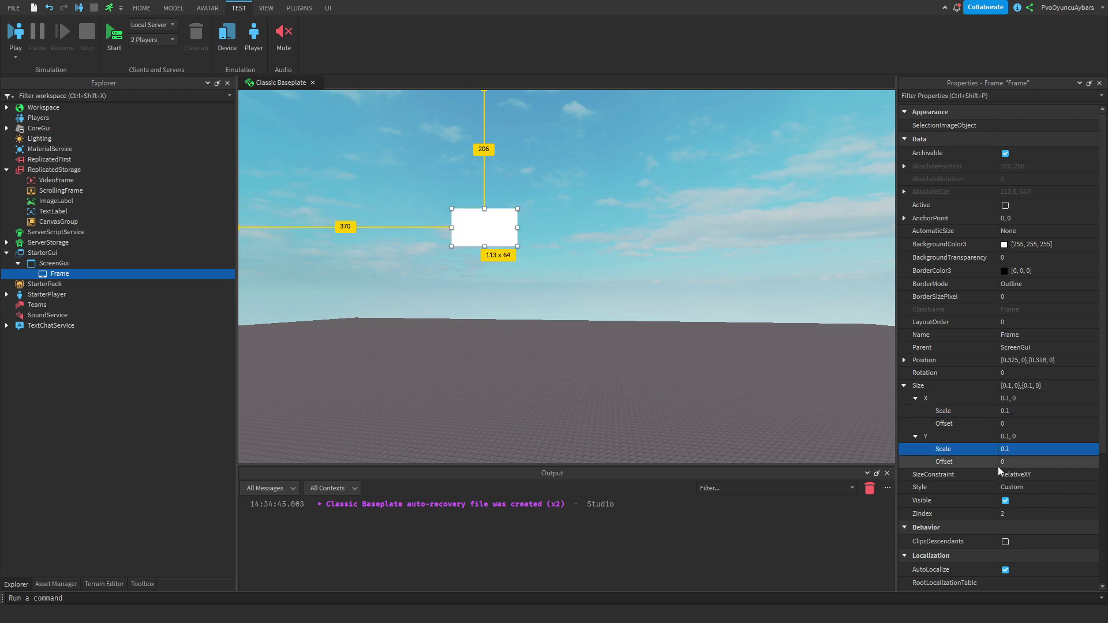
{"action": "left_click", "coordinate": [1016, 448]}
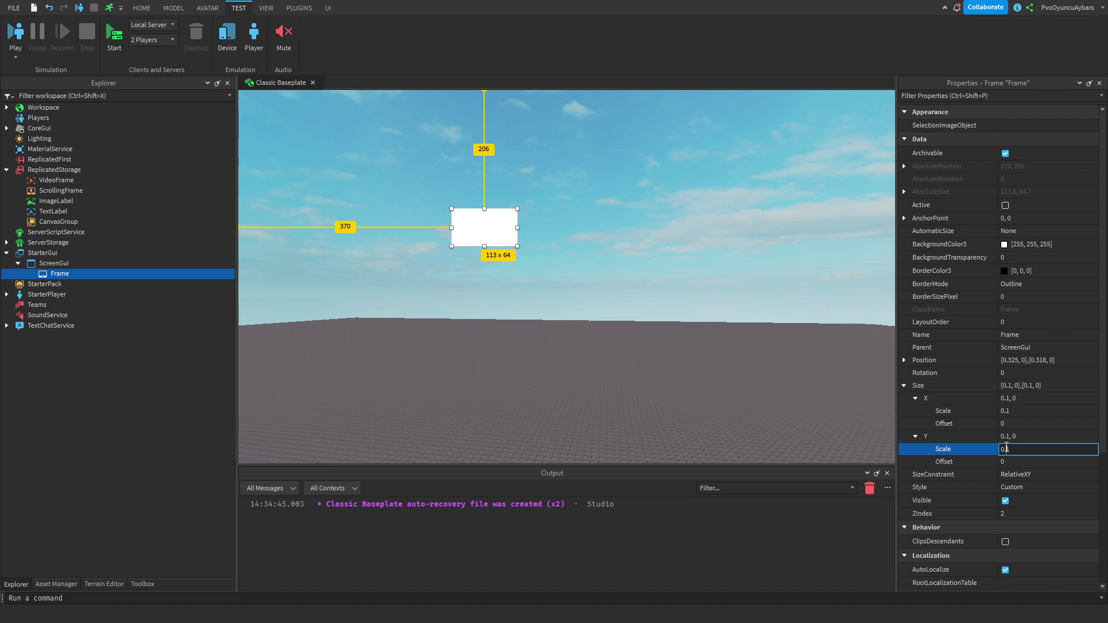
Move the frame to the upper-left corner of the viewport and expand the X and Y components of its Position
{"action": "left_click_drag", "start_coordinate": [494, 238], "coordinate": [287, 111]}
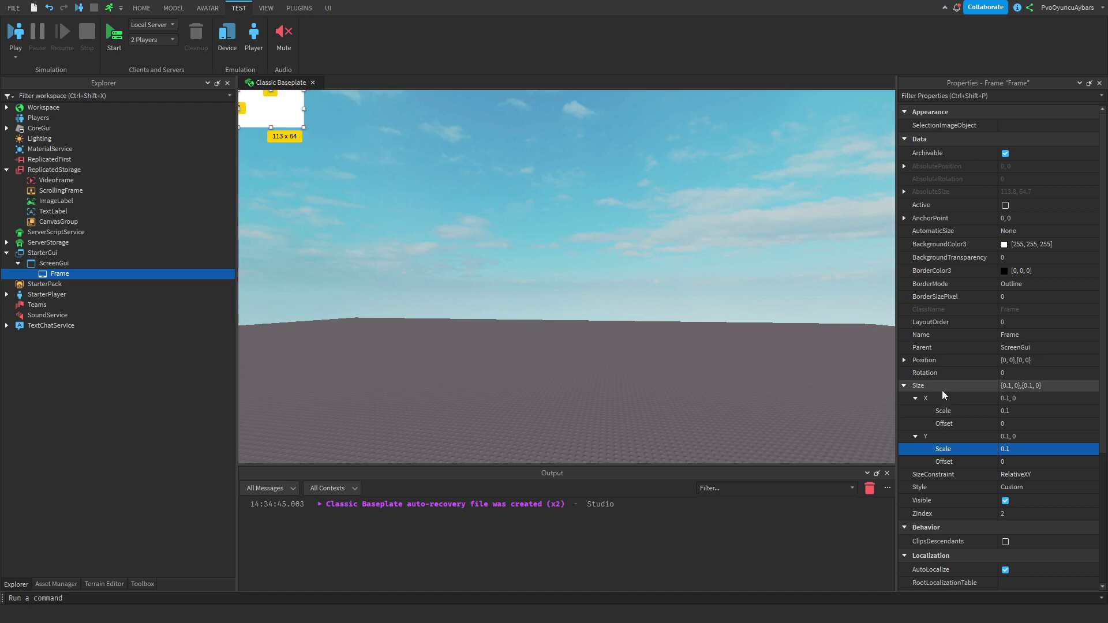
{"action": "left_click", "coordinate": [904, 361]}
{"action": "left_click", "coordinate": [916, 373]}
{"action": "left_click", "coordinate": [915, 411]}
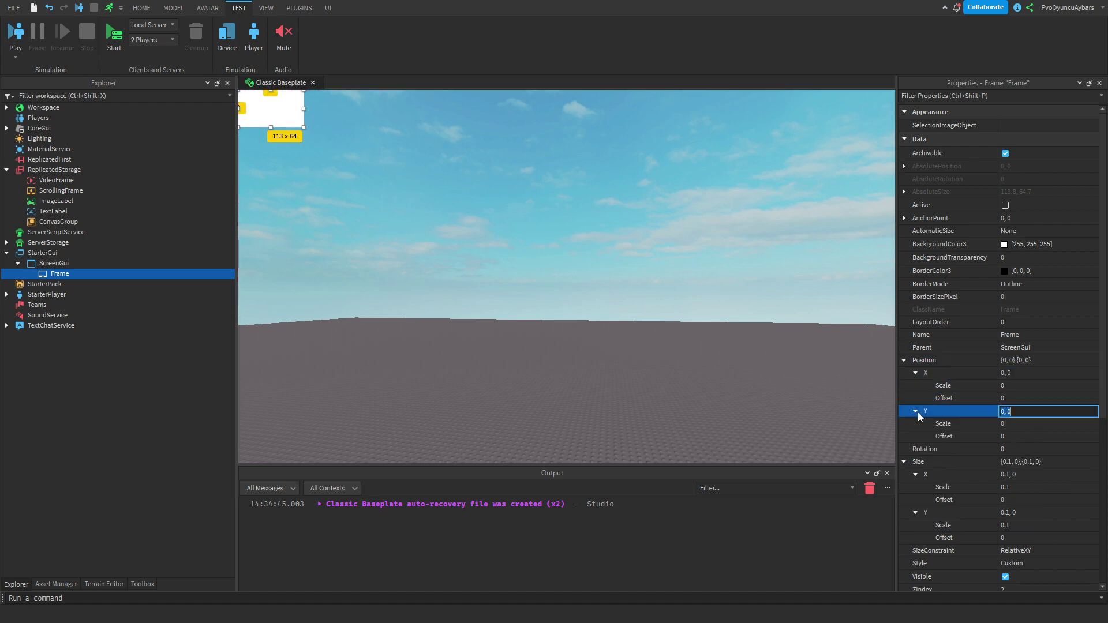
{"action": "left_click", "coordinate": [992, 386]}
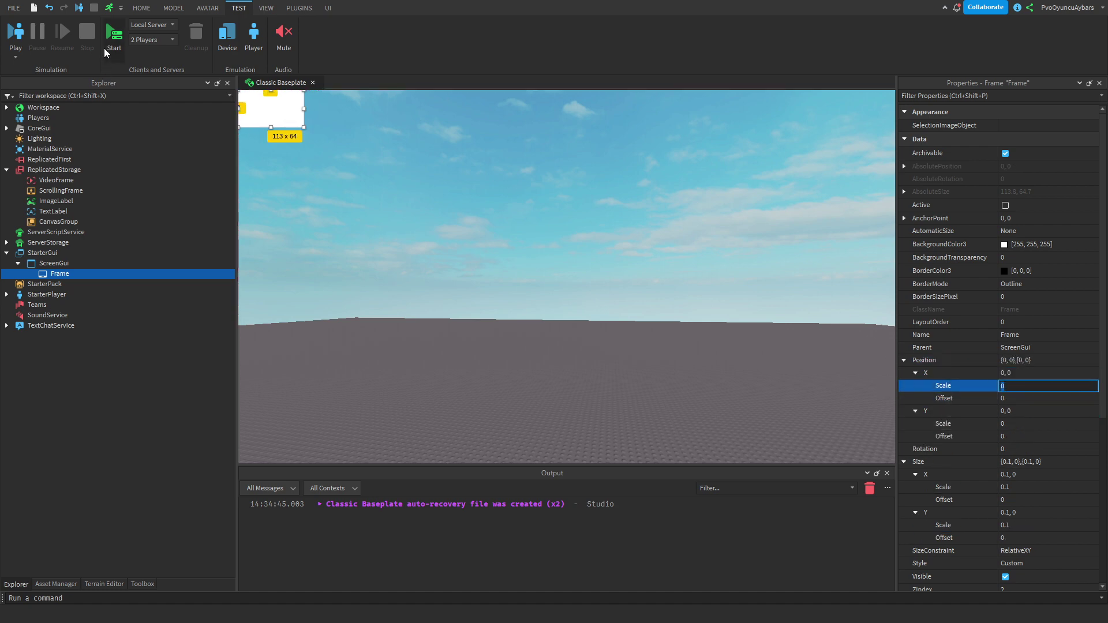
Compare the small scale-sized frame in the HD 1080 device emulation and the normal viewport
{"action": "left_click", "coordinate": [225, 33]}
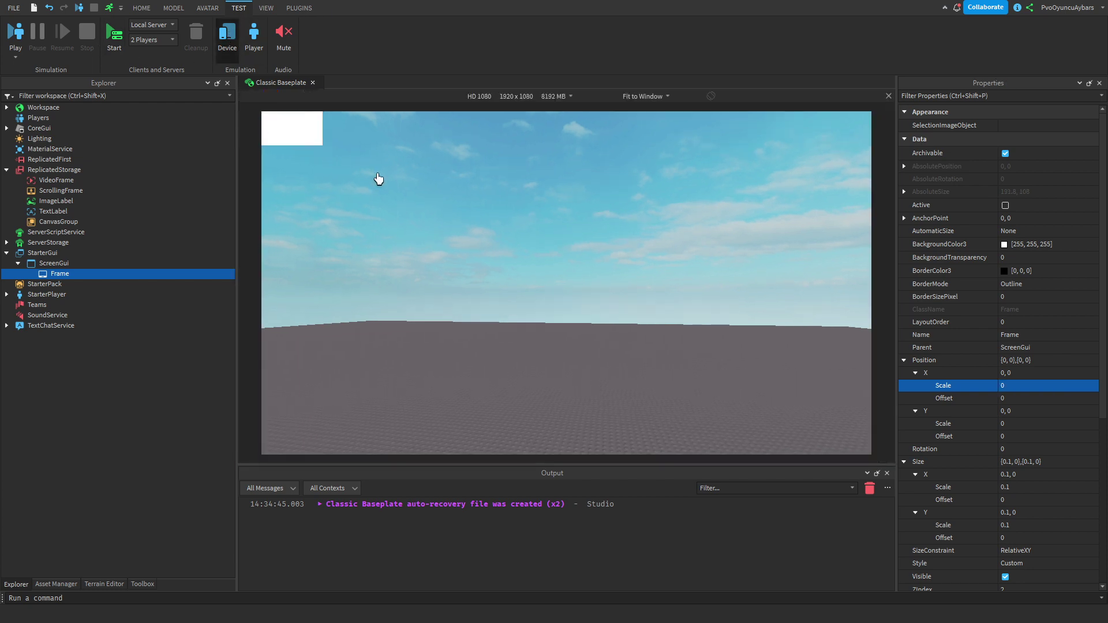
{"action": "left_click", "coordinate": [223, 34]}
{"action": "left_click", "coordinate": [223, 33]}
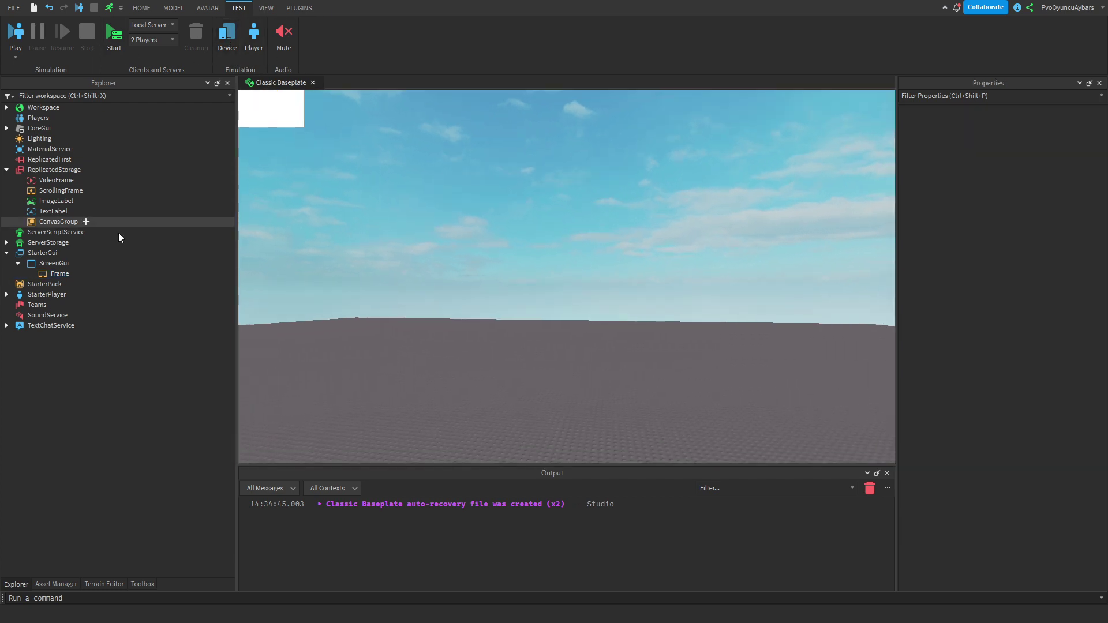
Reselect the frame and set both the X and Y scales of its Size to 0.5
{"action": "left_click", "coordinate": [48, 273]}
{"action": "left_click", "coordinate": [903, 385]}
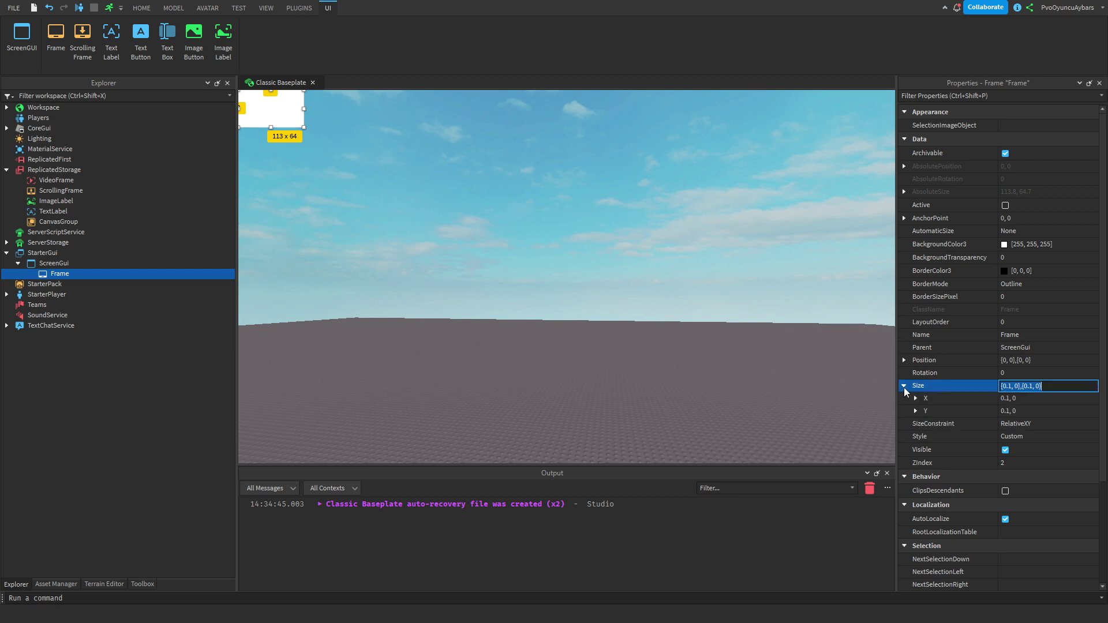
{"action": "left_click", "coordinate": [1021, 411]}
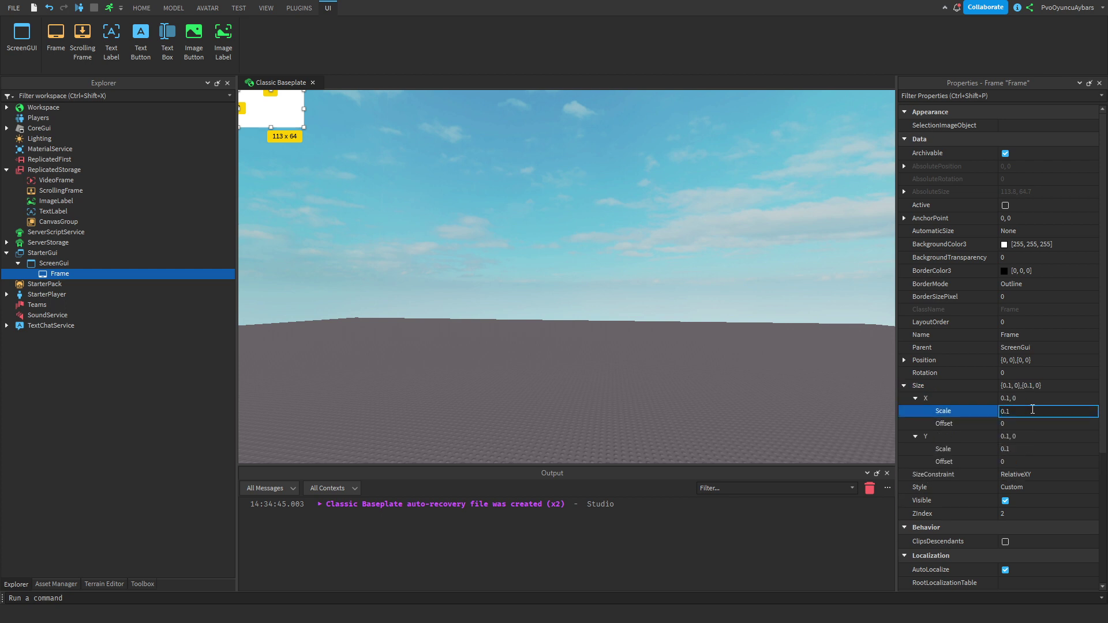
{"action": "type", "text": "0.5"}
{"action": "key", "text": "Return"}
{"action": "left_click", "coordinate": [1019, 448]}
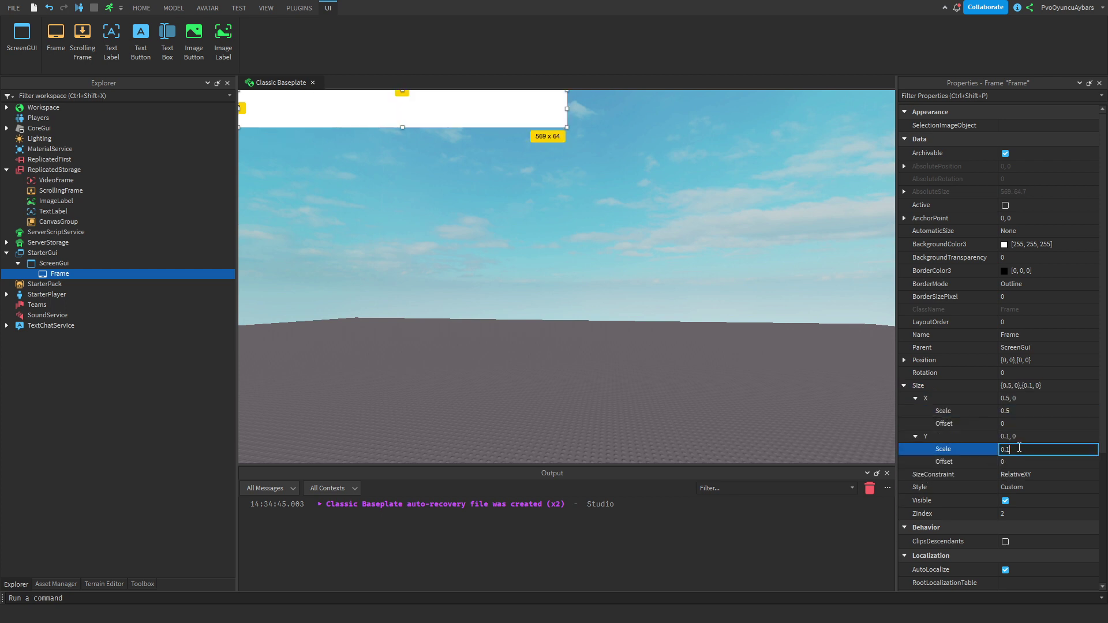
{"action": "type", "text": "0.5"}
{"action": "key", "text": "Return"}
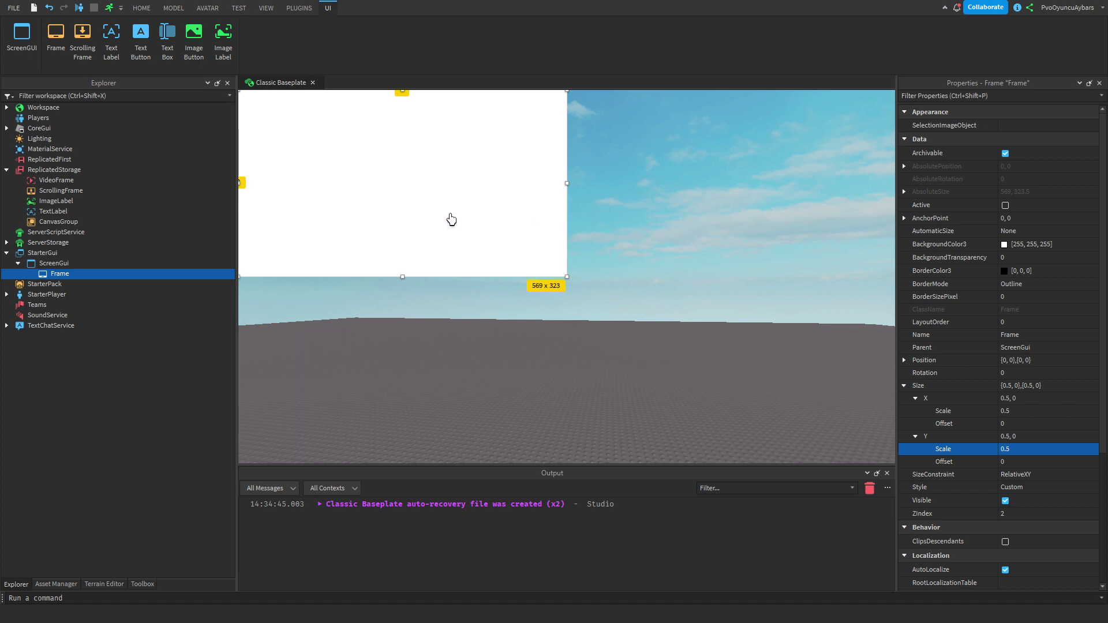
Set the X scale of the frame's Size to 1 so it spans the full screen width
{"action": "mouse_move", "coordinate": [459, 208]}
{"action": "left_mouse_down"}
{"action": "mouse_move", "coordinate": [465, 218]}
{"action": "mouse_move", "coordinate": [458, 210]}
{"action": "left_mouse_up"}
{"action": "left_click", "coordinate": [1019, 410]}
{"action": "type", "text": "1"}
{"action": "key", "text": "Return"}
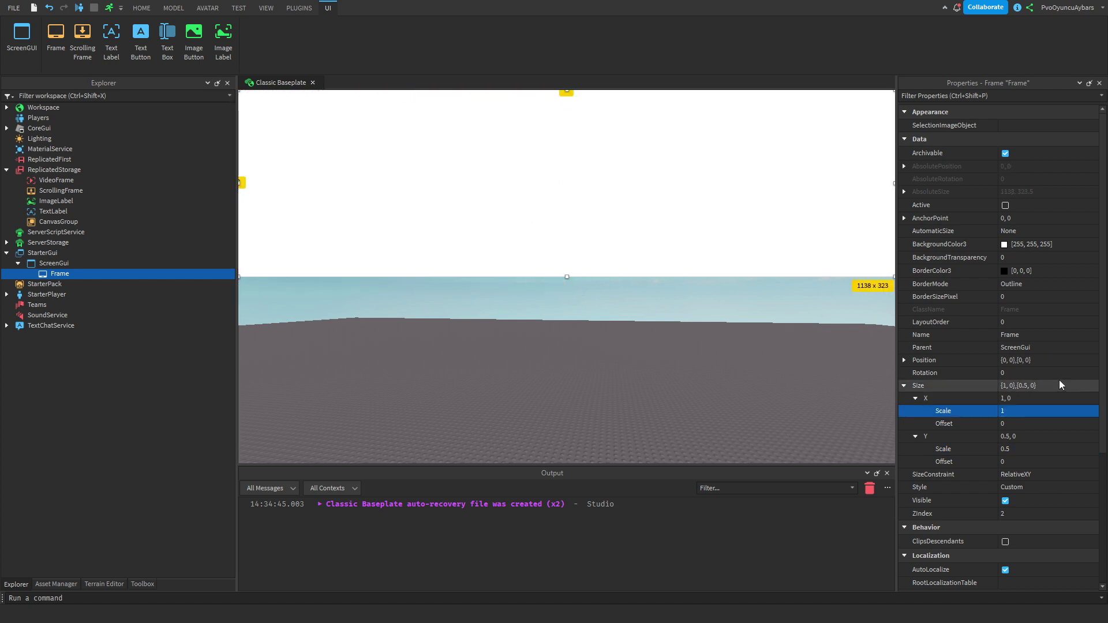
Return the frame's X size scale to 0.5 and stretch it to the full viewport height, a Y scale of 1
{"action": "left_click", "coordinate": [1043, 412]}
{"action": "key", "text": "Return"}
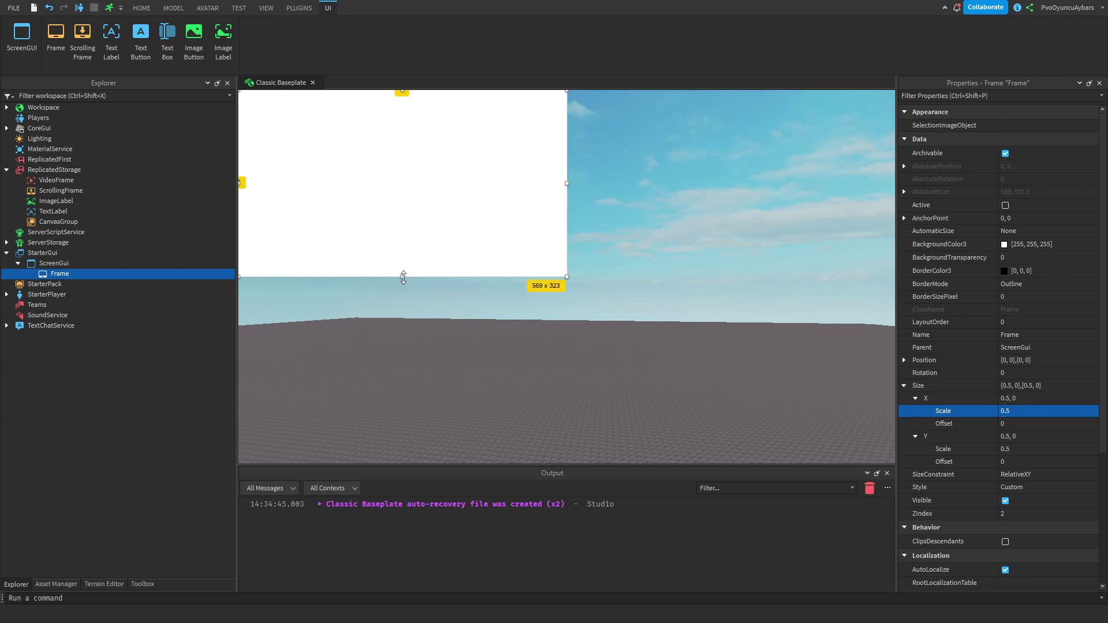
{"action": "left_click_drag", "start_coordinate": [403, 277], "coordinate": [404, 461]}
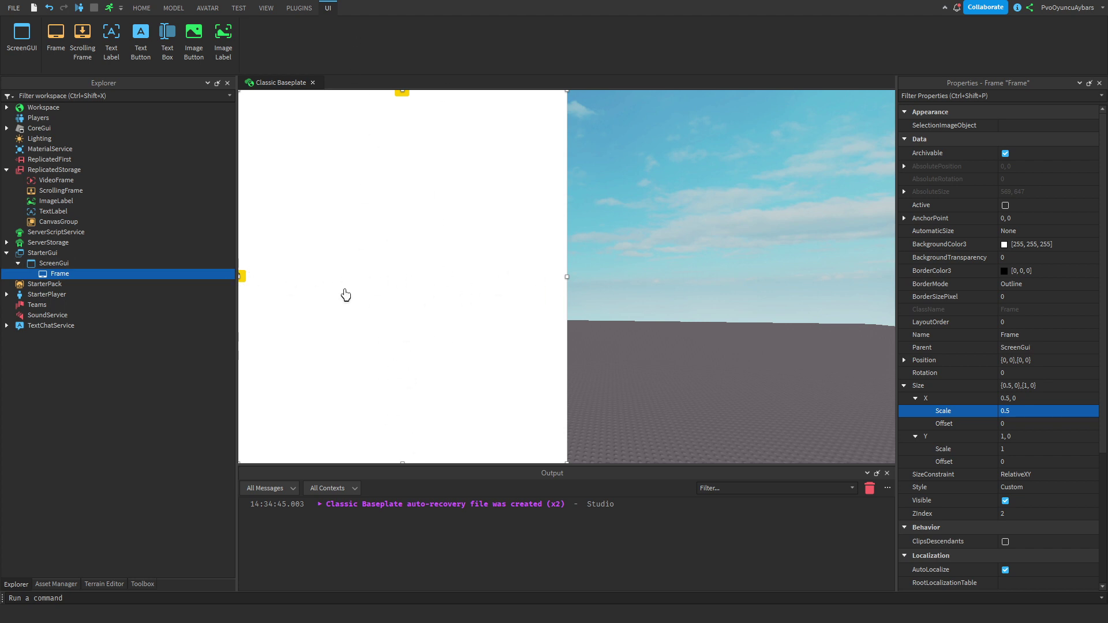
Deselect the frame and compare its half-screen width with device emulation on and off
{"action": "left_click", "coordinate": [670, 222]}
{"action": "left_click", "coordinate": [240, 8]}
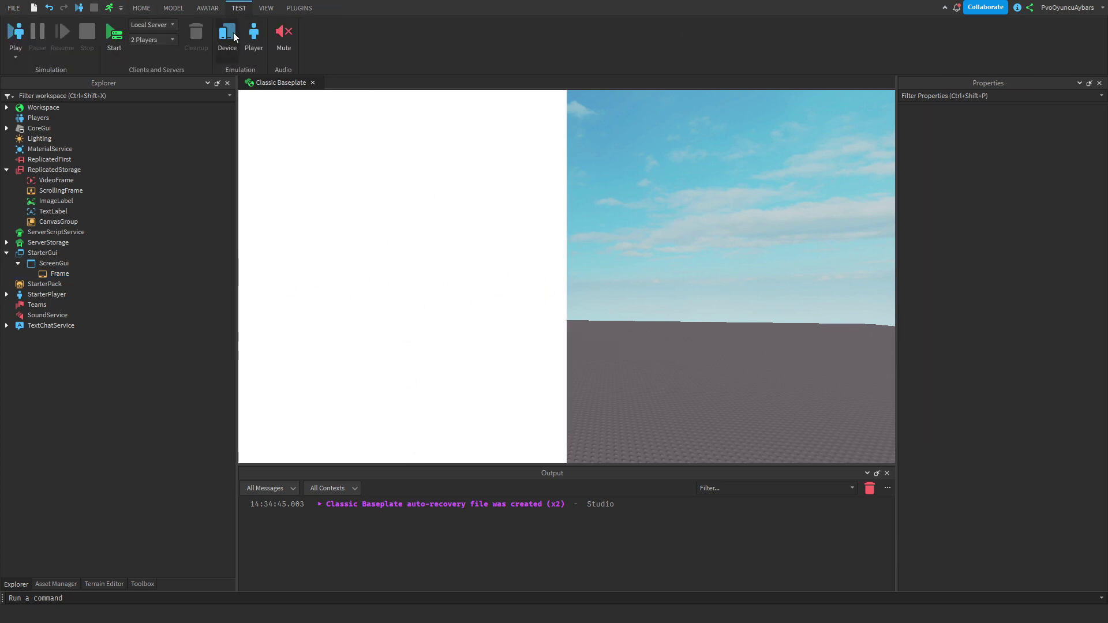
{"action": "left_click", "coordinate": [234, 34]}
{"action": "left_click", "coordinate": [234, 34]}
{"action": "left_click", "coordinate": [234, 34]}
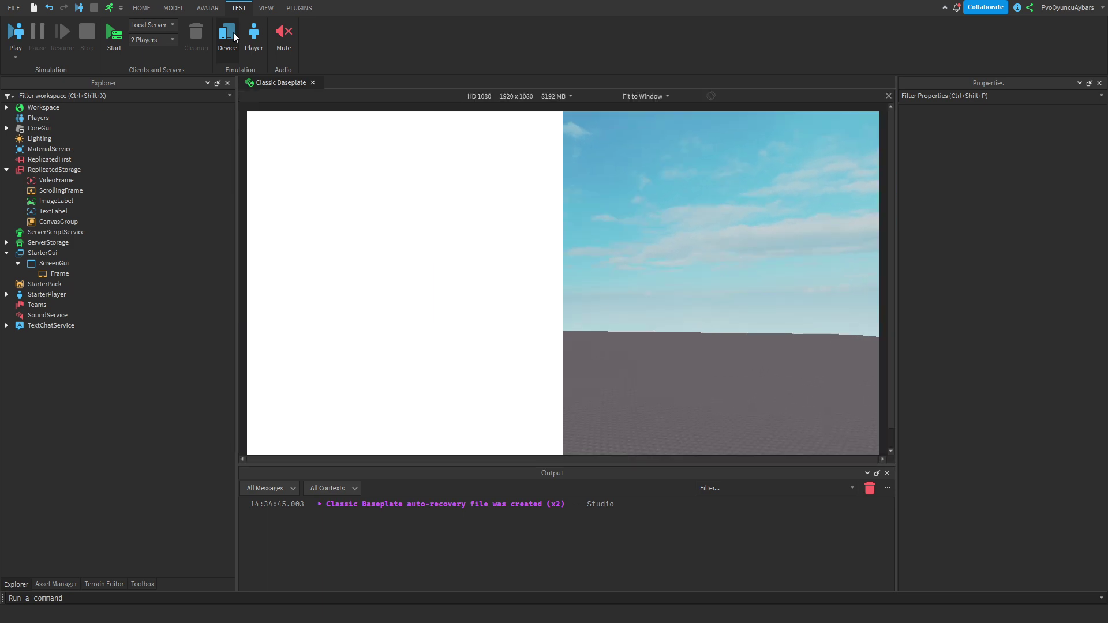
{"action": "left_click", "coordinate": [233, 33]}
Delete the existing frame and insert a new Frame into the ScreenGui
{"action": "left_click", "coordinate": [65, 275]}
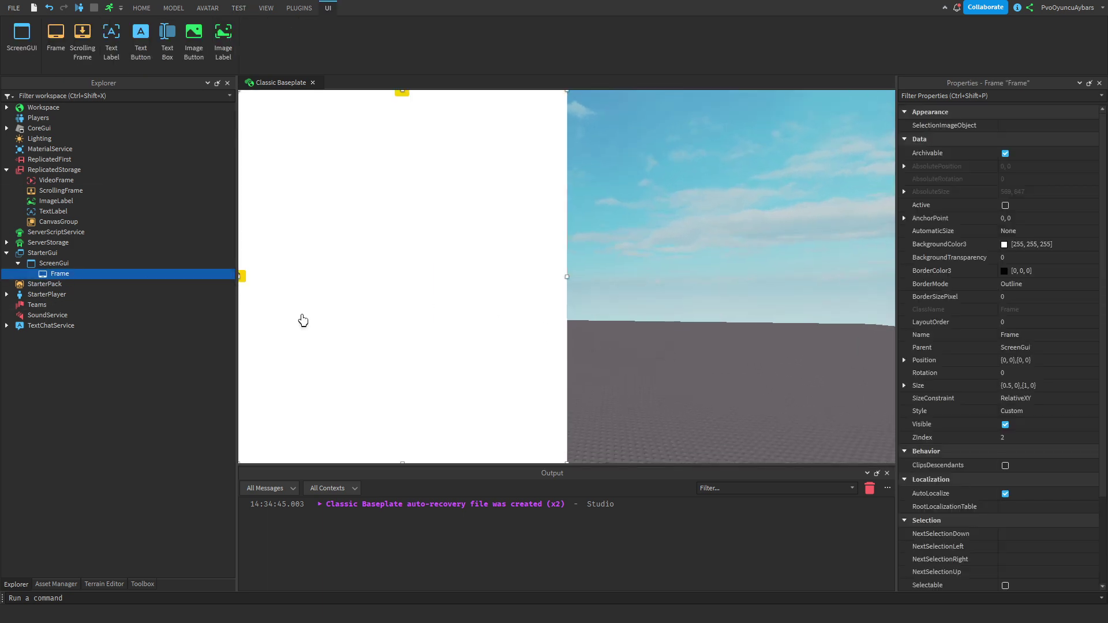
{"action": "key", "text": "Delete"}
{"action": "left_click", "coordinate": [77, 264]}
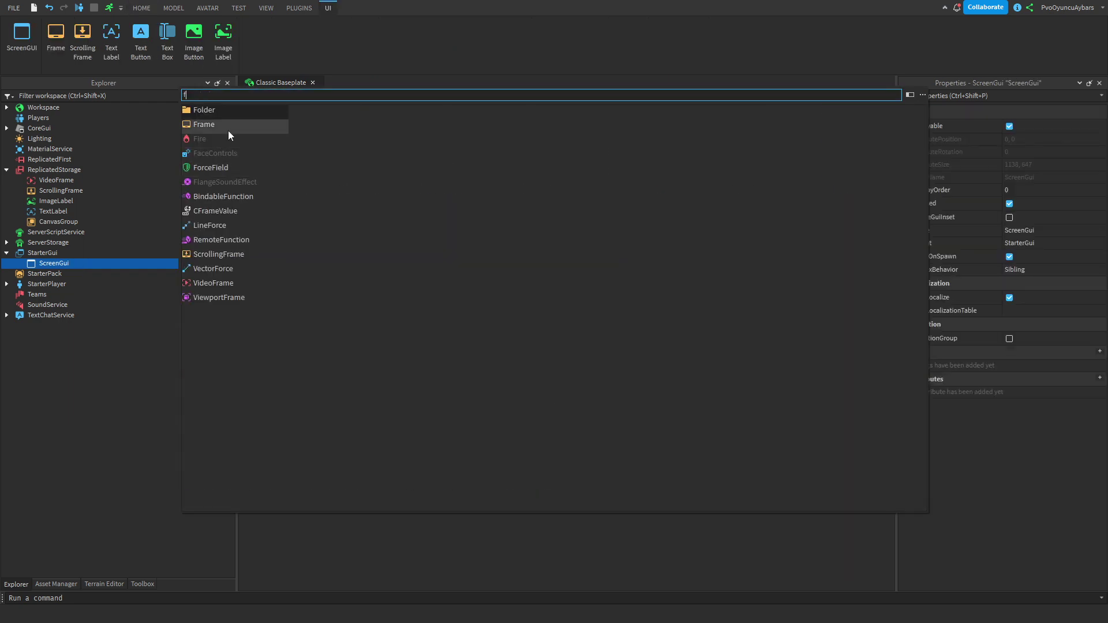
{"action": "left_click", "coordinate": [227, 131]}
Set the new frame's X and Y size offsets to 0 and stretch its corner to about 330 x 276 pixels
{"action": "left_click", "coordinate": [904, 385]}
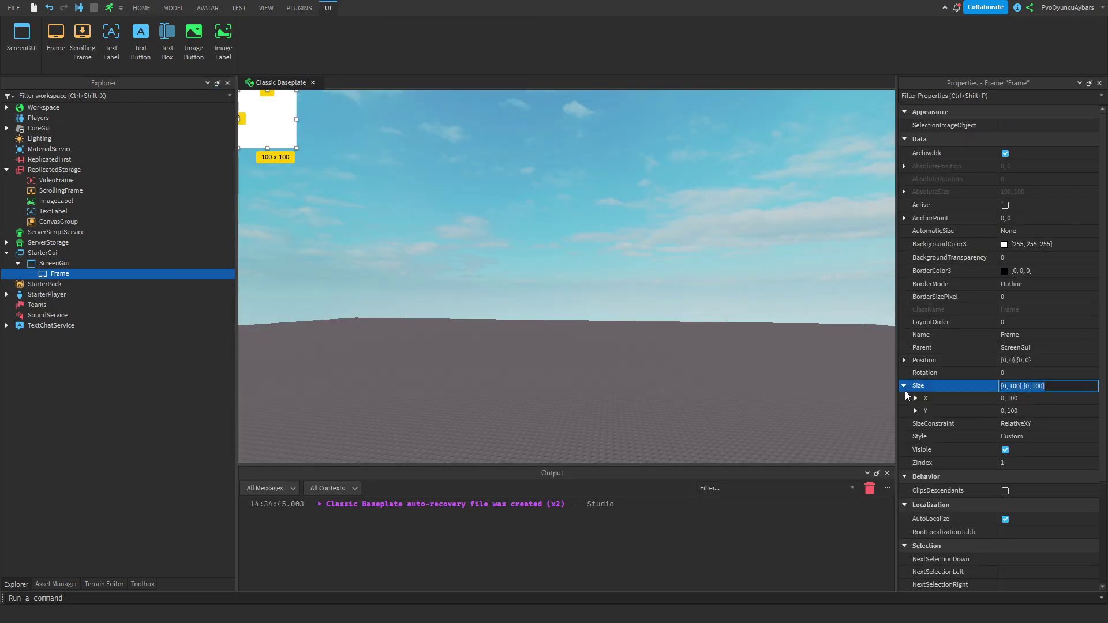
{"action": "left_click", "coordinate": [916, 411]}
{"action": "left_click", "coordinate": [915, 398]}
{"action": "left_click", "coordinate": [1009, 423]}
{"action": "type", "text": "0"}
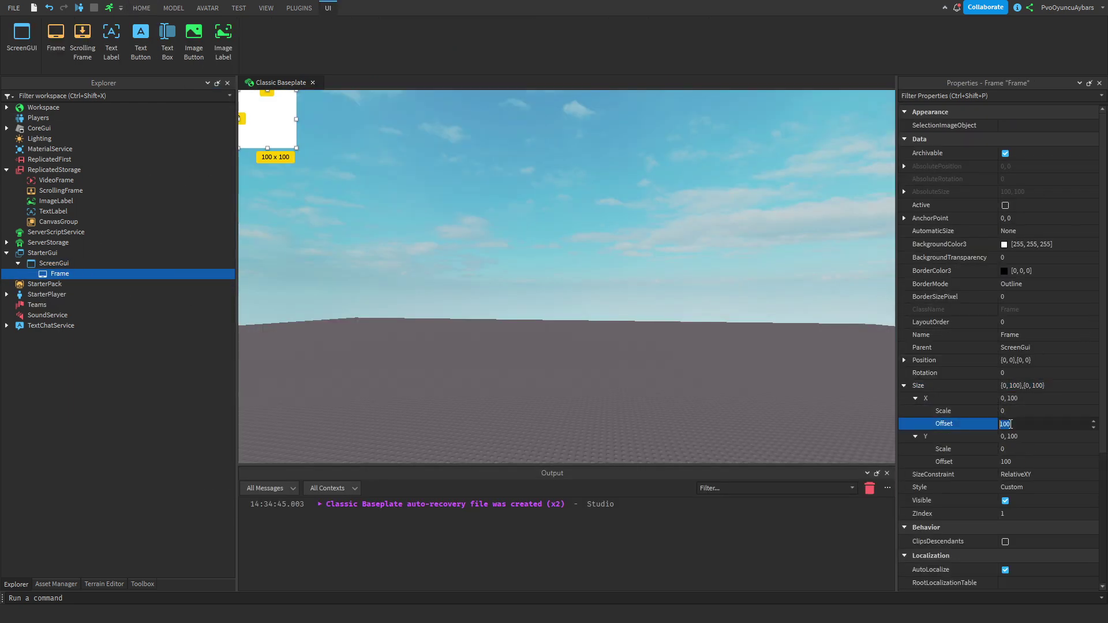
{"action": "left_click", "coordinate": [1015, 461]}
{"action": "type", "text": "0"}
{"action": "key", "text": "Return"}
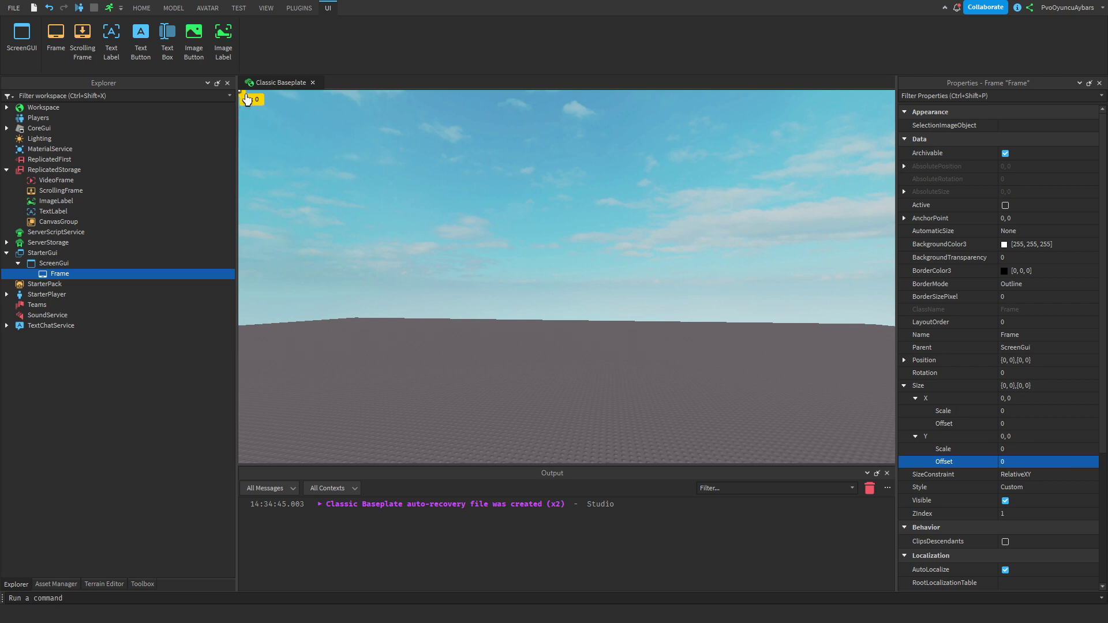
{"action": "left_click_drag", "start_coordinate": [240, 91], "coordinate": [428, 249]}
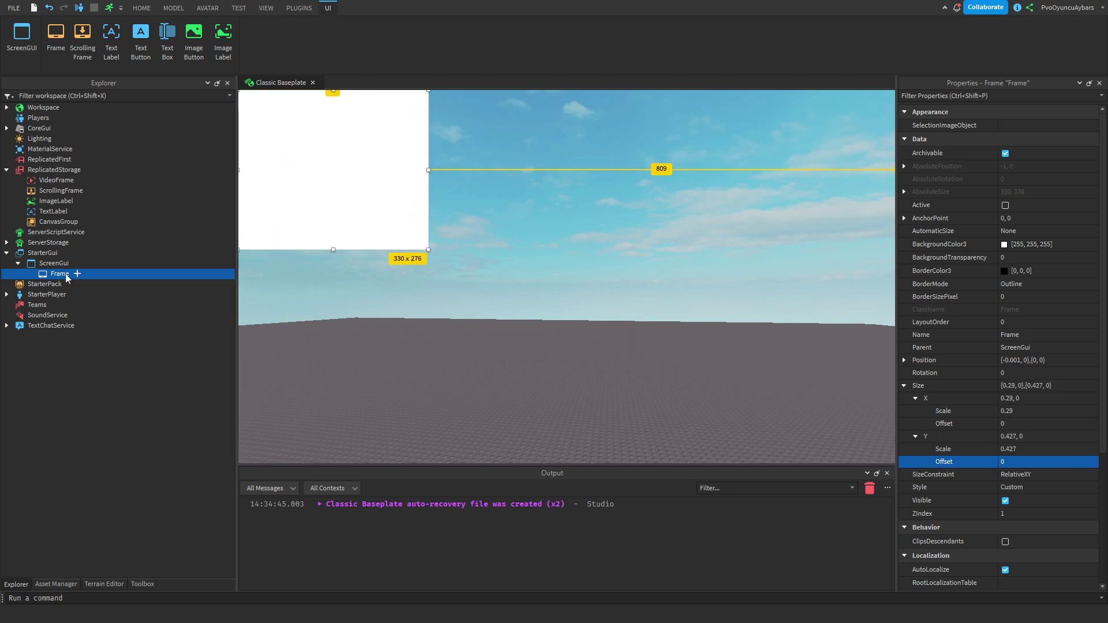
Delete the resized frame and insert a fresh Frame into the ScreenGui
{"action": "left_click", "coordinate": [36, 275]}
{"action": "key", "text": "Delete"}
{"action": "left_click", "coordinate": [80, 267]}
{"action": "type", "text": "fra"}
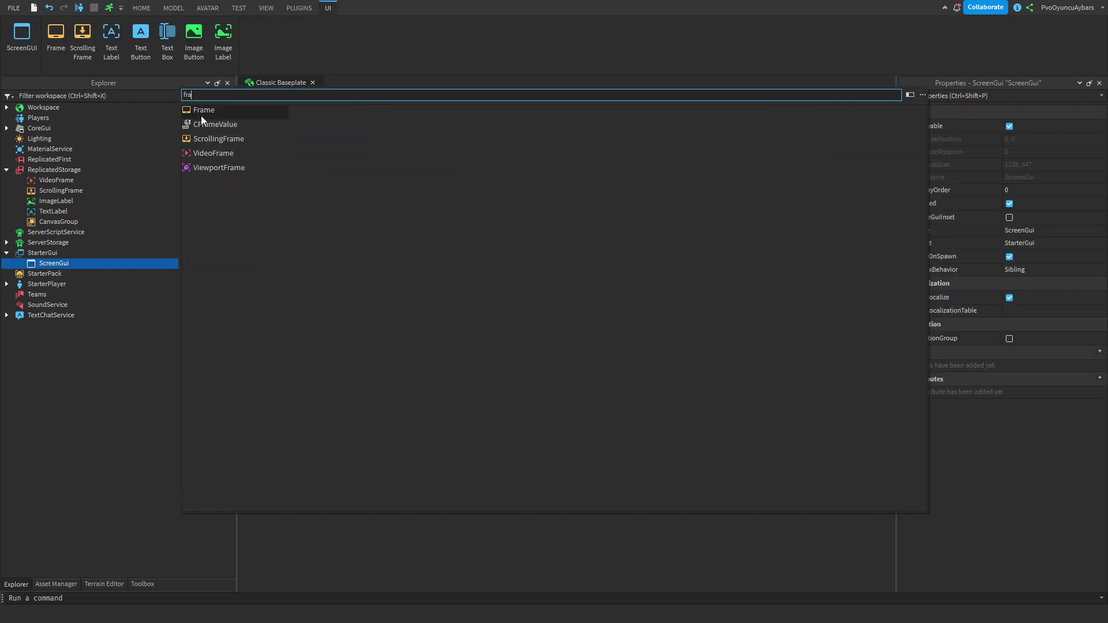
{"action": "left_click", "coordinate": [201, 115]}
Convert the frame's size to scale units with AutoScale Lite's Unit Conversion and close the conversion window
{"action": "left_click", "coordinate": [299, 7]}
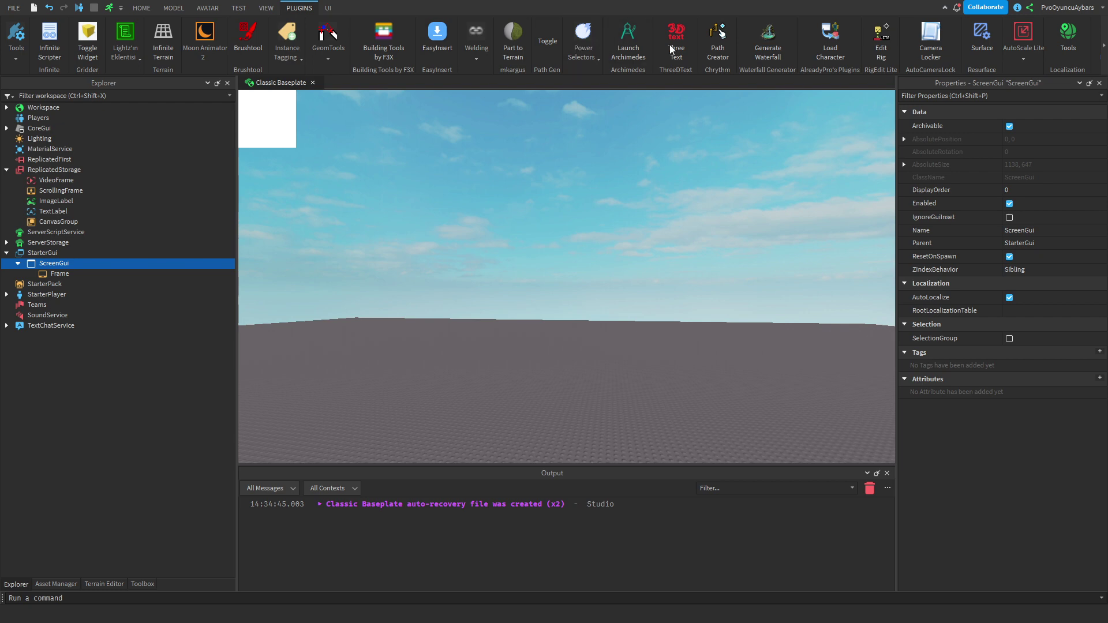
{"action": "left_click", "coordinate": [1015, 61]}
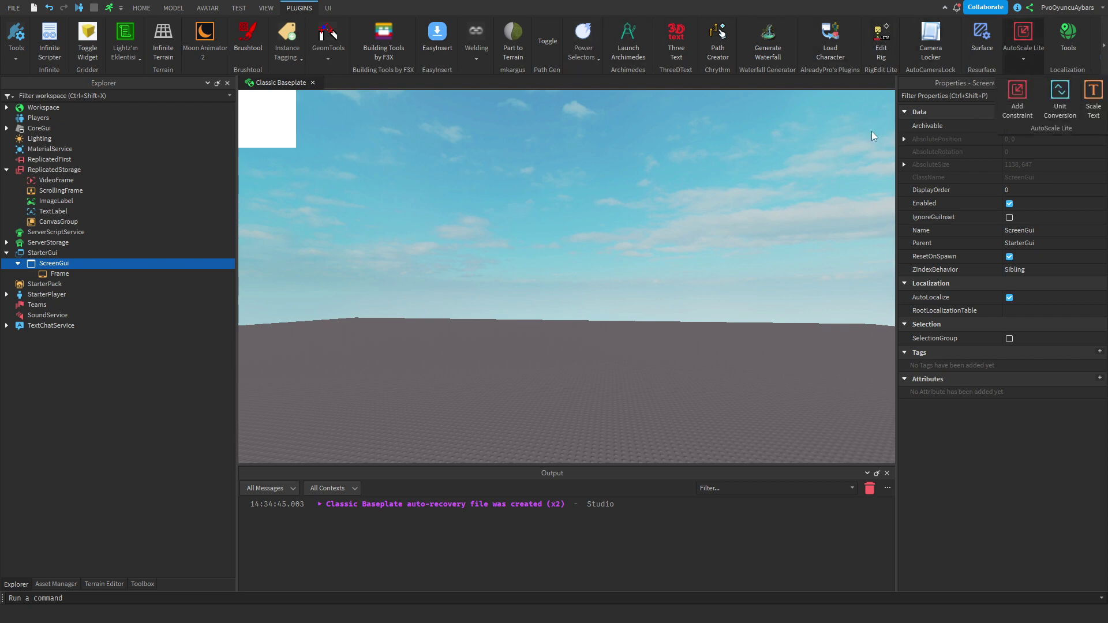
{"action": "left_click", "coordinate": [57, 274]}
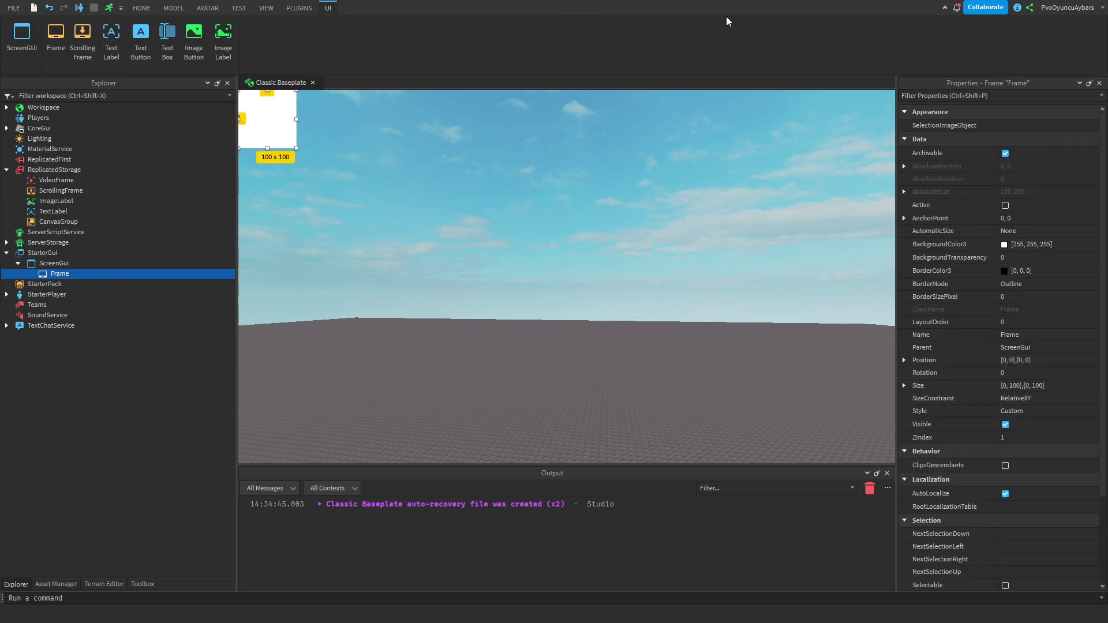
{"action": "left_click", "coordinate": [1027, 58]}
{"action": "left_click", "coordinate": [1053, 107]}
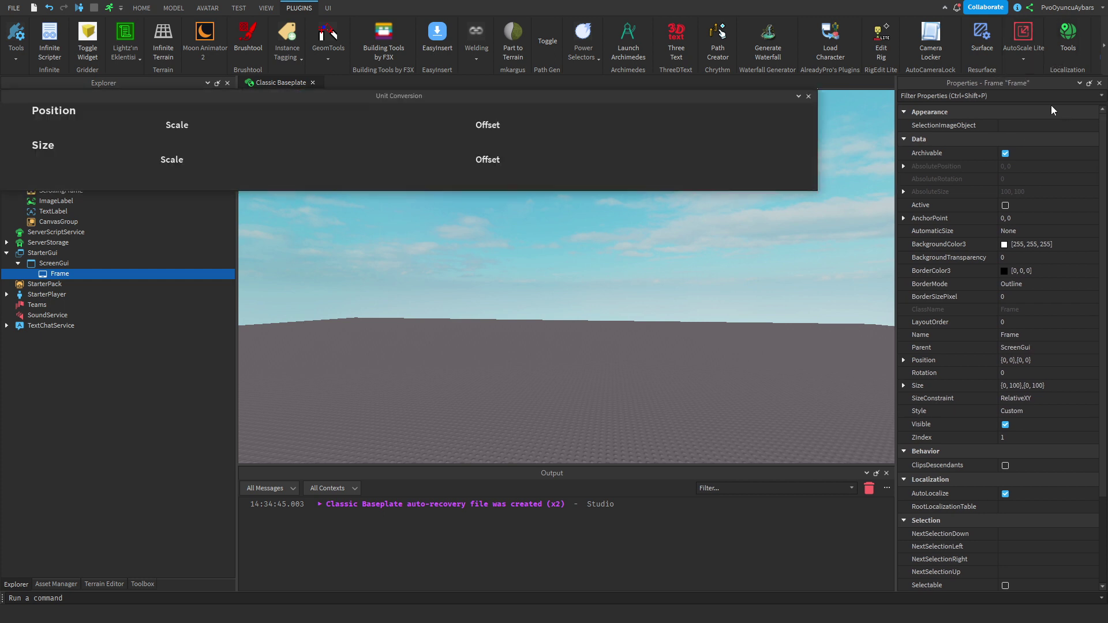
{"action": "left_click", "coordinate": [299, 158]}
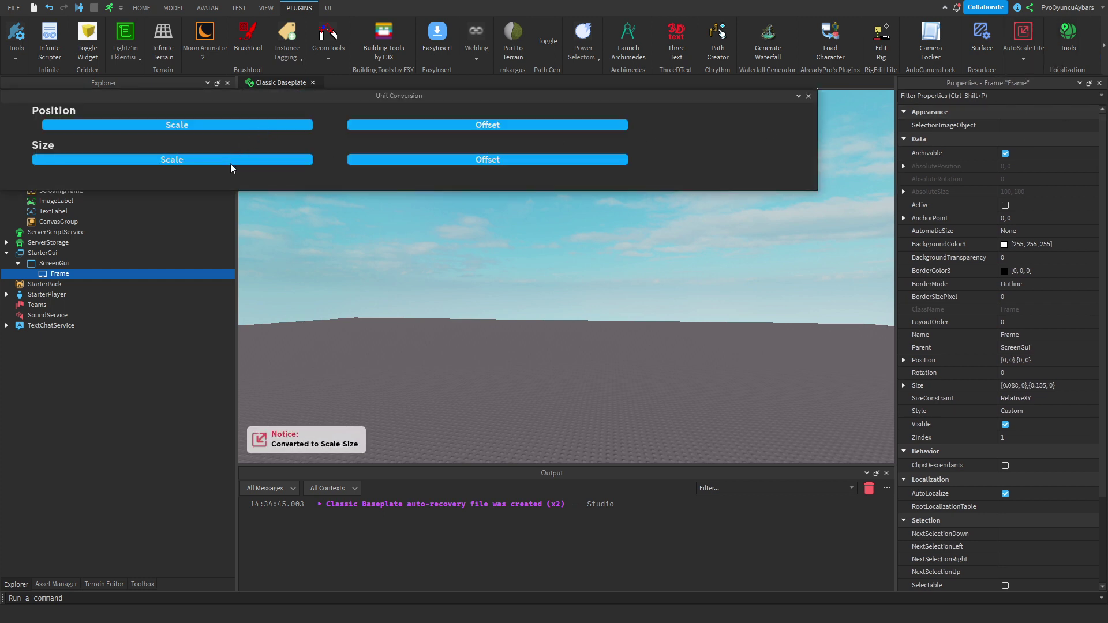
{"action": "left_click", "coordinate": [808, 96]}
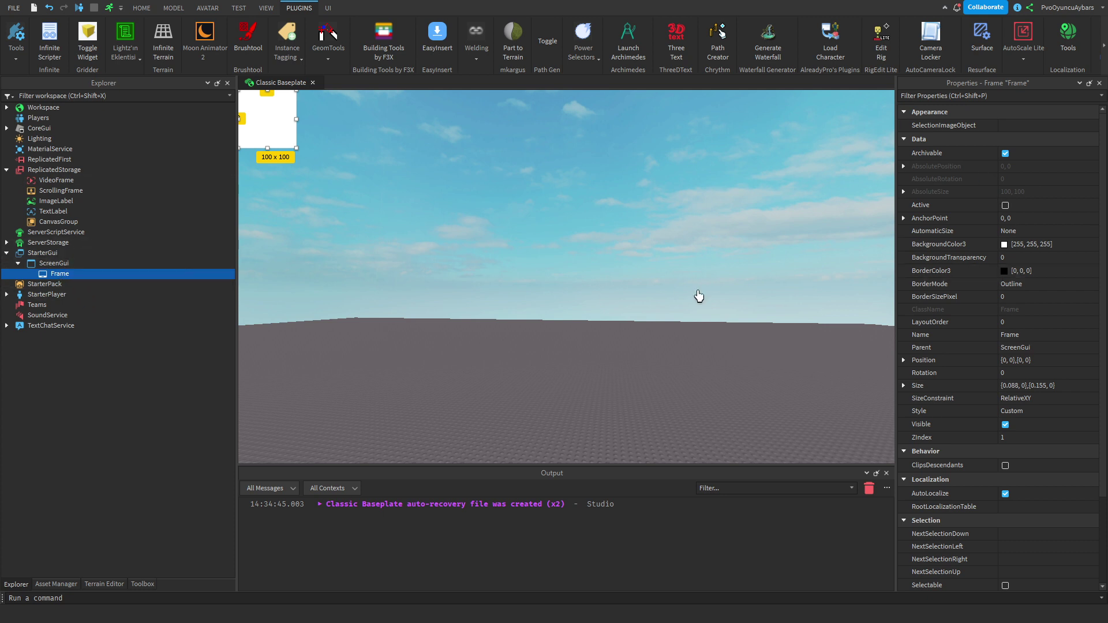
Check the scale-sized frame with device emulation turned on and off
{"action": "scroll", "coordinate": [1001, 326], "scroll_direction": "down", "scroll_amount": 1}
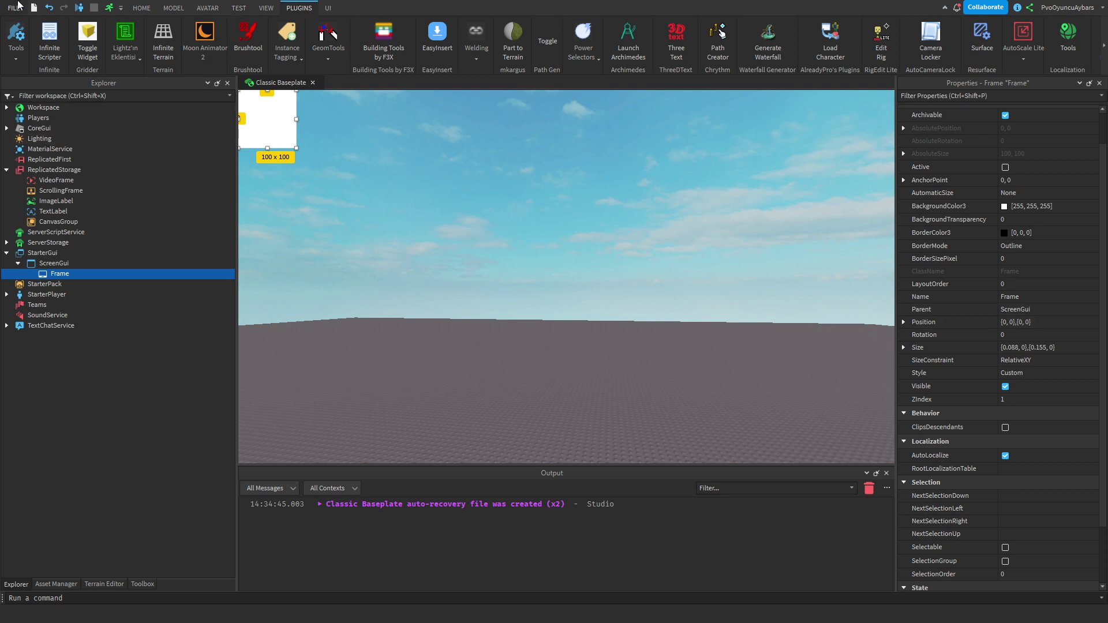
{"action": "left_click", "coordinate": [238, 8]}
{"action": "left_click", "coordinate": [231, 32]}
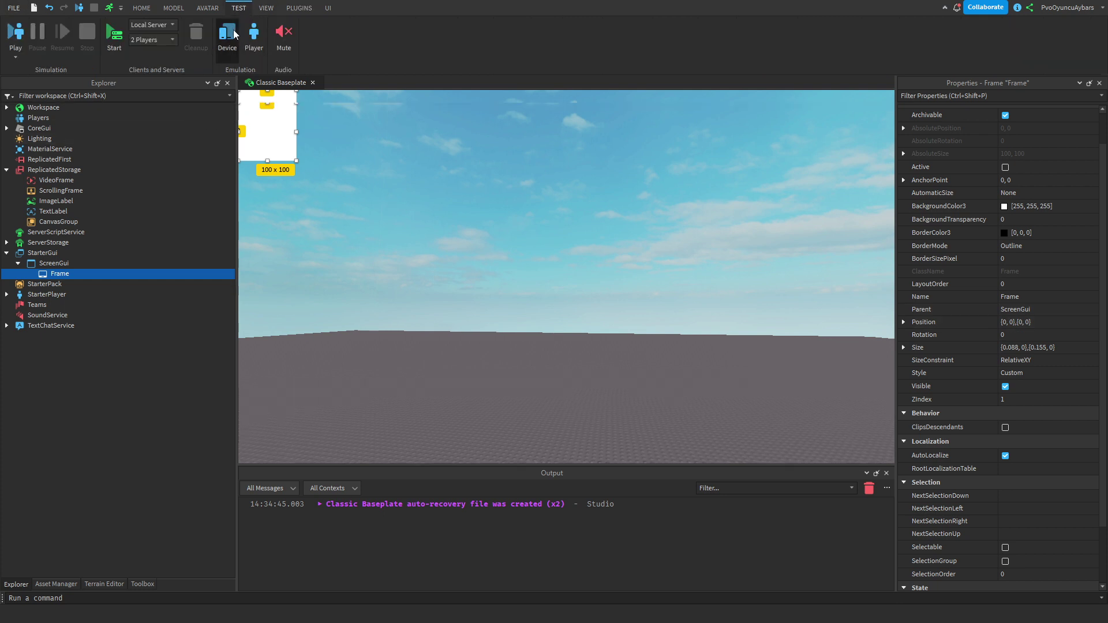
{"action": "left_click", "coordinate": [227, 30]}
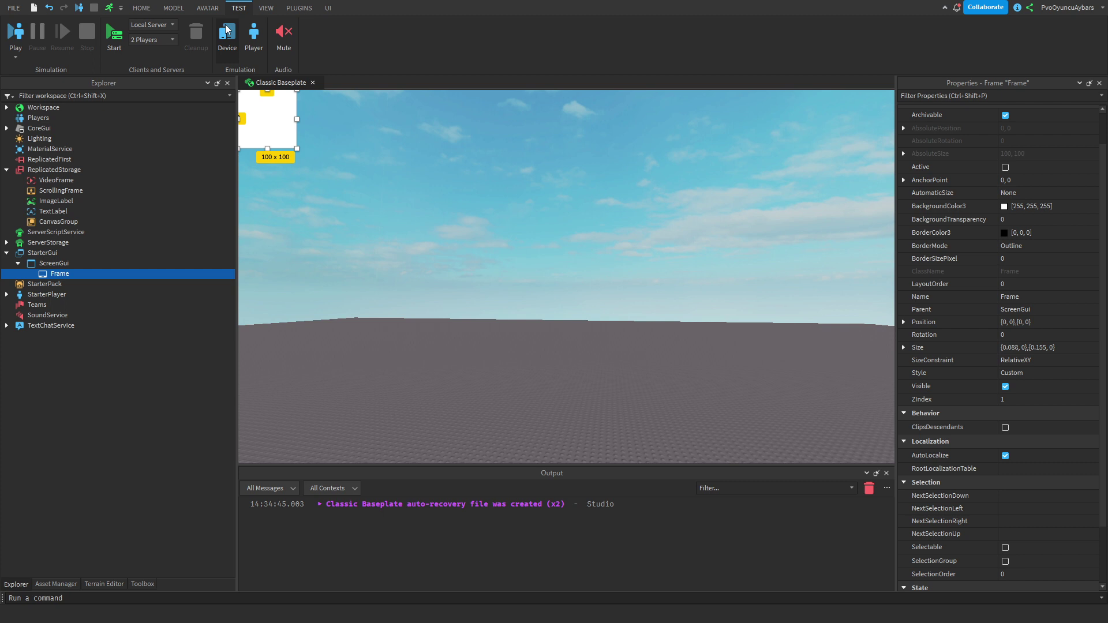
Try the frame's SizeConstraint as RelativeYY and RelativeXX, and restore it to RelativeXY
{"action": "left_click", "coordinate": [1012, 362]}
{"action": "left_click", "coordinate": [1012, 362]}
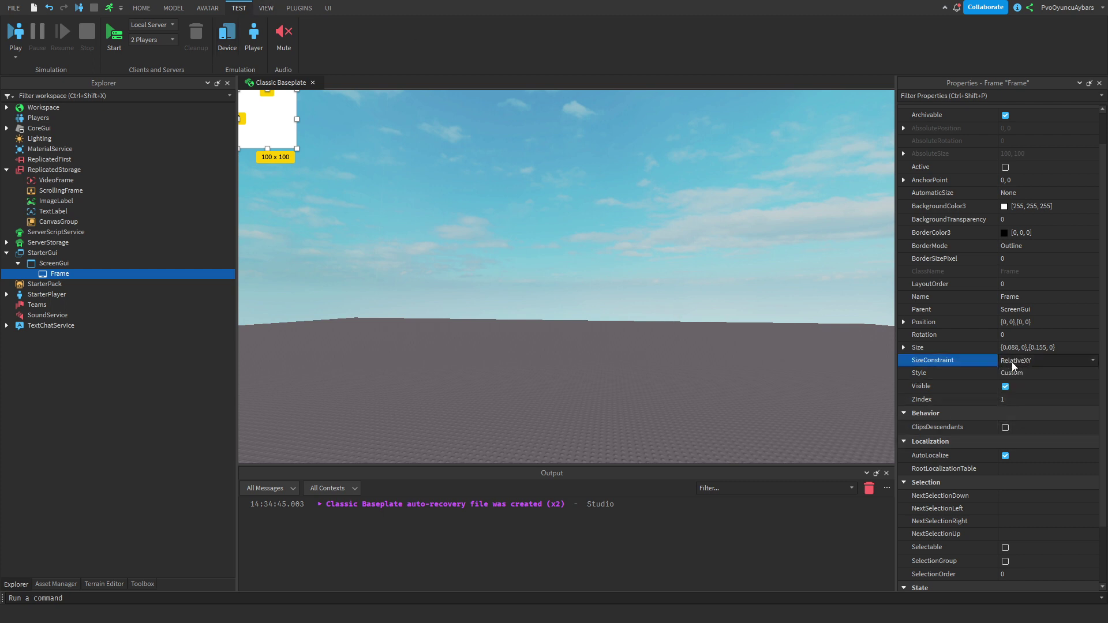
{"action": "left_click", "coordinate": [1012, 362]}
{"action": "left_click", "coordinate": [1038, 375]}
{"action": "scroll", "coordinate": [1027, 365], "scroll_direction": "down", "scroll_amount": 2}
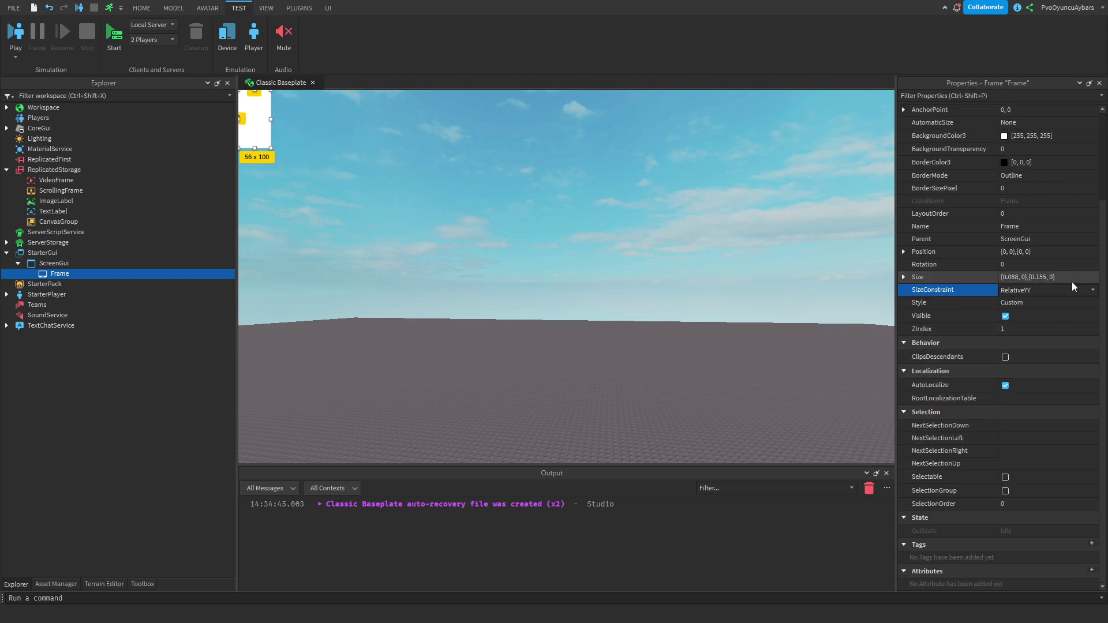
{"action": "left_click", "coordinate": [1057, 291]}
{"action": "left_click", "coordinate": [1023, 302]}
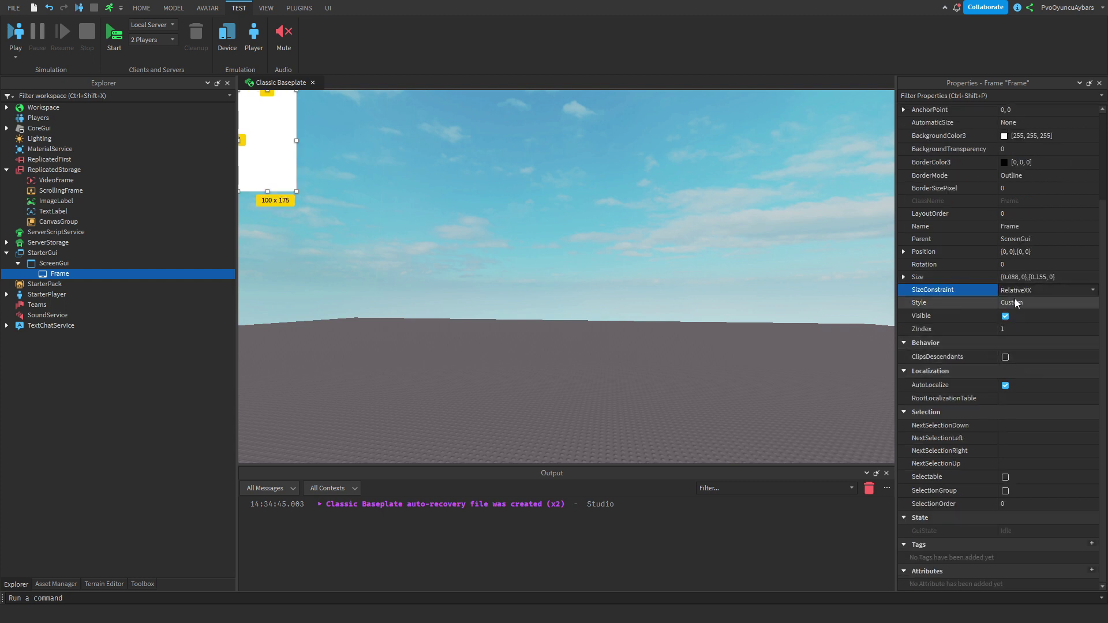
{"action": "left_click", "coordinate": [1027, 292]}
{"action": "left_click", "coordinate": [1033, 313]}
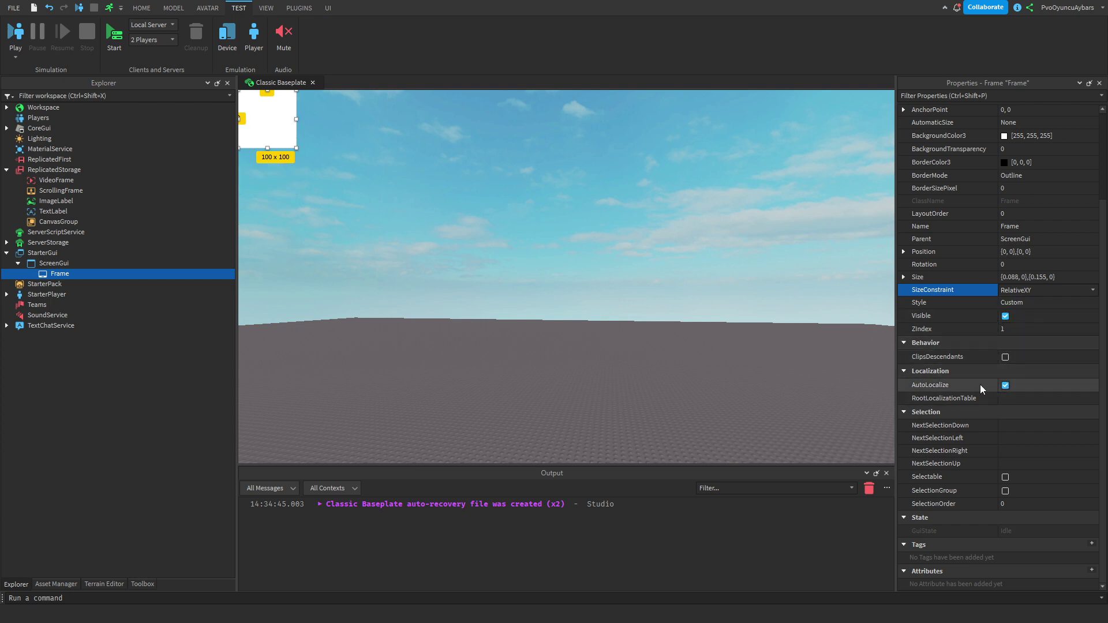
{"action": "left_click", "coordinate": [941, 370]}
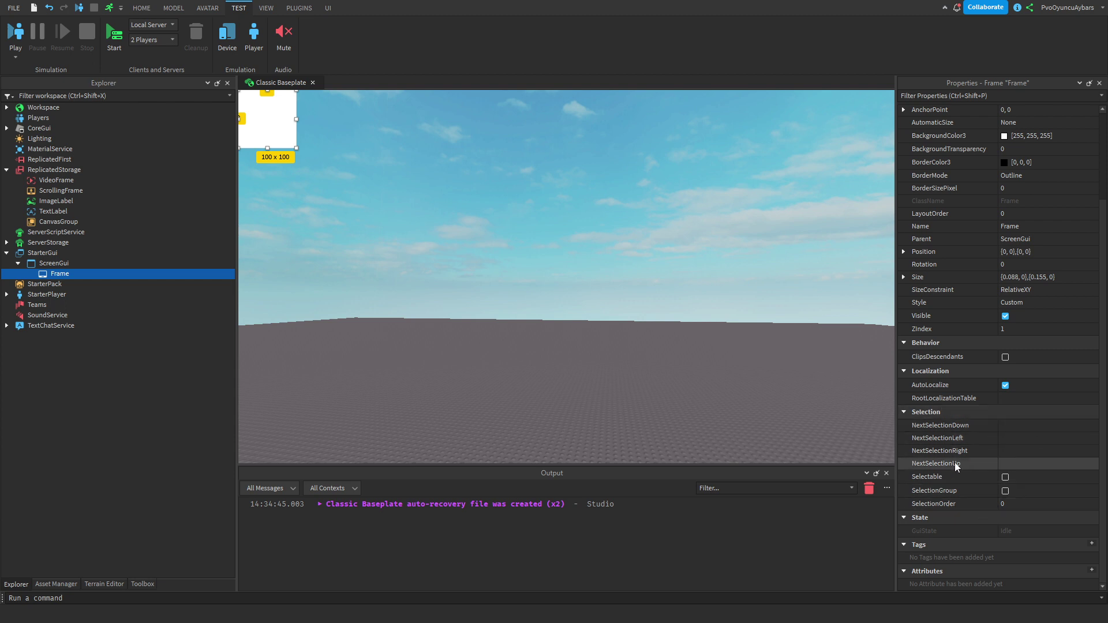
{"action": "left_click", "coordinate": [981, 438]}
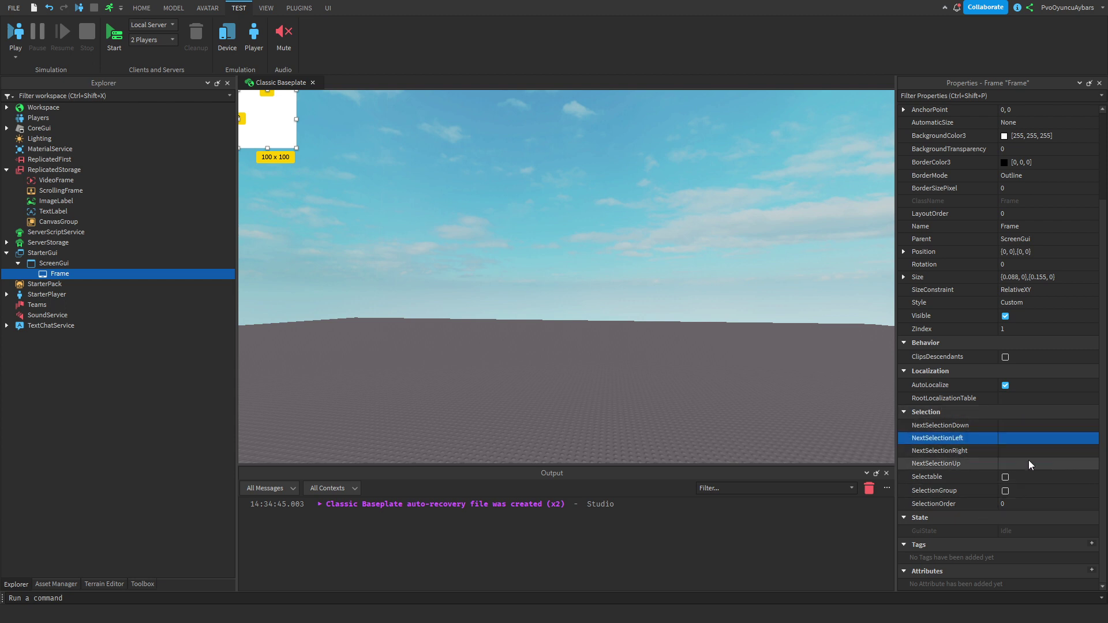
{"action": "scroll", "coordinate": [984, 491], "scroll_direction": "up", "scroll_amount": 3}
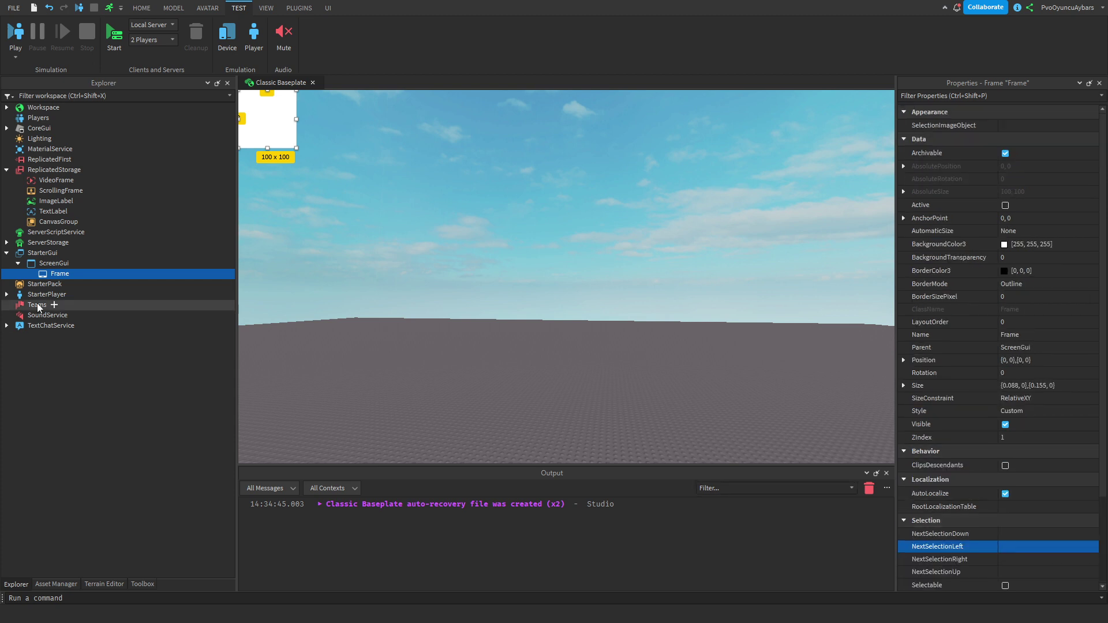
Move the TextLabel from ReplicatedStorage into the ScreenGui
{"action": "left_click", "coordinate": [64, 181]}
{"action": "left_click", "coordinate": [54, 194]}
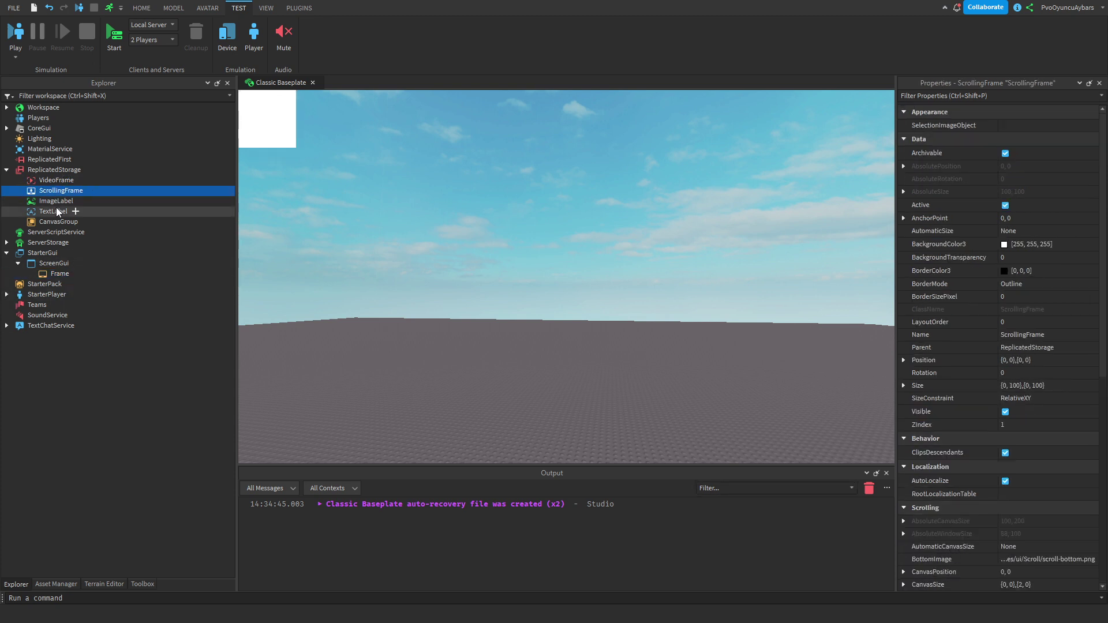
{"action": "left_click", "coordinate": [56, 207]}
{"action": "left_click", "coordinate": [60, 205]}
{"action": "left_click_drag", "start_coordinate": [60, 210], "coordinate": [80, 262]}
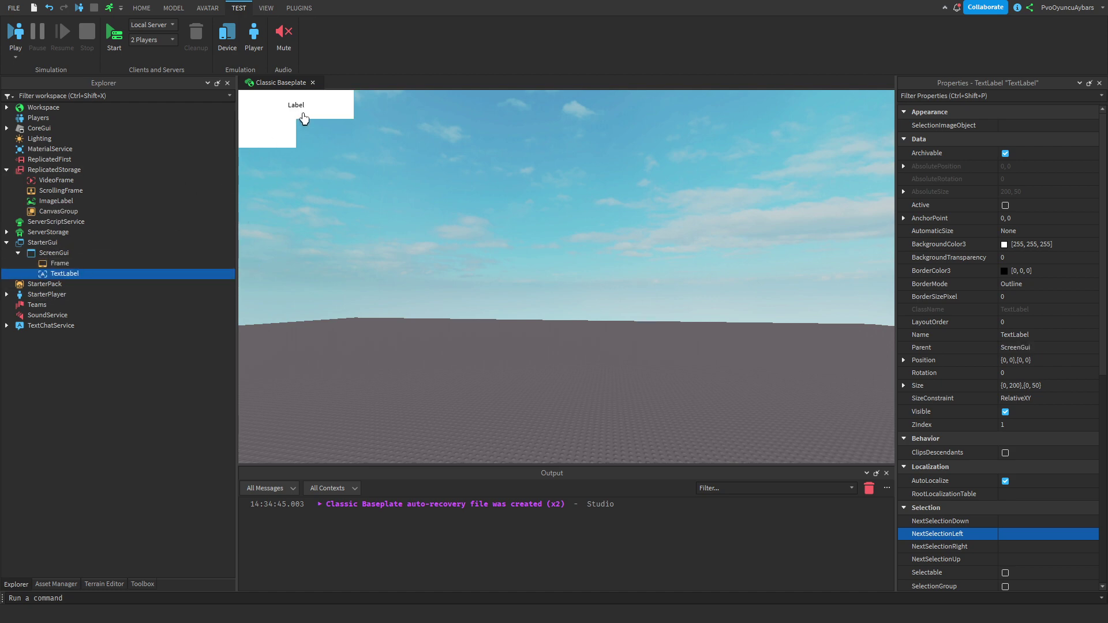
Place the text label near the middle of the viewport, at a scale position of about 0.487, 0.383
{"action": "left_click", "coordinate": [60, 264]}
{"action": "left_click", "coordinate": [45, 284]}
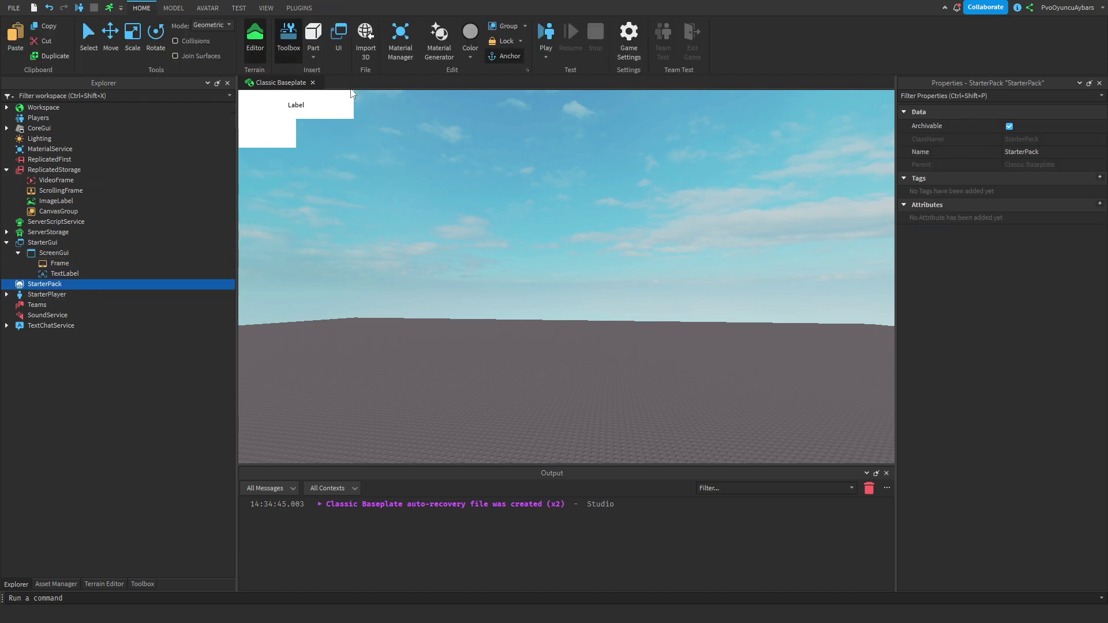
{"action": "left_click", "coordinate": [317, 105]}
{"action": "left_click_drag", "start_coordinate": [318, 105], "coordinate": [638, 247]}
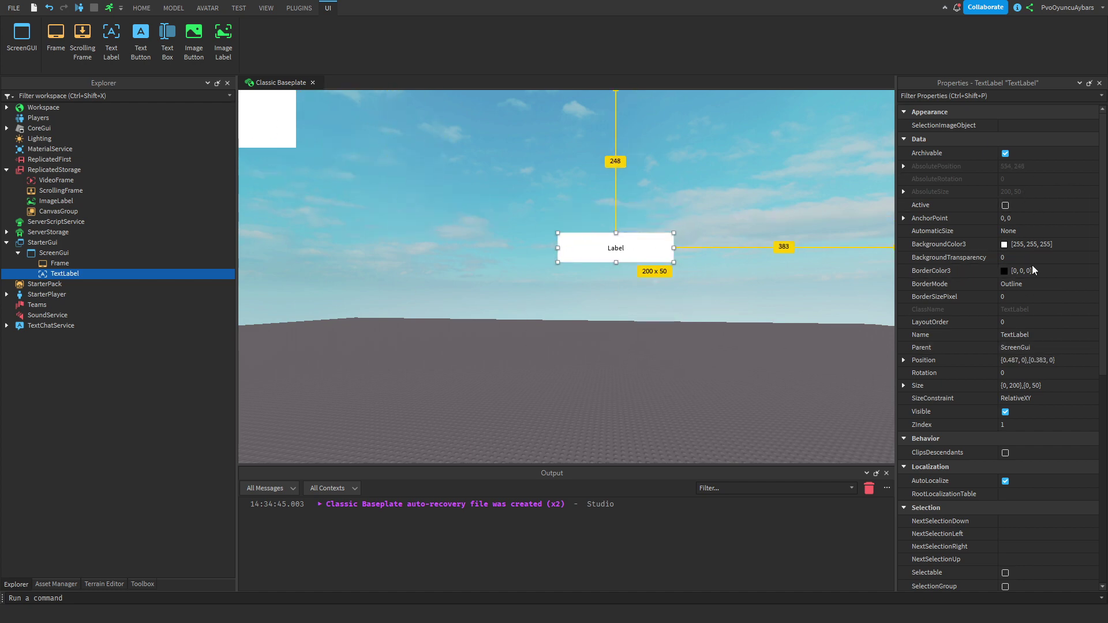
Set the label's font weight to Bold and try its TextScaled option on and off
{"action": "scroll", "coordinate": [1007, 438], "scroll_direction": "down", "scroll_amount": 3}
{"action": "scroll", "coordinate": [1007, 441], "scroll_direction": "down", "scroll_amount": 6}
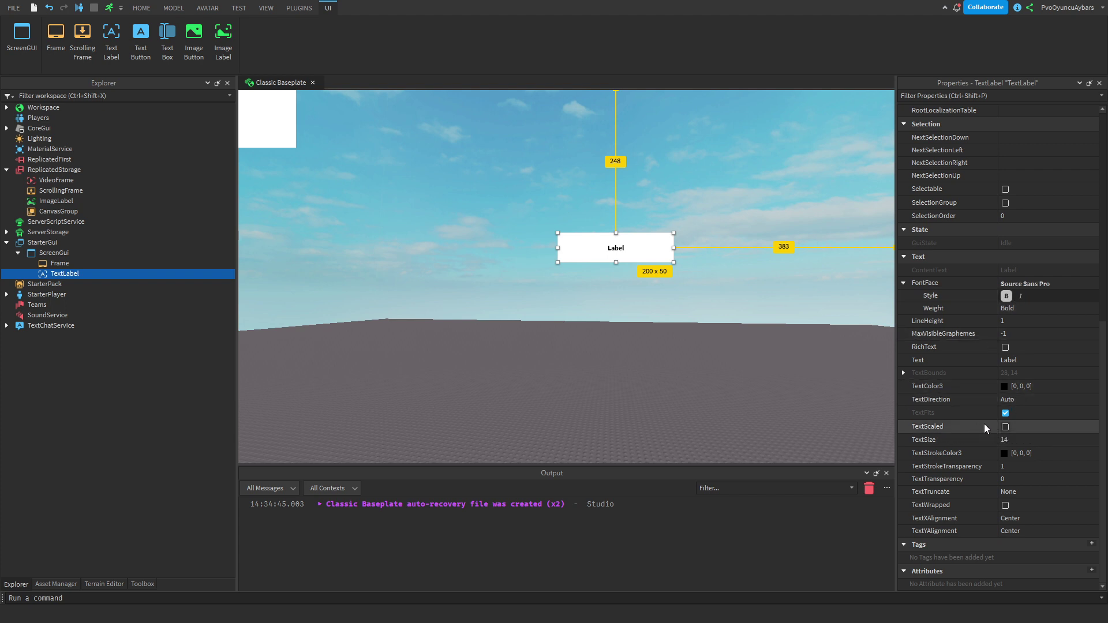
{"action": "left_click", "coordinate": [1005, 427]}
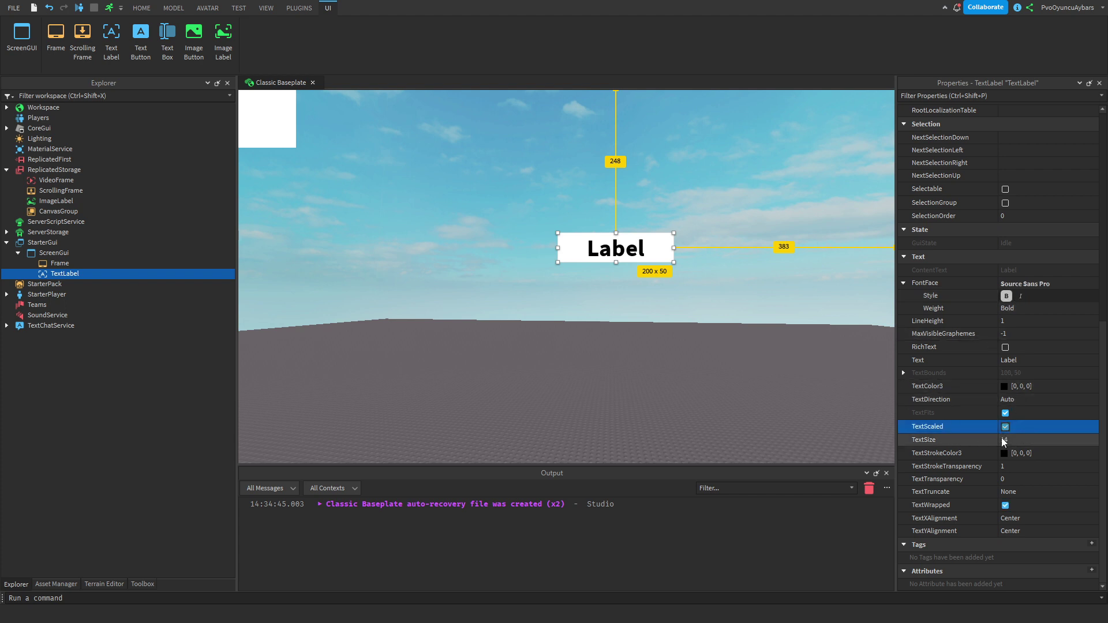
{"action": "left_click", "coordinate": [1005, 427]}
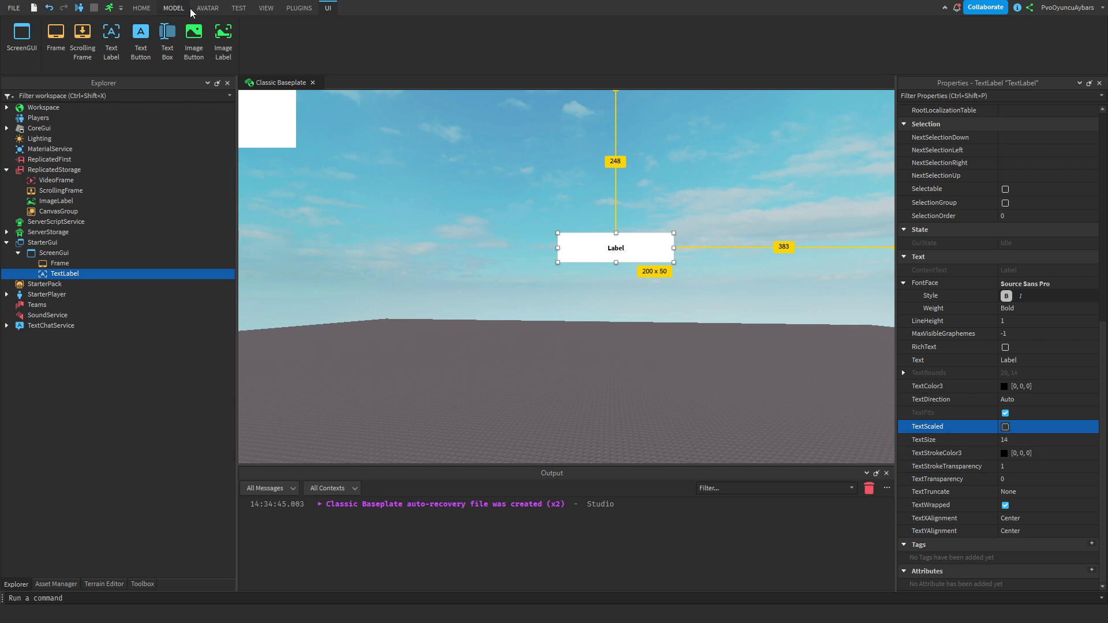
Compare the label's unscaled text with device emulation on and off
{"action": "left_click", "coordinate": [238, 9]}
{"action": "left_click", "coordinate": [228, 39]}
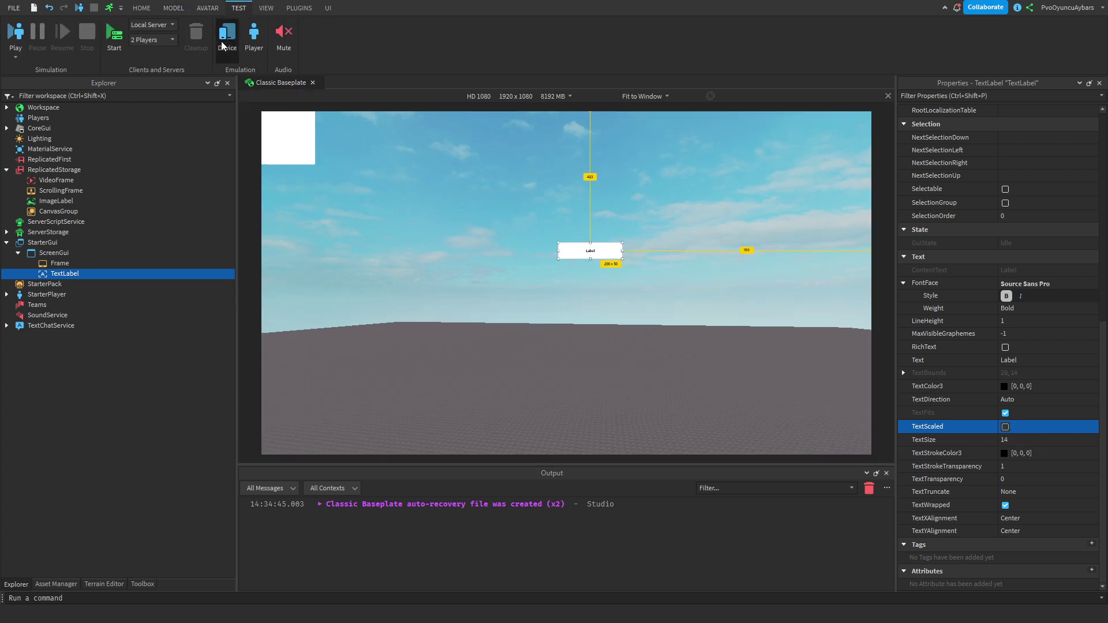
{"action": "left_click", "coordinate": [224, 40]}
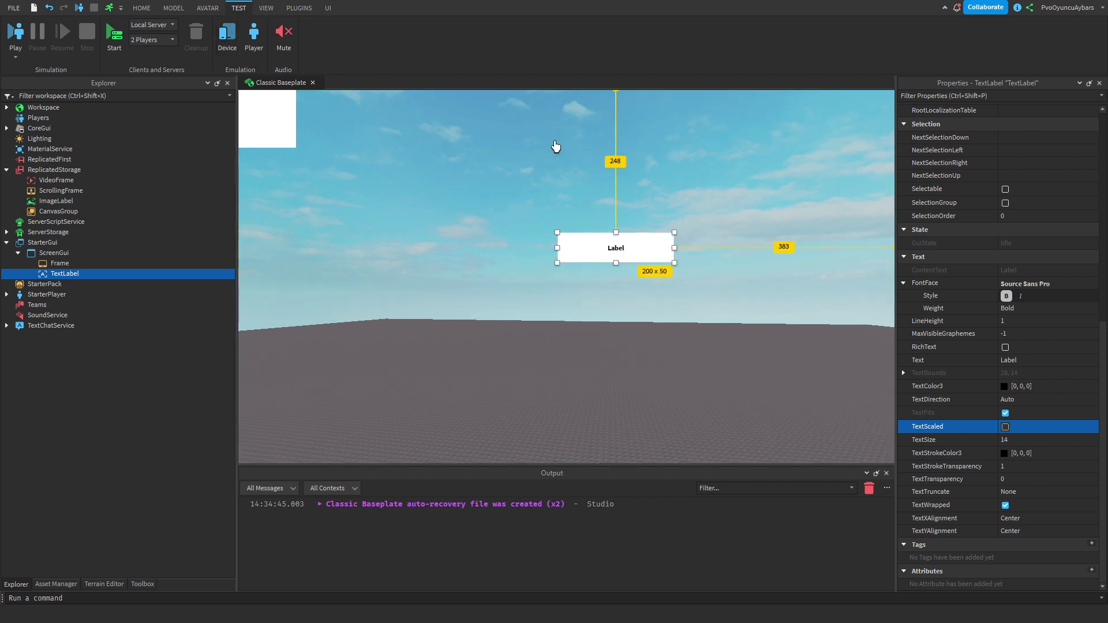
Enable TextScaled on the label and check its text with device emulation on and off
{"action": "left_click", "coordinate": [1005, 427]}
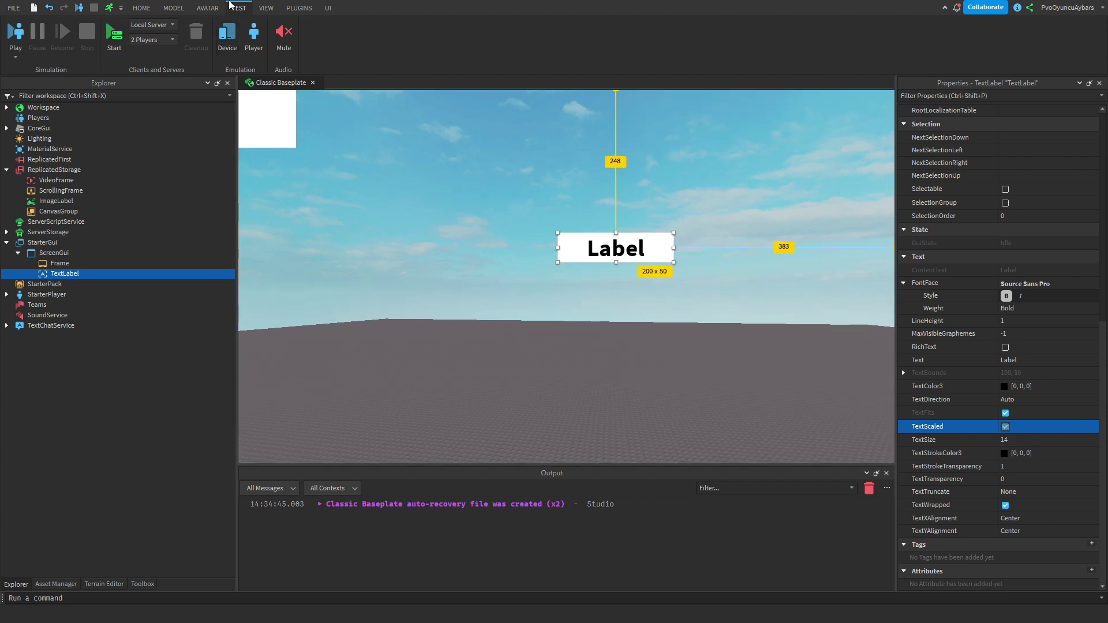
{"action": "left_click", "coordinate": [227, 36]}
{"action": "left_click", "coordinate": [228, 36]}
Set the text label's X and Y size offsets to 0
{"action": "scroll", "coordinate": [1048, 248], "scroll_direction": "up", "scroll_amount": 10}
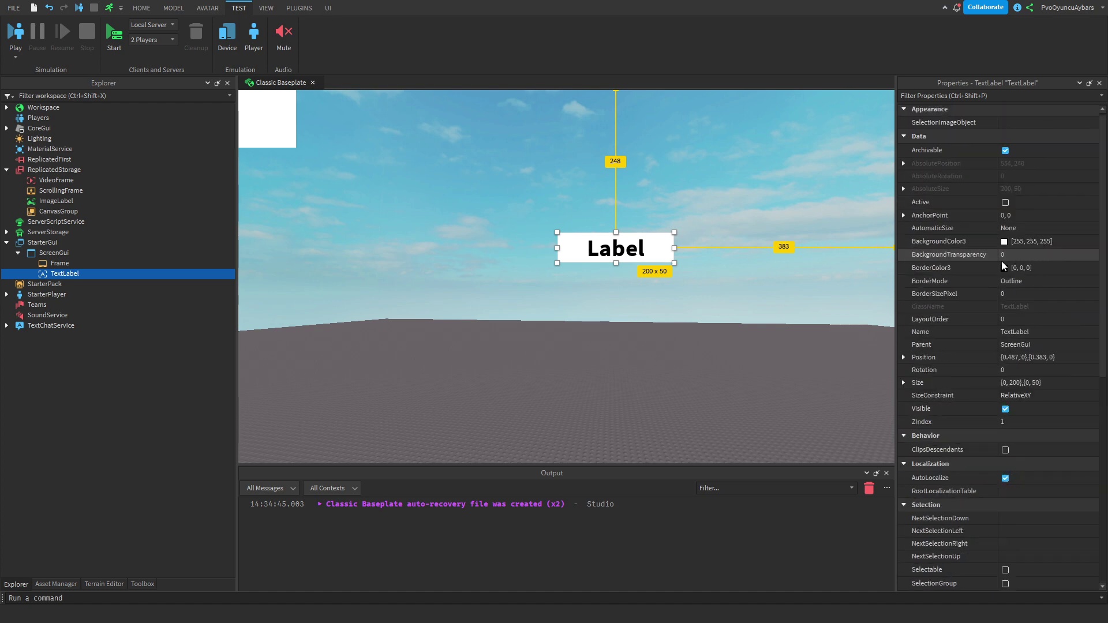
{"action": "double_click", "coordinate": [917, 383]}
{"action": "left_click", "coordinate": [915, 408]}
{"action": "left_click", "coordinate": [914, 395]}
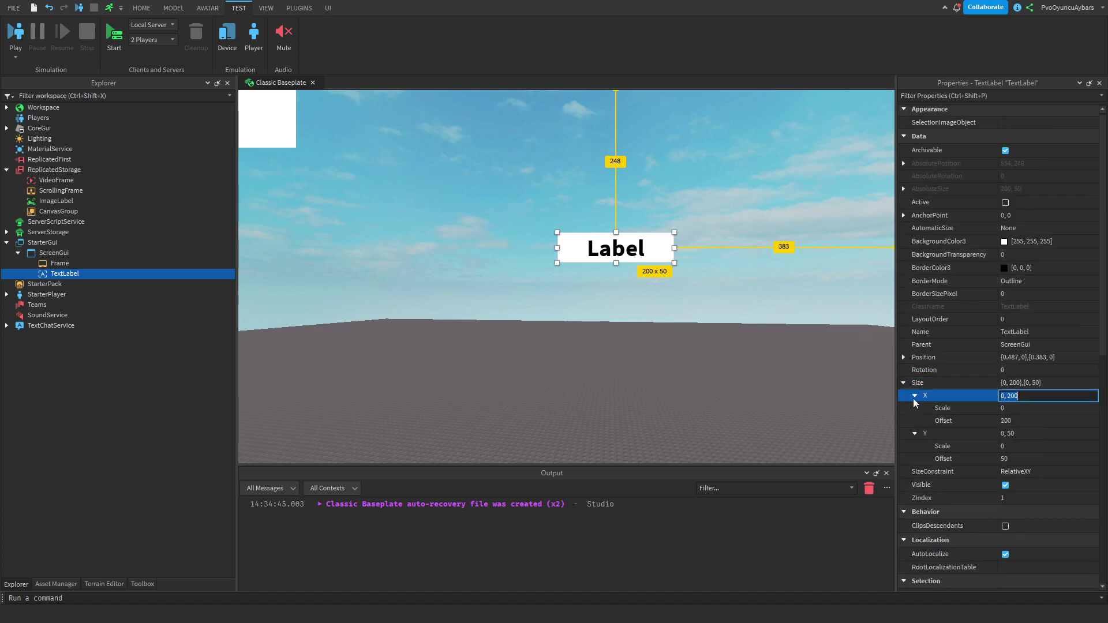
{"action": "left_click", "coordinate": [1024, 421]}
{"action": "type", "text": "0"}
{"action": "key", "text": "Tab"}
{"action": "key", "text": "Tab"}
{"action": "type", "text": "0"}
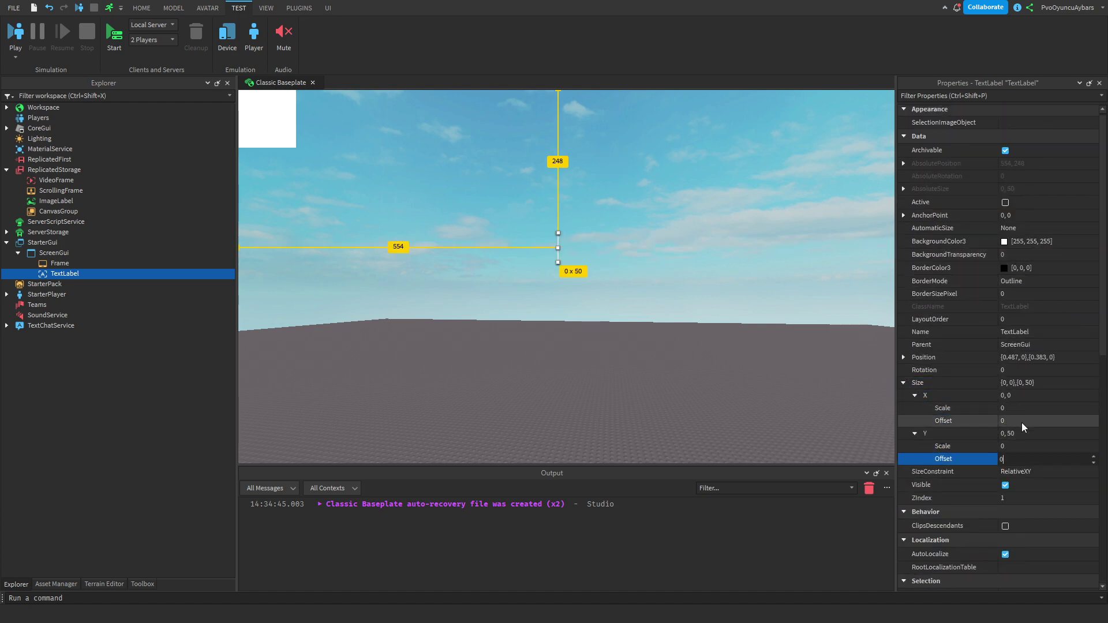
Set the text label's X size scale to 0.1
{"action": "left_click", "coordinate": [1017, 408]}
{"action": "type", "text": ".1"}
{"action": "key", "text": "Return"}
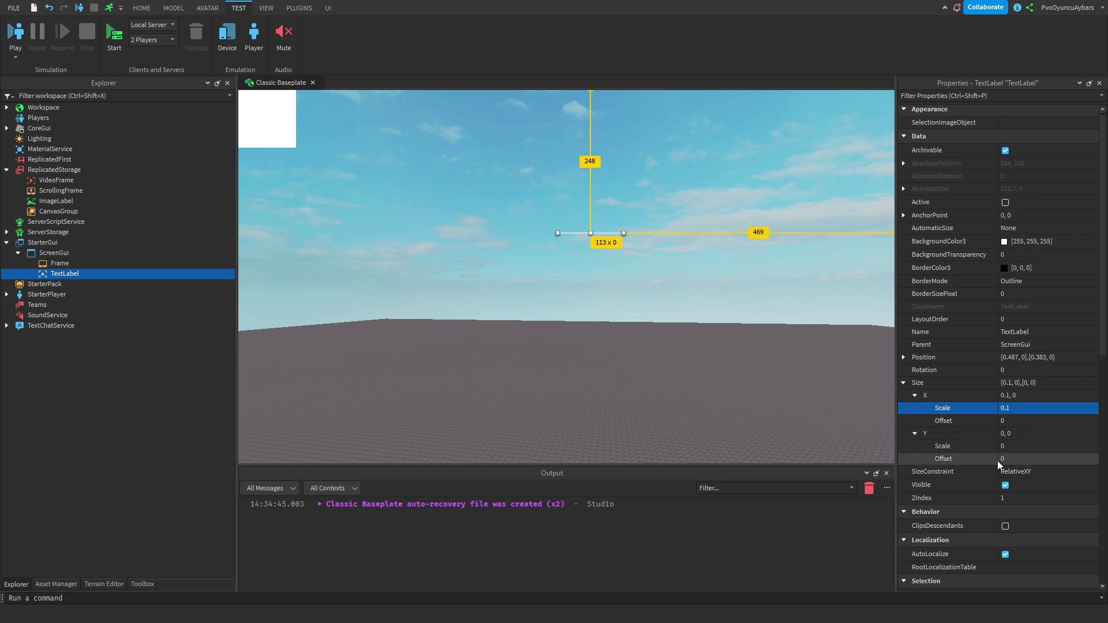
Set the text label's Y size scale to 0.1
{"action": "left_click", "coordinate": [1025, 449]}
{"action": "type", "text": ".1"}
{"action": "key", "text": "Return"}
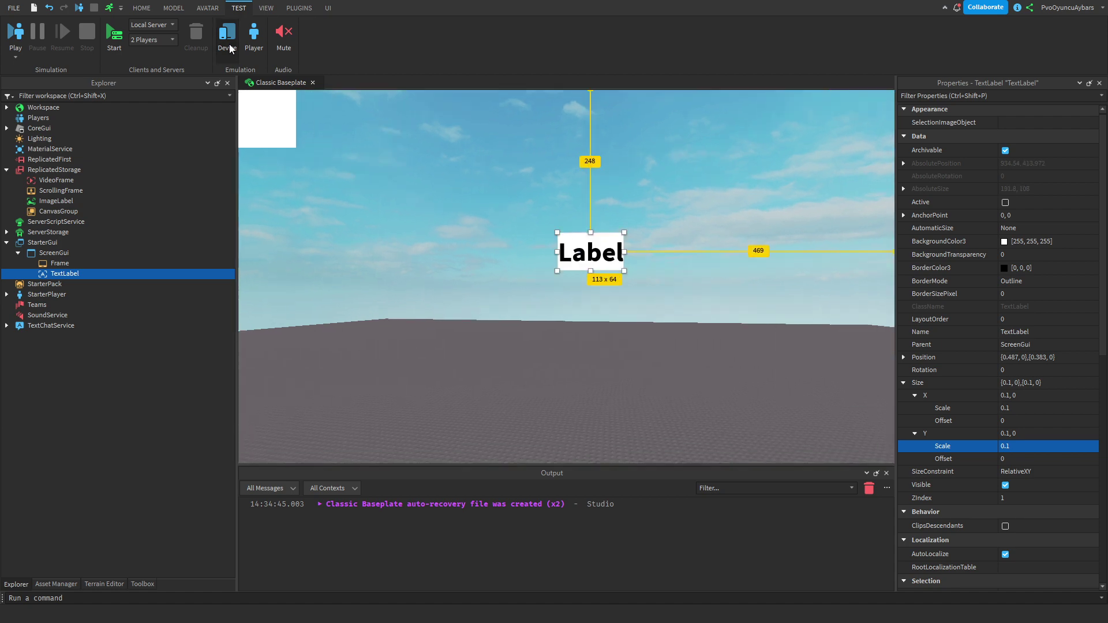
Move the text label to about 296 px from the screen's left edge and 172 px from its top edge
{"action": "left_click", "coordinate": [589, 165]}
{"action": "left_click", "coordinate": [155, 273]}
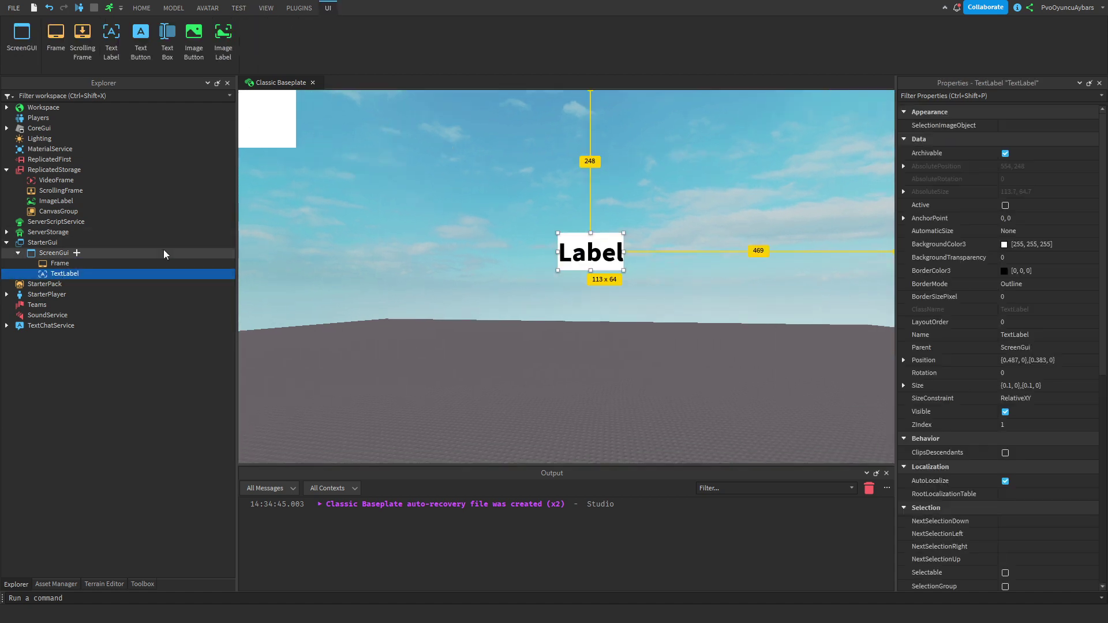
{"action": "scroll", "coordinate": [981, 310], "scroll_direction": "down", "scroll_amount": 10}
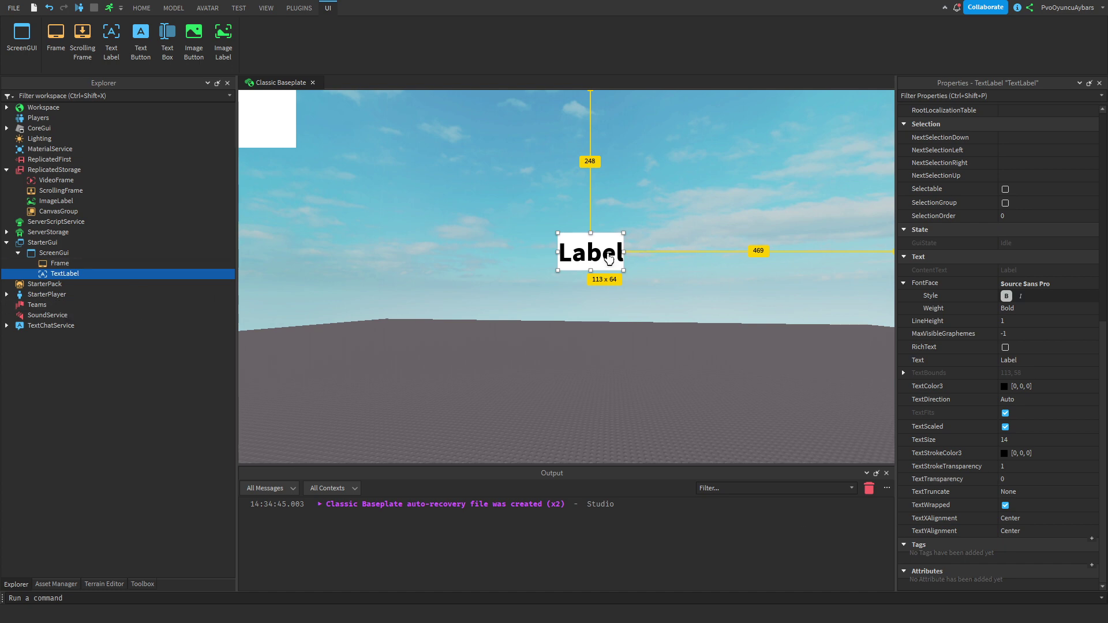
{"action": "left_click_drag", "start_coordinate": [595, 254], "coordinate": [446, 211]}
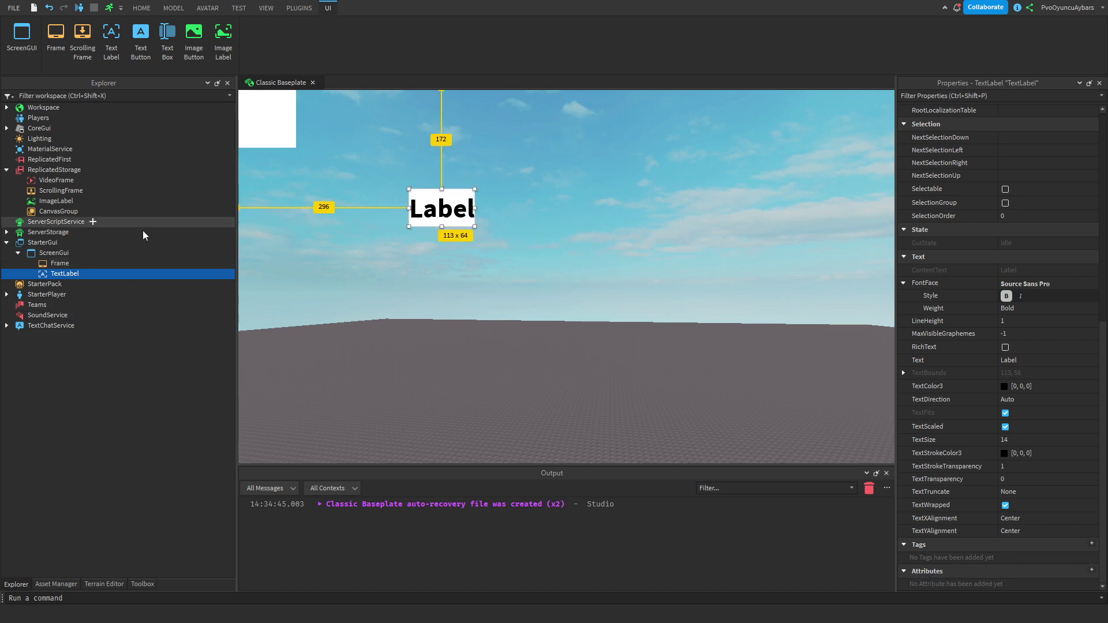
Move the ImageLabel from ReplicatedStorage into the ScreenGui and open its Image value for editing
{"action": "right_click", "coordinate": [52, 200]}
{"action": "left_click_drag", "start_coordinate": [50, 202], "coordinate": [55, 253]}
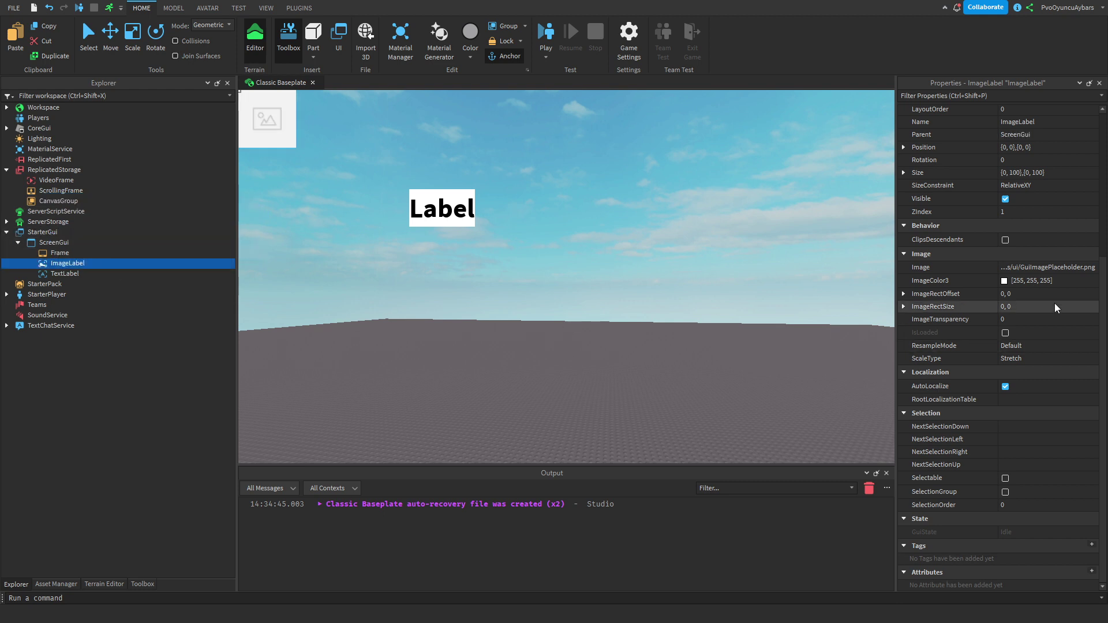
{"action": "left_click", "coordinate": [1013, 267]}
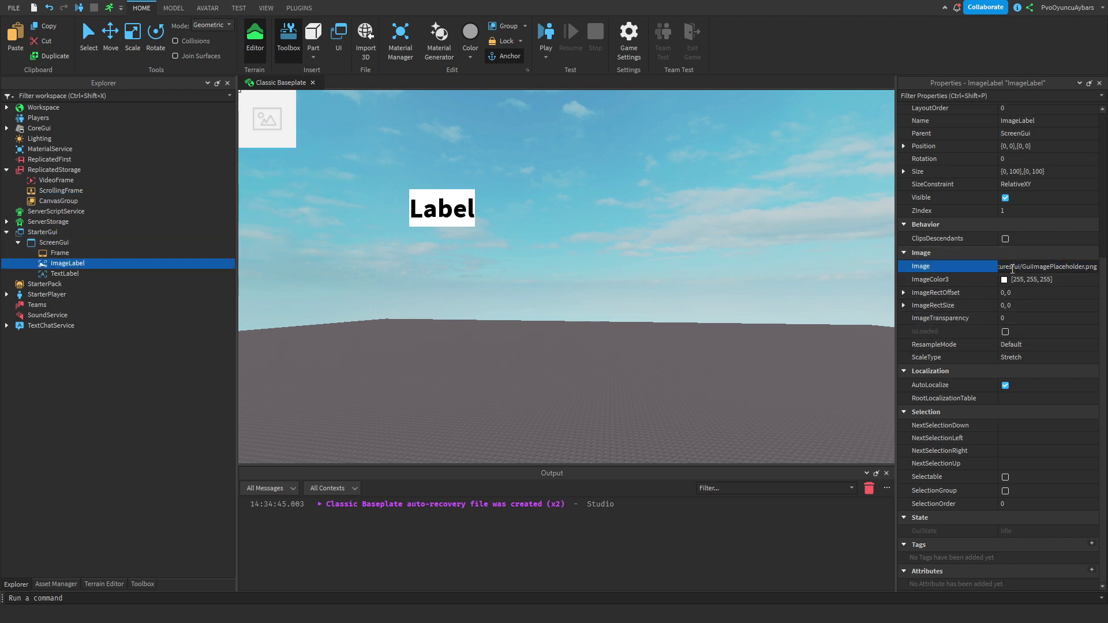
Search the Toolbox's Images category for "spunchbob"
{"action": "left_click", "coordinate": [141, 583]}
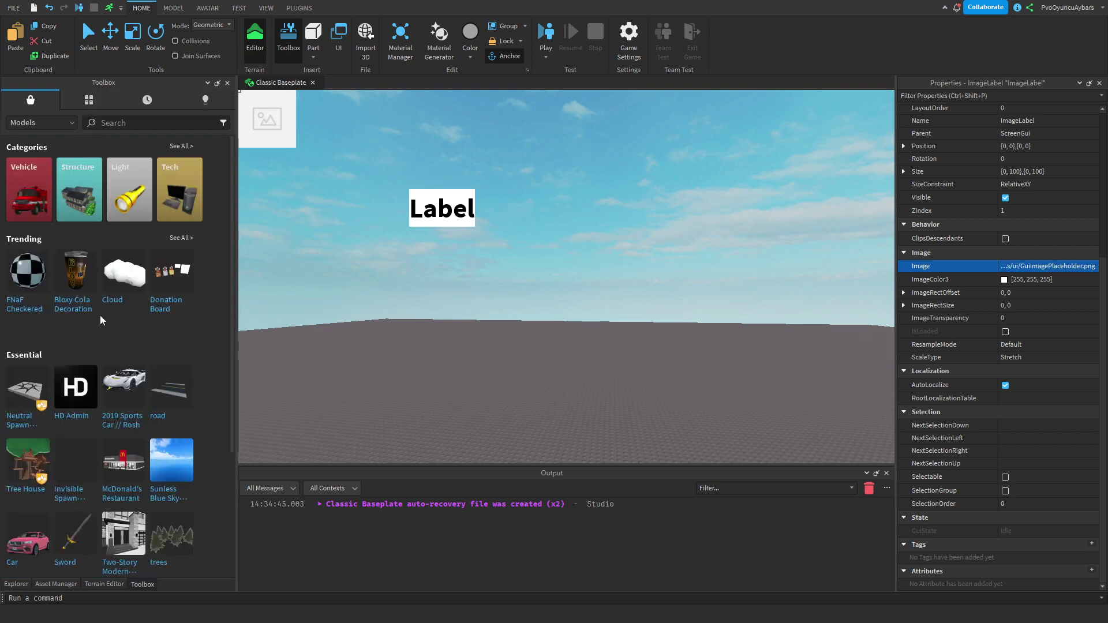
{"action": "left_click", "coordinate": [58, 122]}
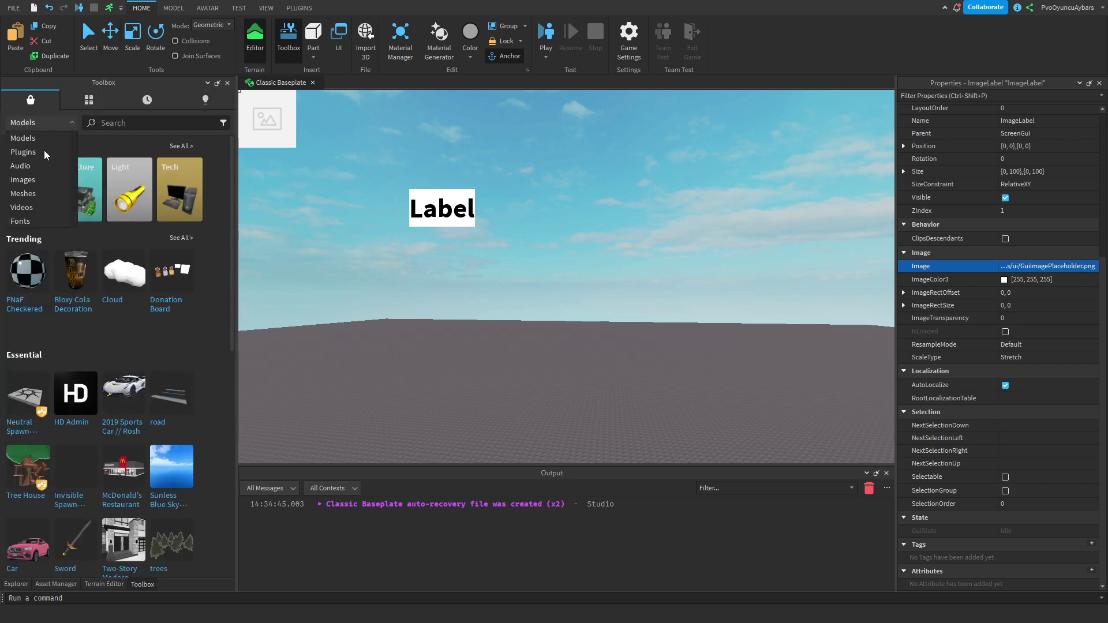
{"action": "left_click", "coordinate": [30, 180]}
{"action": "left_click", "coordinate": [125, 124]}
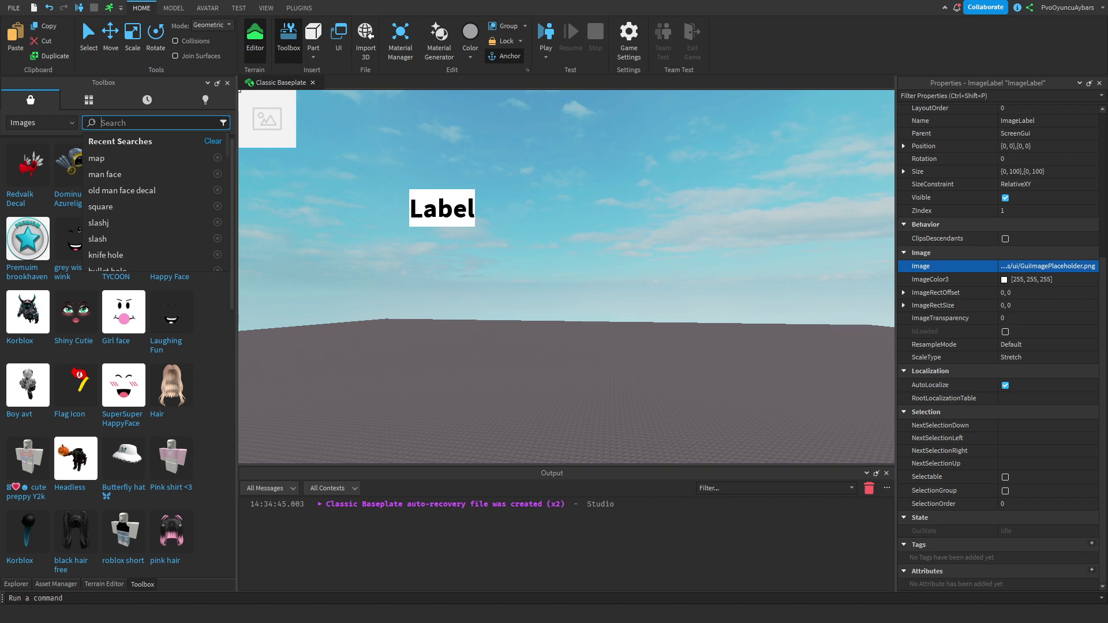
{"action": "left_click", "coordinate": [148, 123]}
{"action": "type", "text": "spunchbob"}
{"action": "key", "text": "Return"}
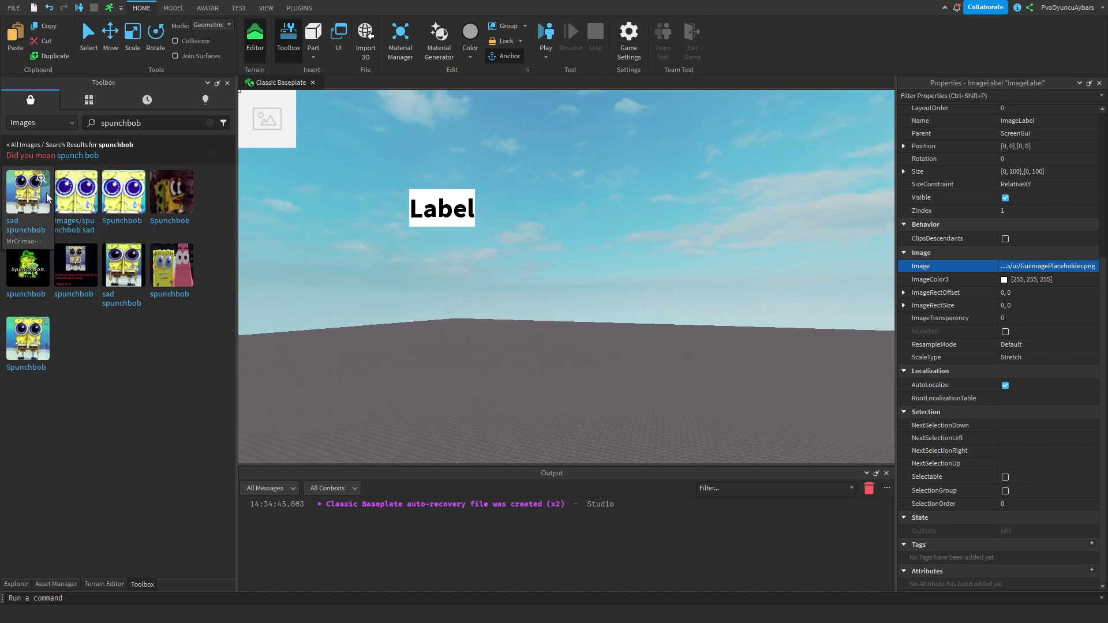
Insert the first "sad spunchbob" image and copy the Texture link of the Decal in Workspace
{"action": "left_click", "coordinate": [28, 193]}
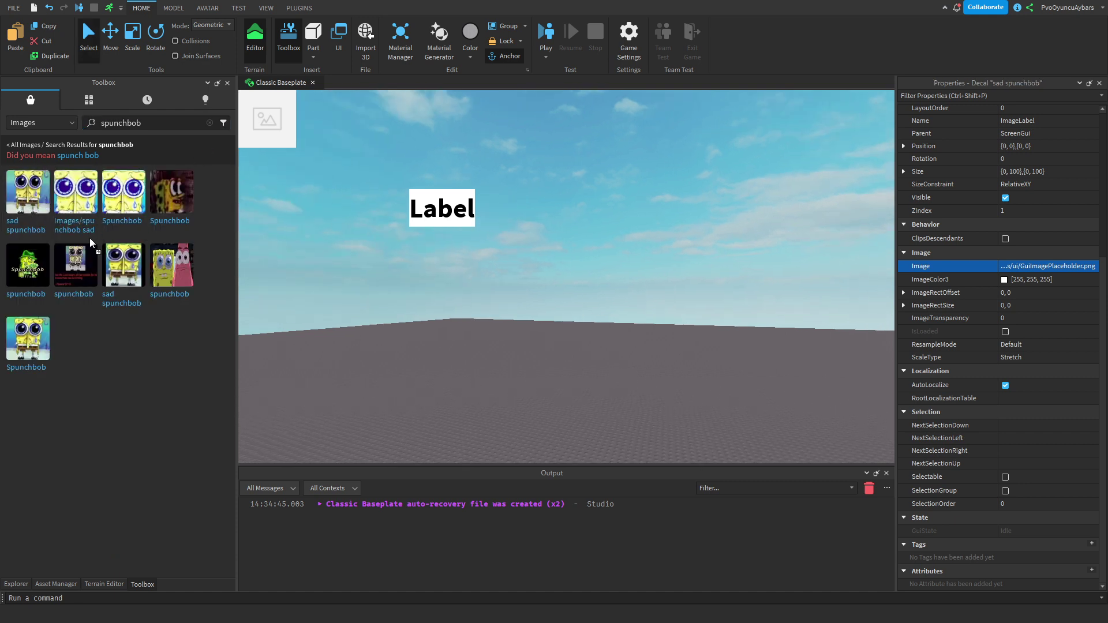
{"action": "left_click", "coordinate": [16, 583]}
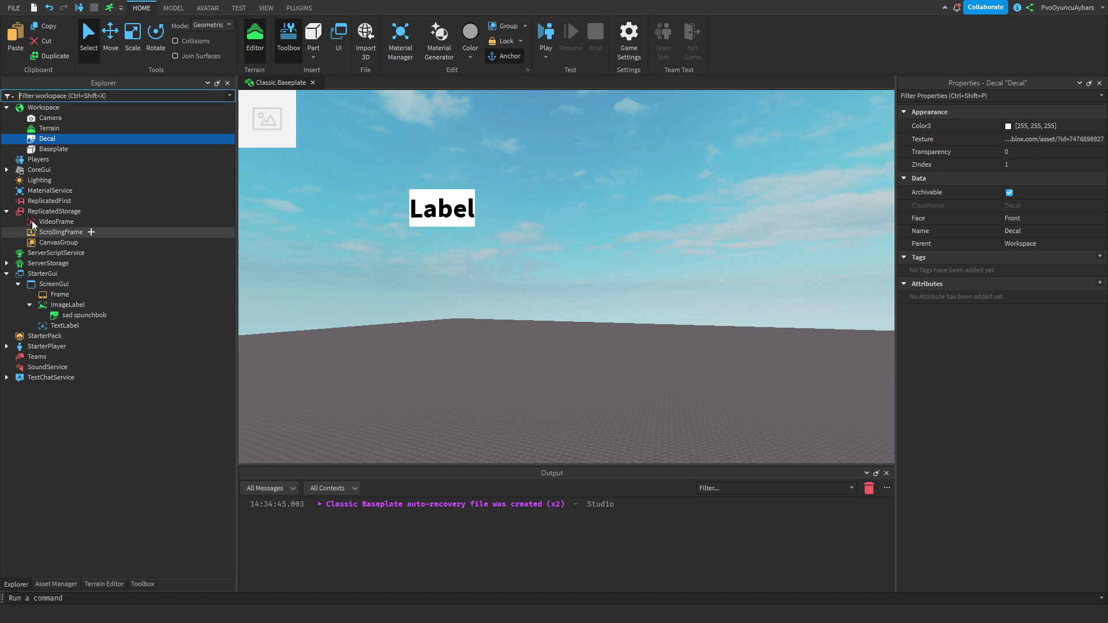
{"action": "left_click", "coordinate": [1049, 138]}
{"action": "key", "text": "ctrl+c"}
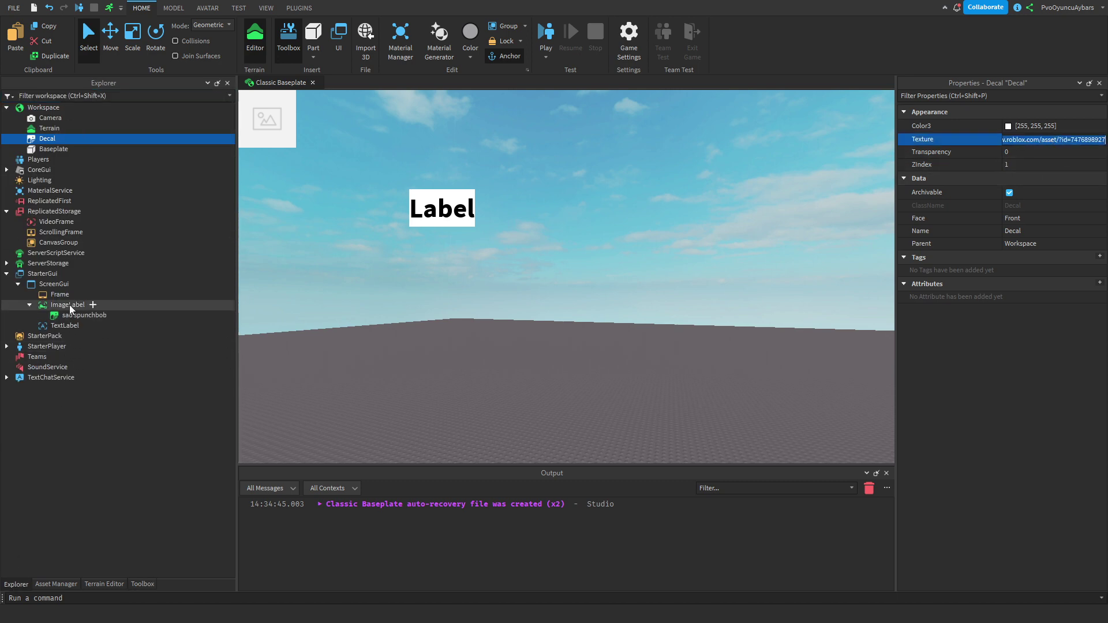
Paste the copied texture link as the ImageLabel's Image and move the ImageLabel below the text label
{"action": "left_click", "coordinate": [67, 305]}
{"action": "left_click", "coordinate": [1060, 481]}
{"action": "key", "text": "ctrl+v"}
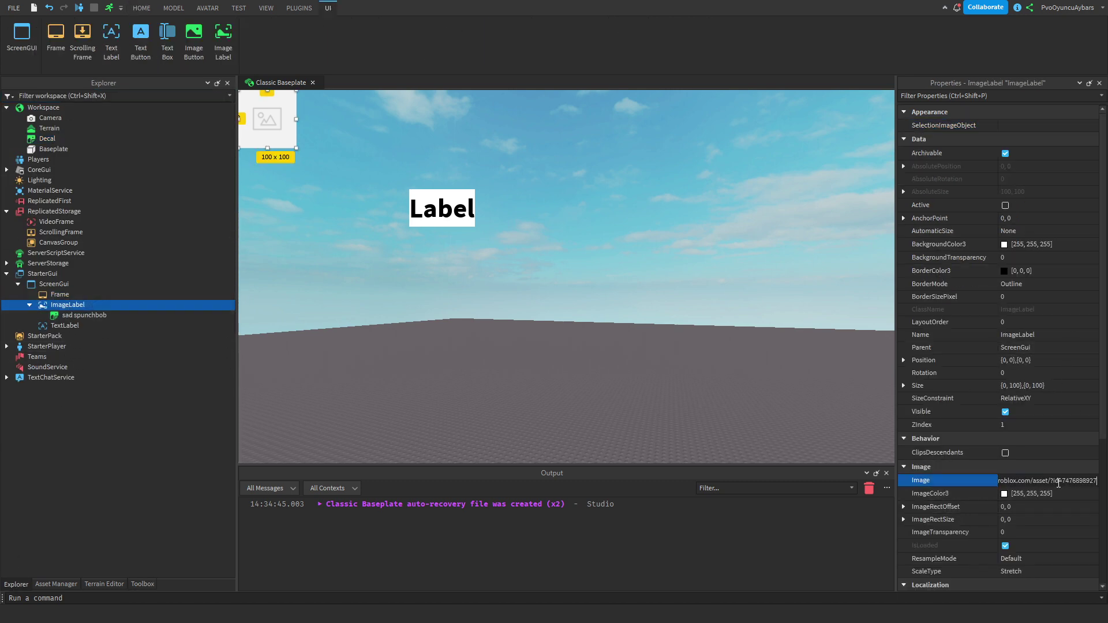
{"action": "key", "text": "Return"}
{"action": "left_click_drag", "start_coordinate": [283, 107], "coordinate": [495, 270]}
Delete the white Frame and the "sad spunchbob" decal nested under the ImageLabel
{"action": "left_click", "coordinate": [288, 136]}
{"action": "key", "text": "Delete"}
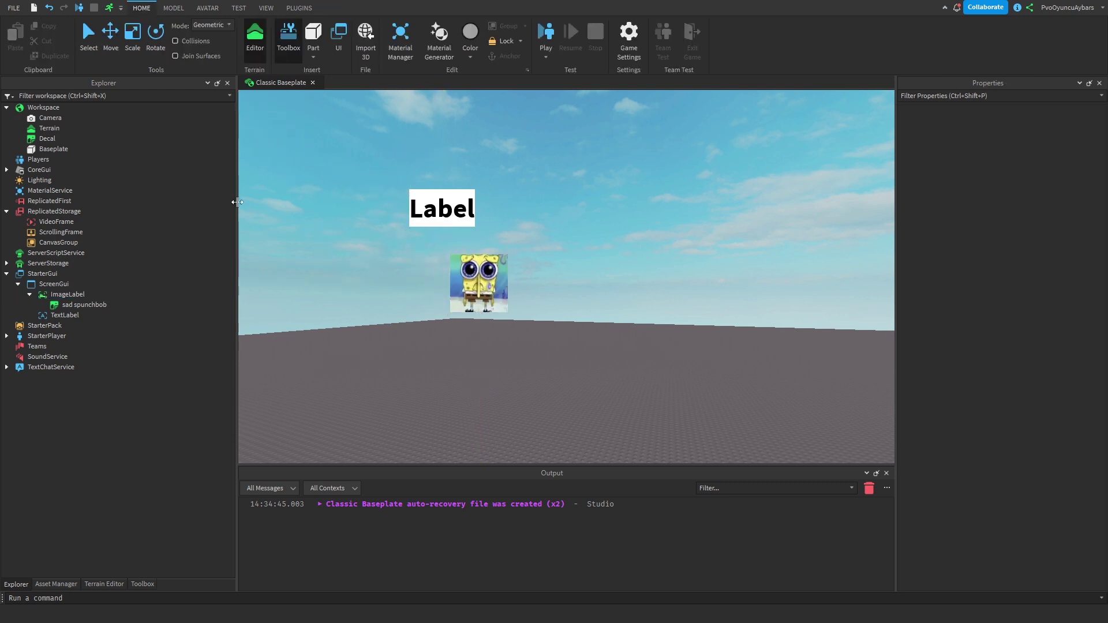
{"action": "left_click", "coordinate": [63, 304]}
{"action": "key", "text": "Delete"}
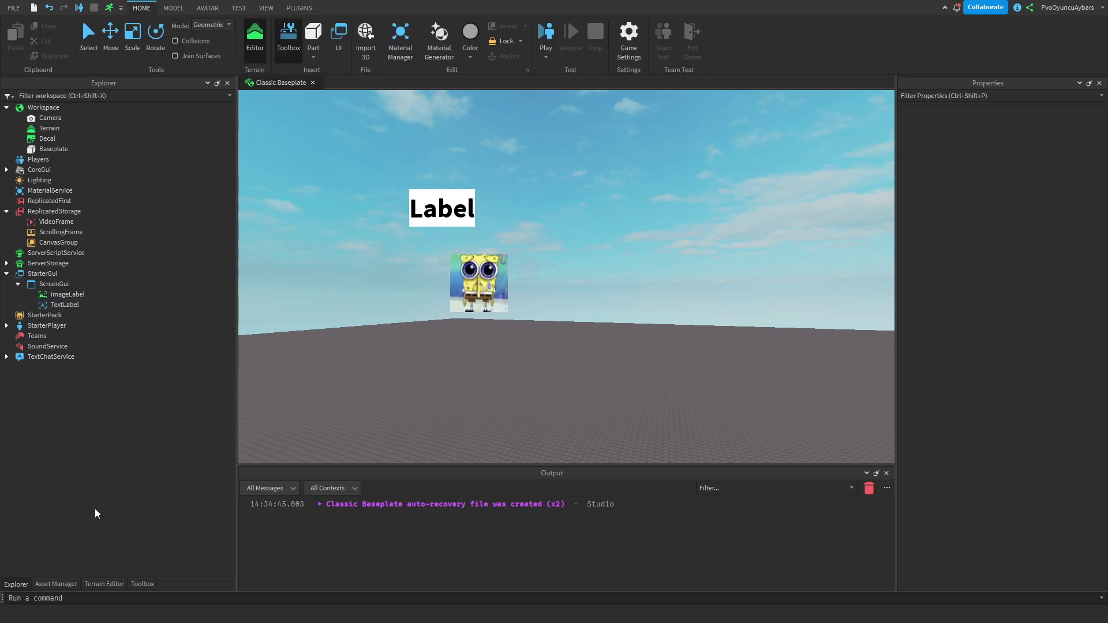
View the Asset Manager and return to the Explorer
{"action": "left_click", "coordinate": [57, 584]}
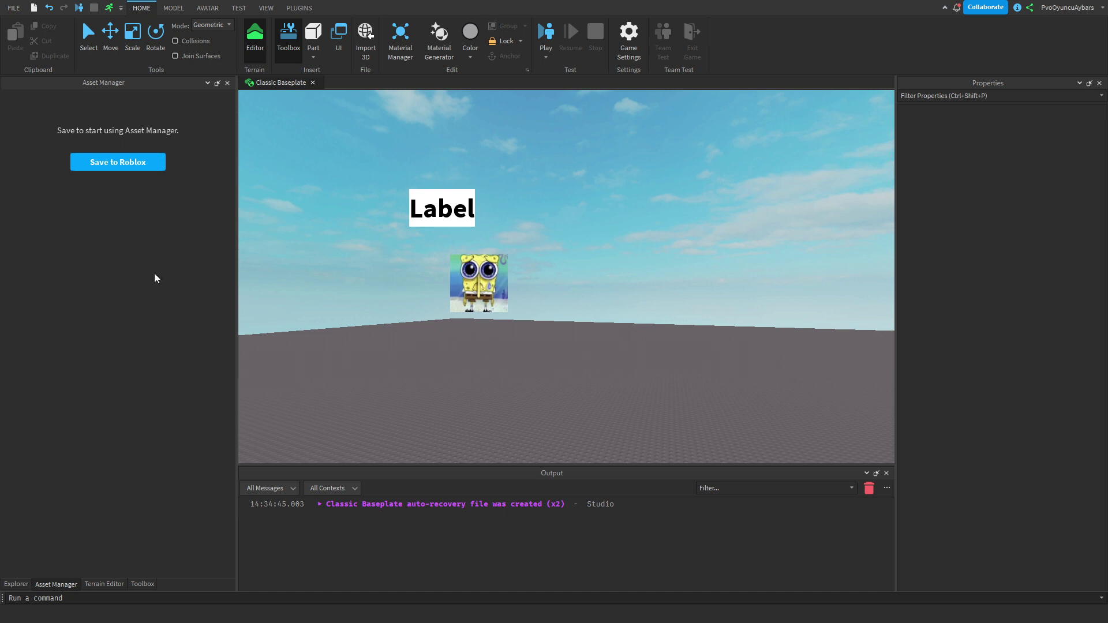
{"action": "left_click", "coordinate": [16, 584]}
{"action": "left_click", "coordinate": [56, 584]}
{"action": "left_click", "coordinate": [16, 584]}
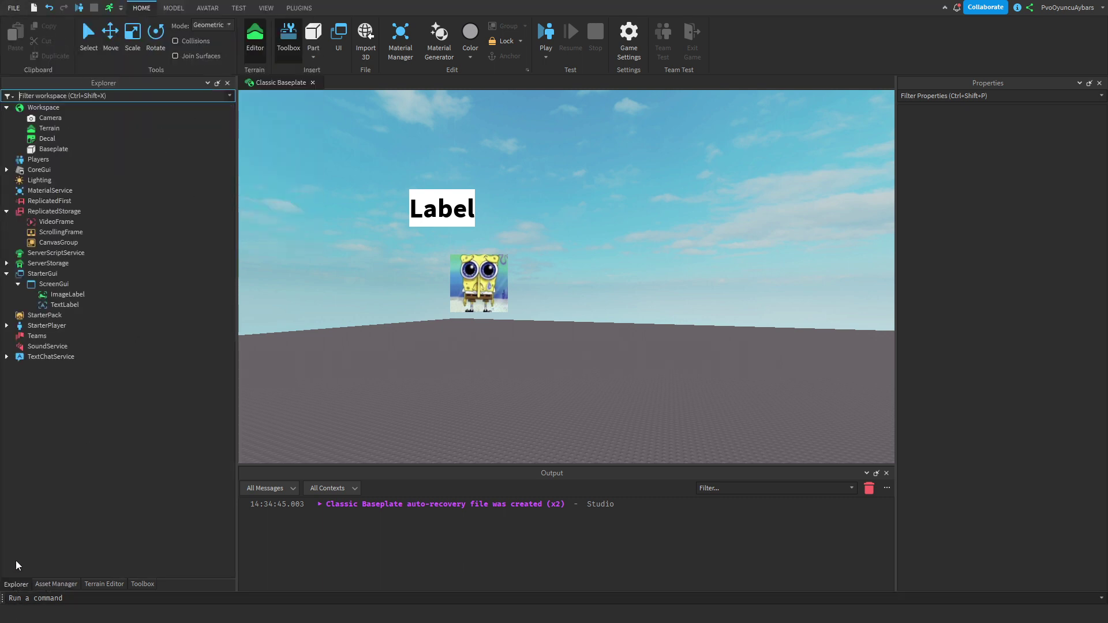
Move the ScrollingFrame from ReplicatedStorage into the ScreenGui
{"action": "left_click", "coordinate": [44, 231]}
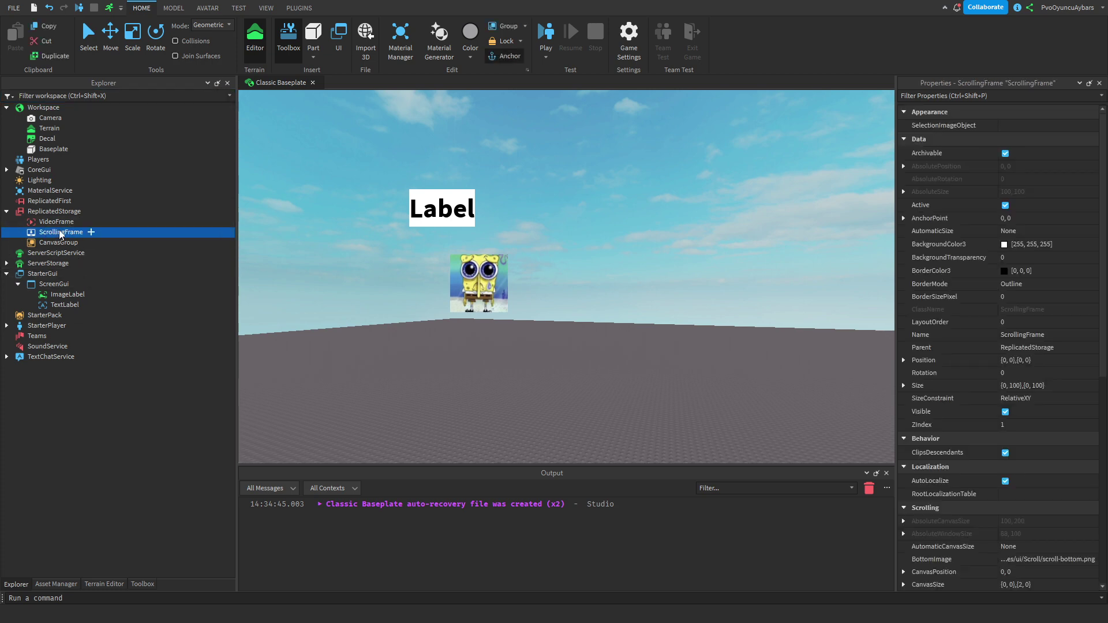
{"action": "left_click_drag", "start_coordinate": [60, 233], "coordinate": [88, 286]}
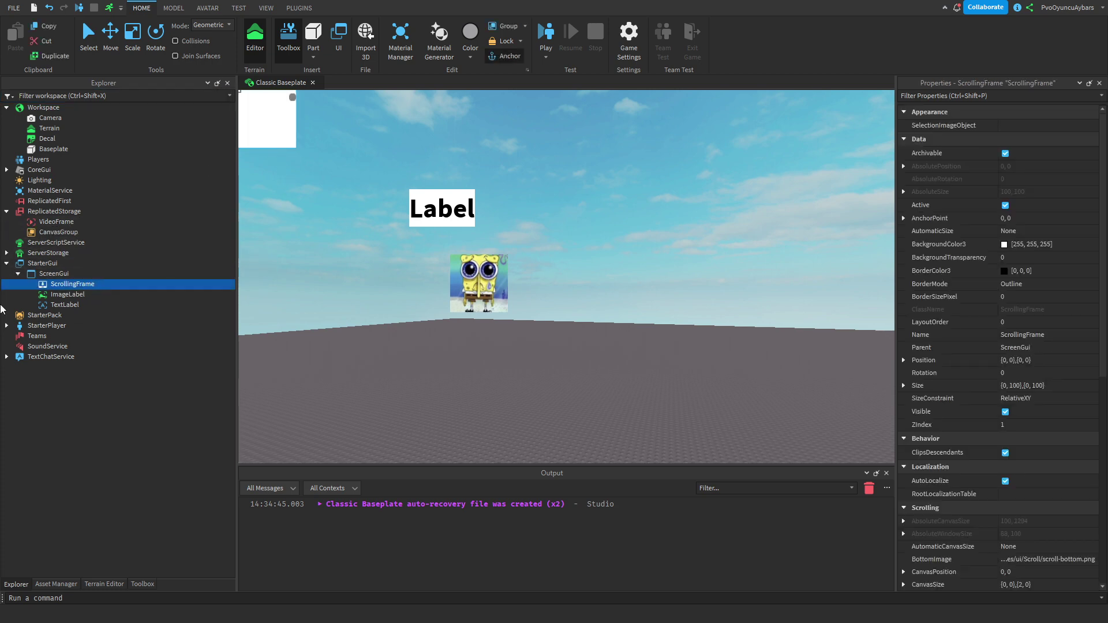
{"action": "left_click", "coordinate": [63, 295]}
{"action": "left_click", "coordinate": [53, 274]}
{"action": "left_click", "coordinate": [60, 295]}
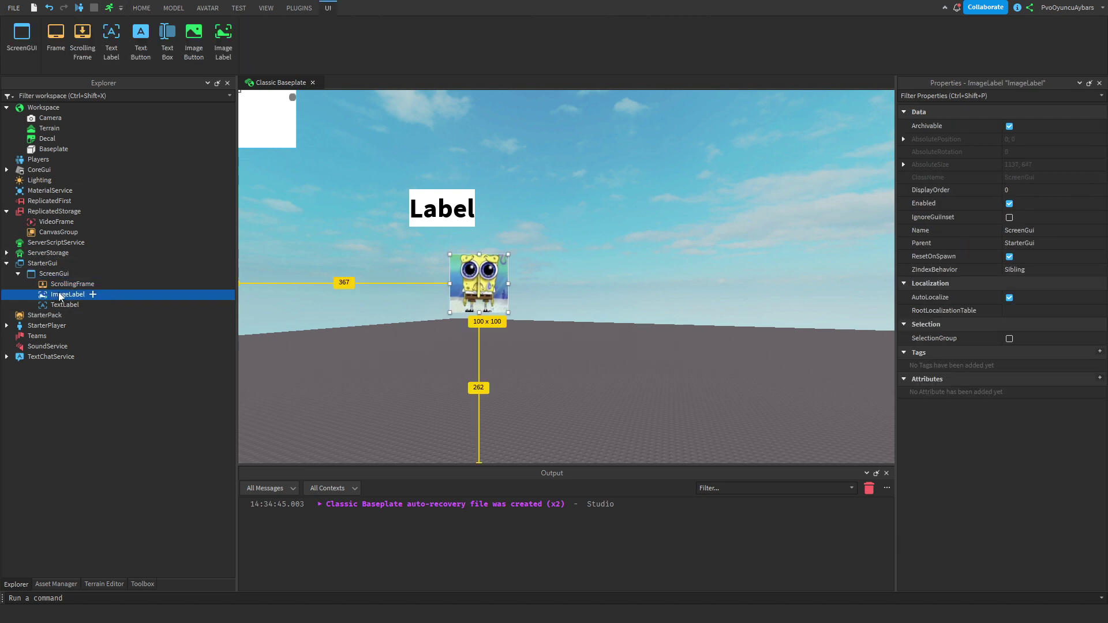
Enlarge the ScrollingFrame to about 470 x 275 px and place it near the screen's right edge, about 172 px from the top
{"action": "left_click", "coordinate": [72, 283]}
{"action": "left_click_drag", "start_coordinate": [237, 202], "coordinate": [214, 233]}
{"action": "left_click", "coordinate": [456, 221]}
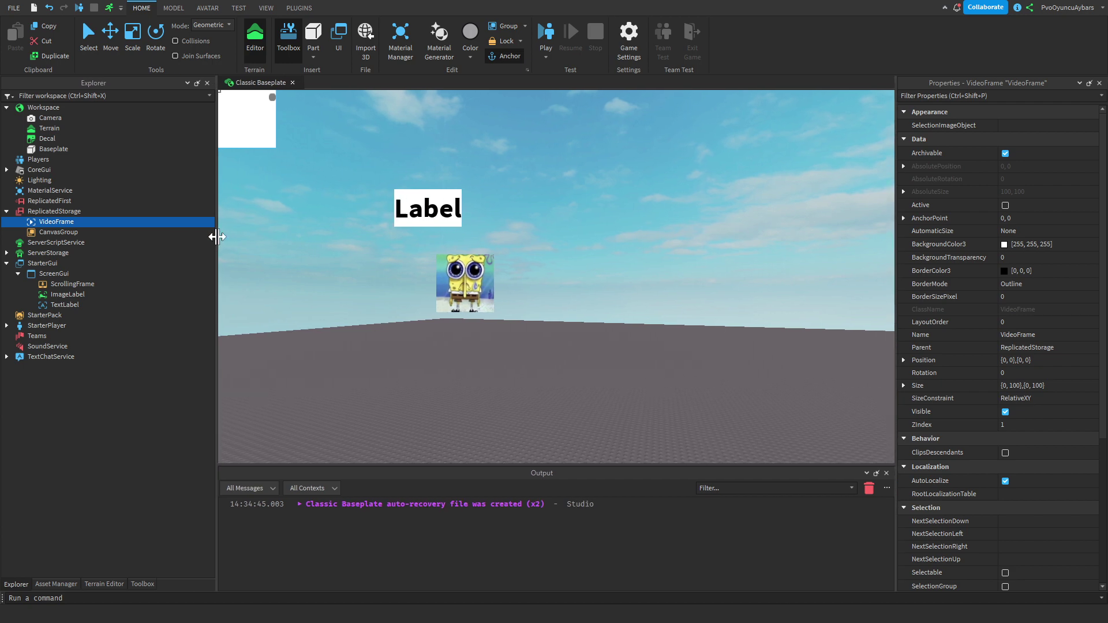
{"action": "left_click", "coordinate": [46, 295]}
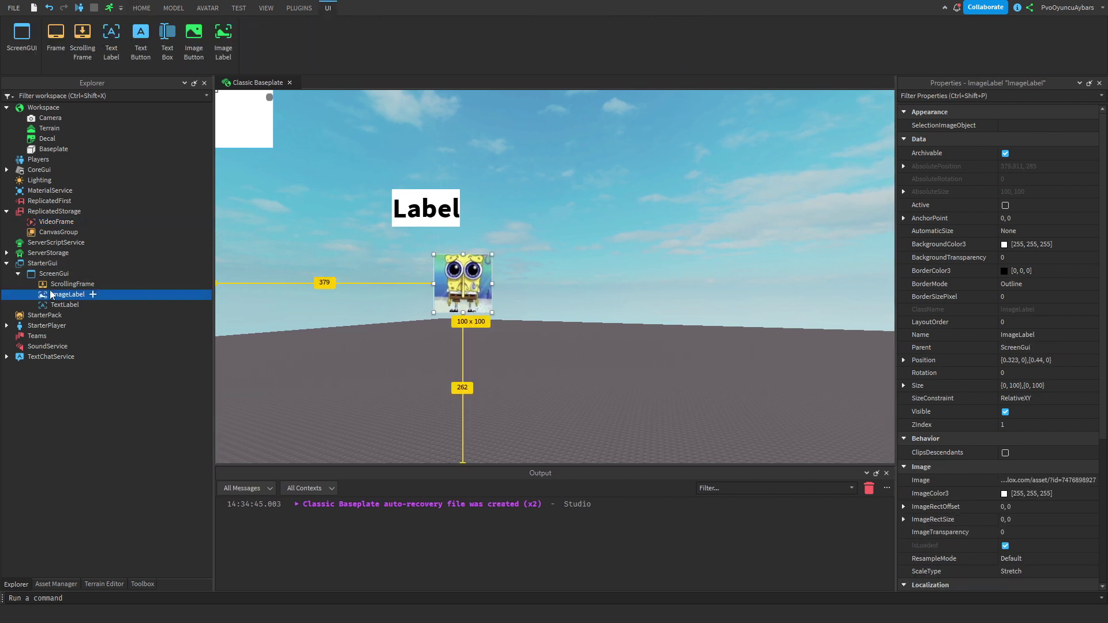
{"action": "left_click", "coordinate": [82, 285]}
{"action": "left_click_drag", "start_coordinate": [249, 135], "coordinate": [885, 348]}
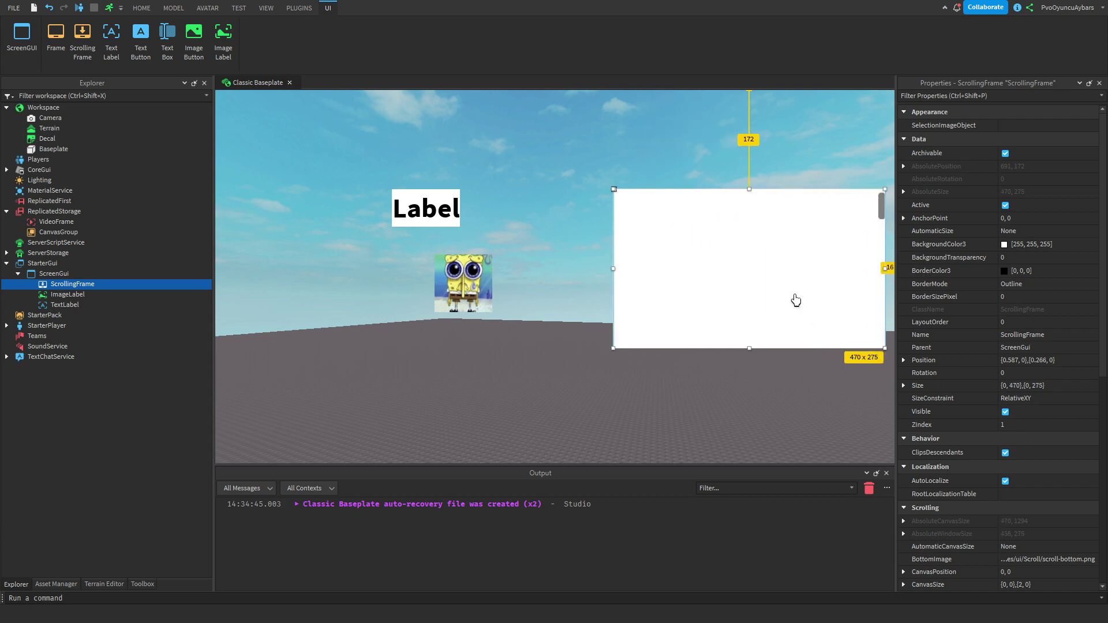
Nest the ImageLabel inside the ScrollingFrame and scroll the frame's contents to test it
{"action": "left_click", "coordinate": [462, 298]}
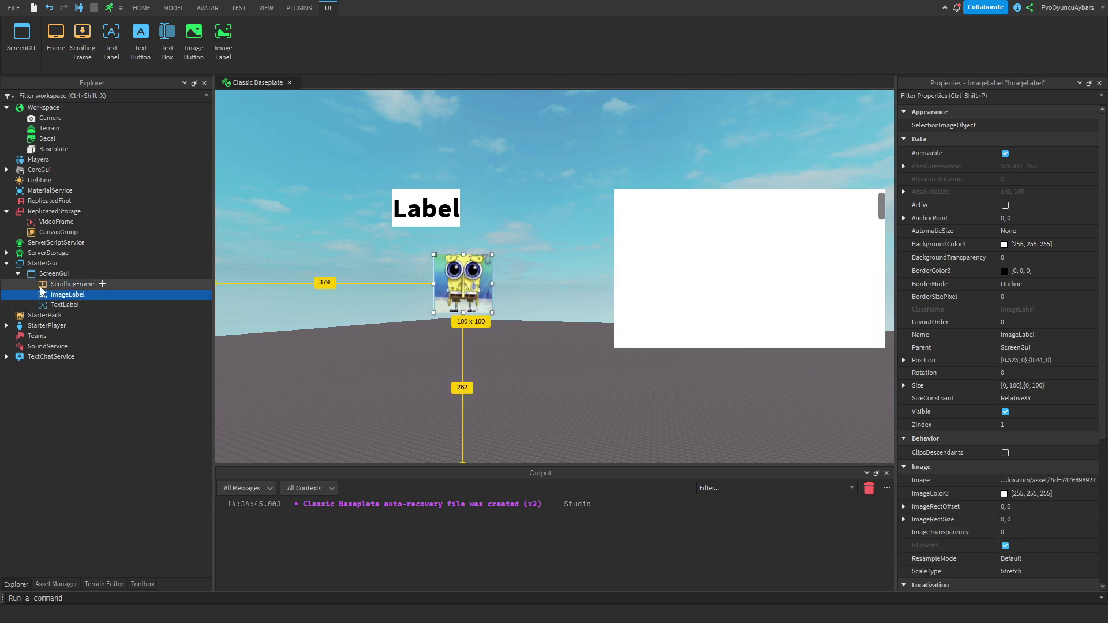
{"action": "left_click", "coordinate": [58, 284]}
{"action": "left_click_drag", "start_coordinate": [61, 294], "coordinate": [59, 284]}
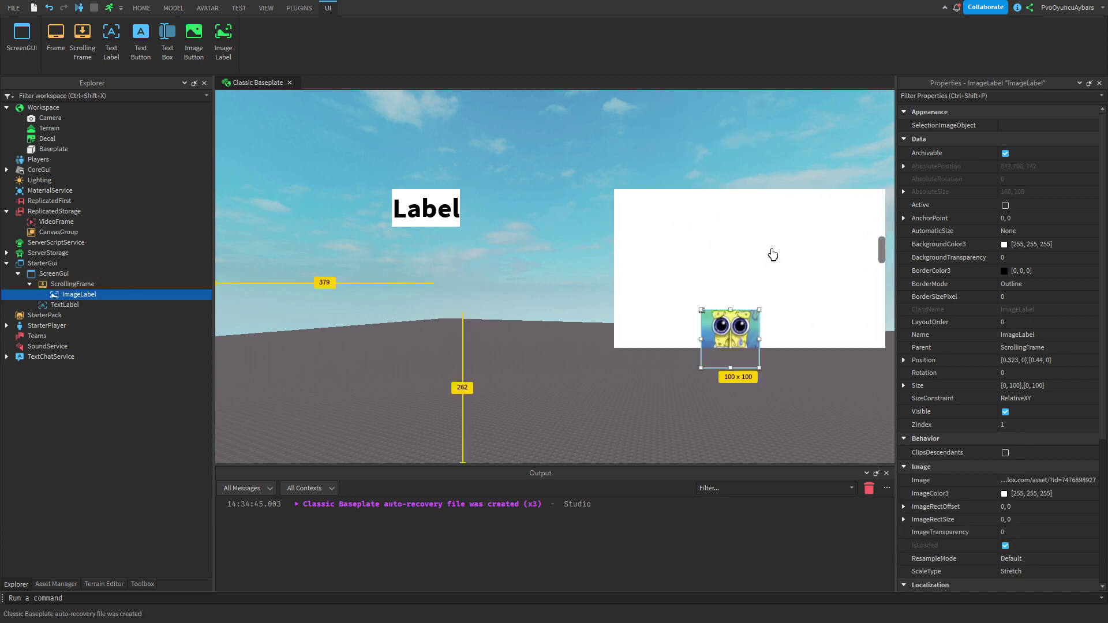
{"action": "scroll", "coordinate": [767, 271], "scroll_direction": "down", "scroll_amount": 3}
{"action": "left_click", "coordinate": [791, 255]}
{"action": "scroll", "coordinate": [795, 257], "scroll_direction": "up", "scroll_amount": 3}
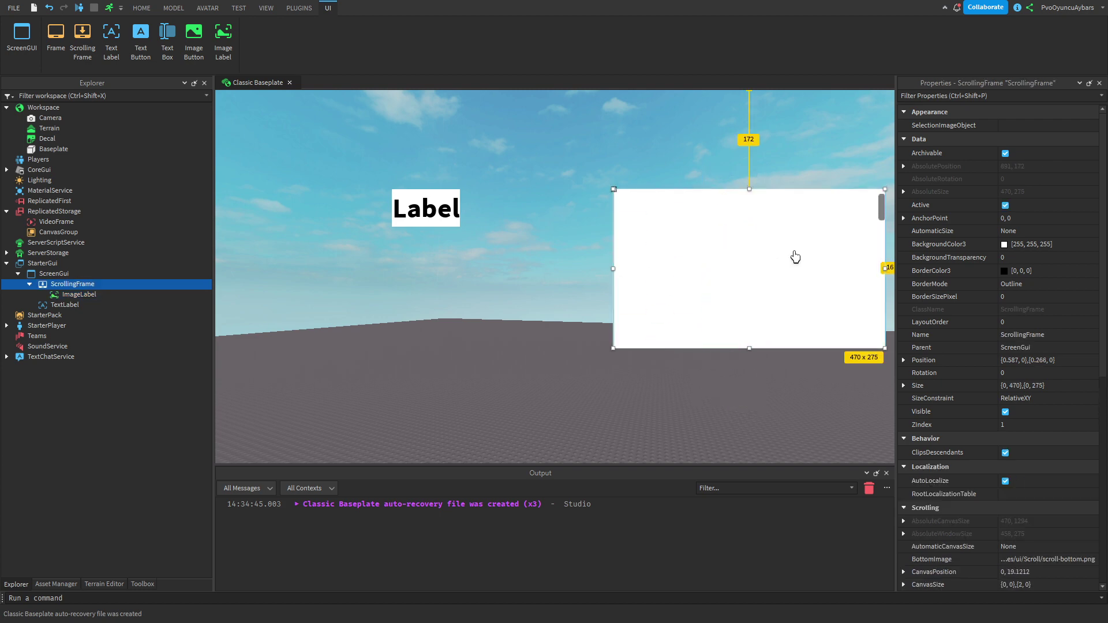
{"action": "scroll", "coordinate": [806, 267], "scroll_direction": "up", "scroll_amount": 2}
{"action": "scroll", "coordinate": [1022, 380], "scroll_direction": "down", "scroll_amount": 5}
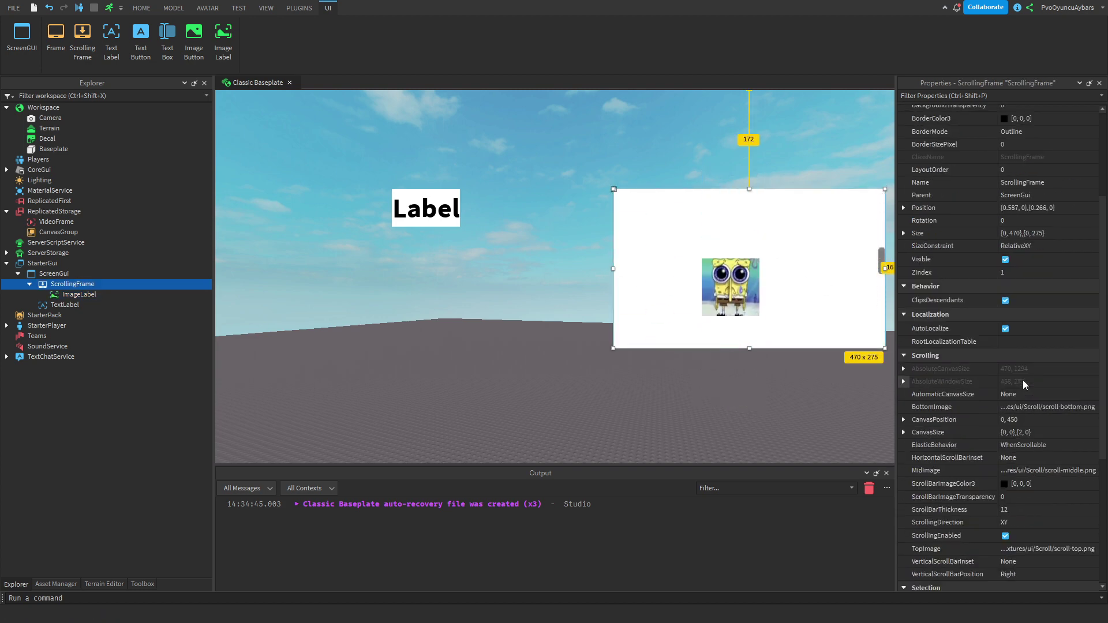
Try ScrollingDirection X on the ScrollingFrame, restore it to XY, and test scrolling its contents
{"action": "left_click", "coordinate": [1018, 370]}
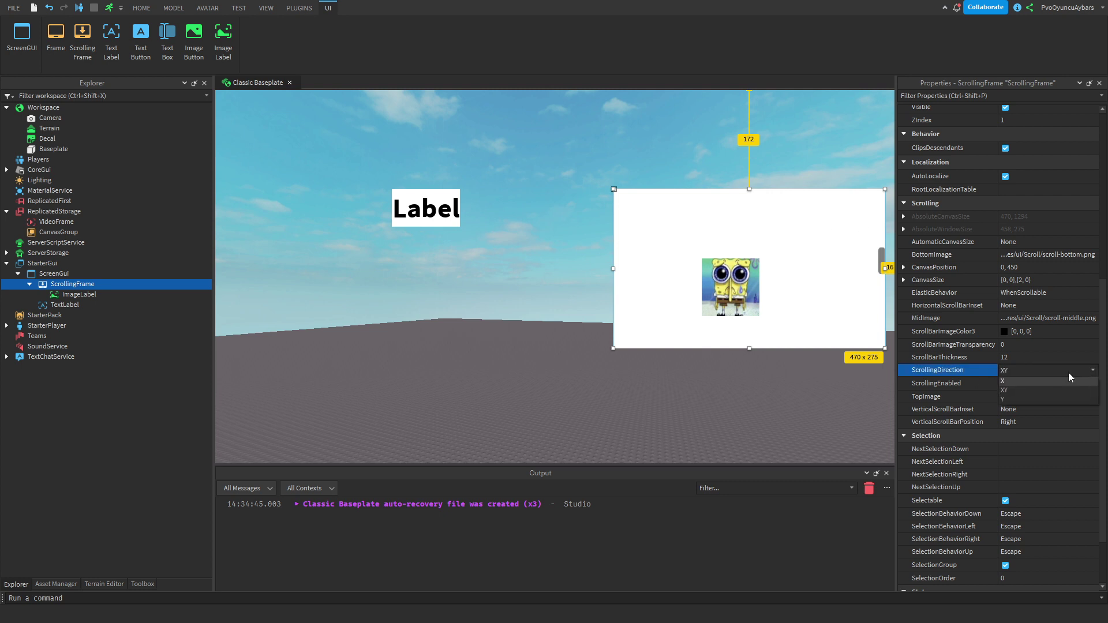
{"action": "left_click", "coordinate": [1010, 381]}
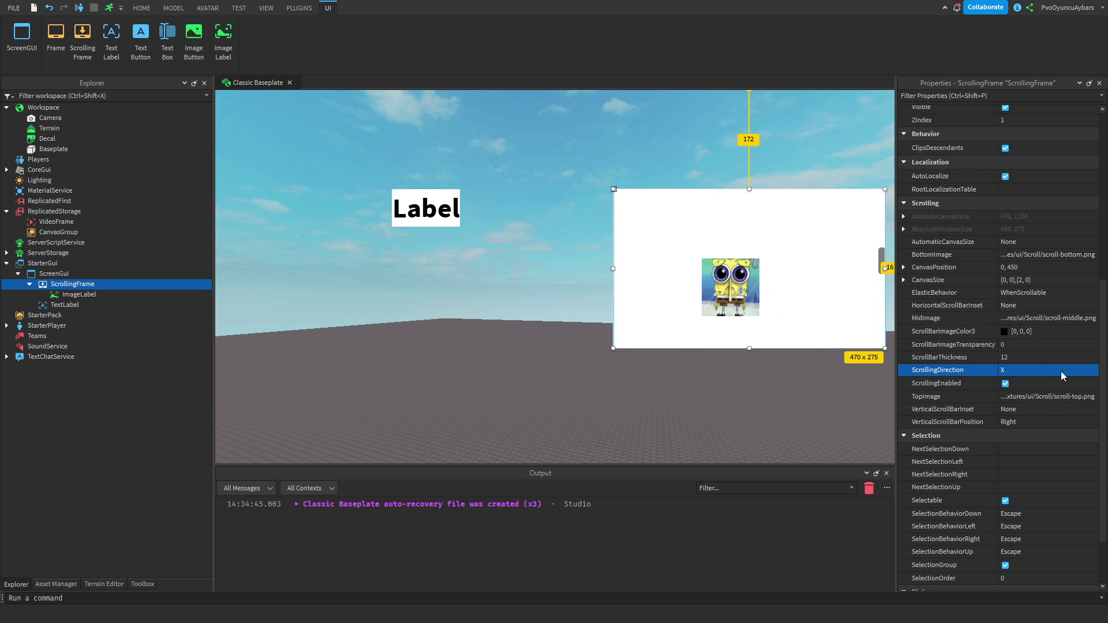
{"action": "left_click", "coordinate": [1044, 375]}
{"action": "left_click", "coordinate": [1020, 393]}
{"action": "scroll", "coordinate": [760, 288], "scroll_direction": "down", "scroll_amount": 3}
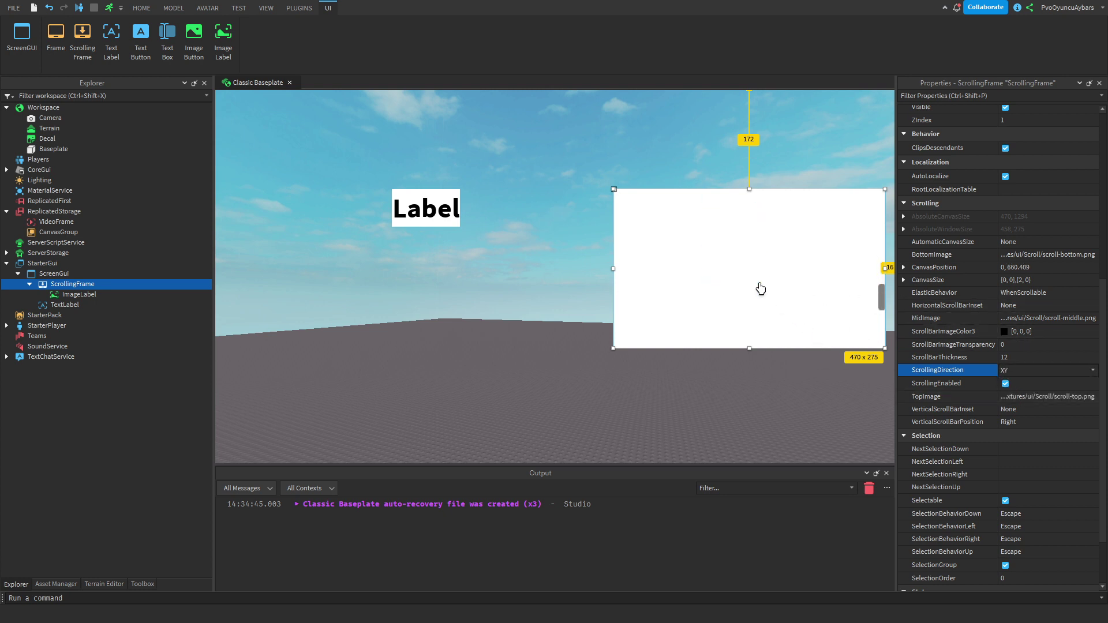
{"action": "scroll", "coordinate": [824, 324], "scroll_direction": "up", "scroll_amount": 3}
{"action": "scroll", "coordinate": [877, 283], "scroll_direction": "down", "scroll_amount": 2}
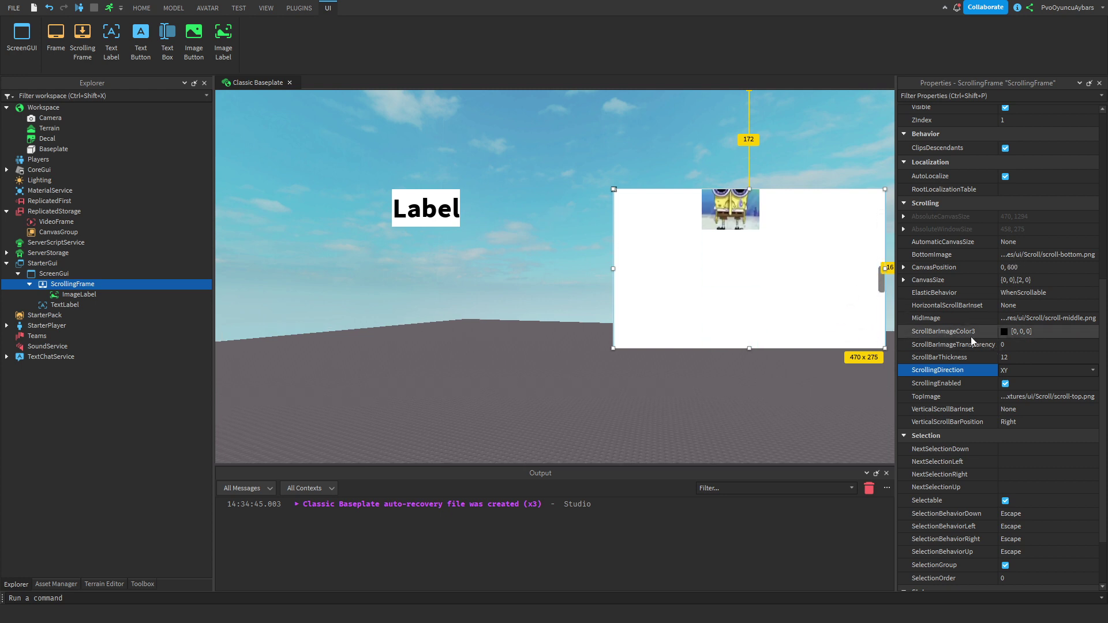
Set the ScrollingFrame's ScrollBarThickness to 20
{"action": "left_click", "coordinate": [1033, 359]}
{"action": "type", "text": "20"}
{"action": "key", "text": "Return"}
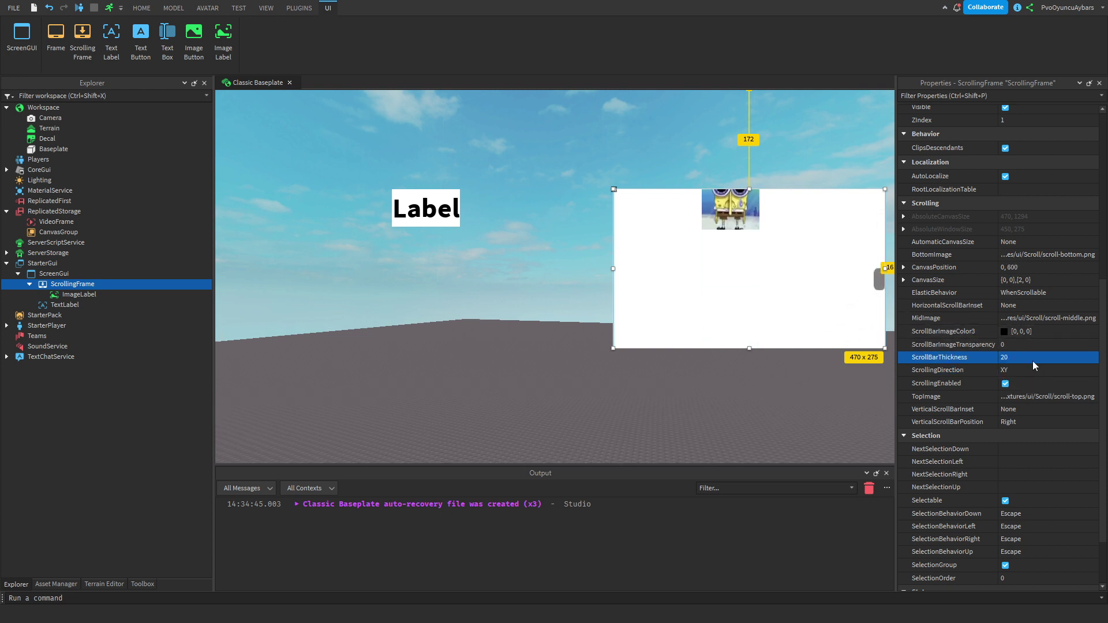
Set the ScrollingFrame's ScrollBarThickness to 0 and test scrolling its contents
{"action": "left_click", "coordinate": [1033, 361]}
{"action": "type", "text": "0"}
{"action": "key", "text": "Return"}
{"action": "scroll", "coordinate": [797, 288], "scroll_direction": "up", "scroll_amount": 5}
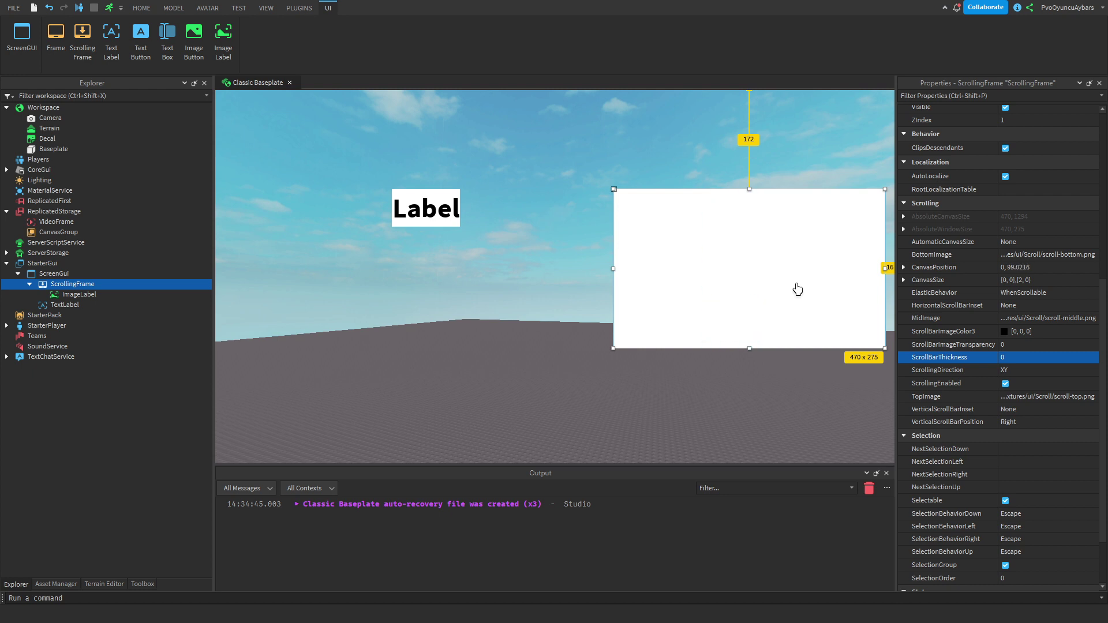
{"action": "scroll", "coordinate": [792, 290], "scroll_direction": "down", "scroll_amount": 6}
{"action": "scroll", "coordinate": [785, 302], "scroll_direction": "up", "scroll_amount": 4}
{"action": "scroll", "coordinate": [762, 301], "scroll_direction": "down", "scroll_amount": 2}
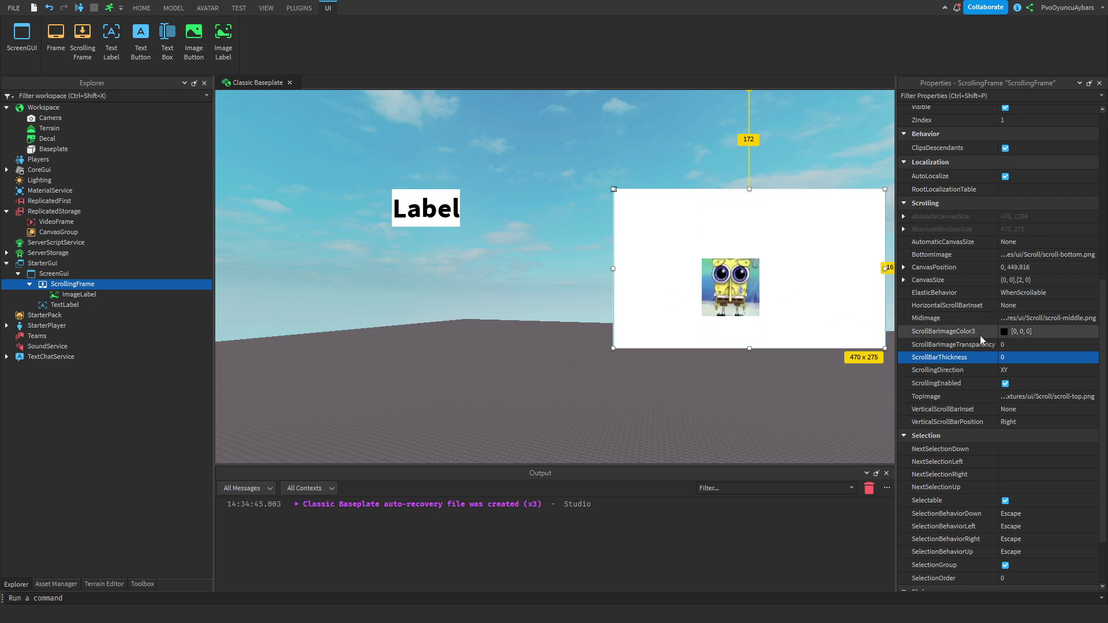
{"action": "left_click", "coordinate": [1020, 318]}
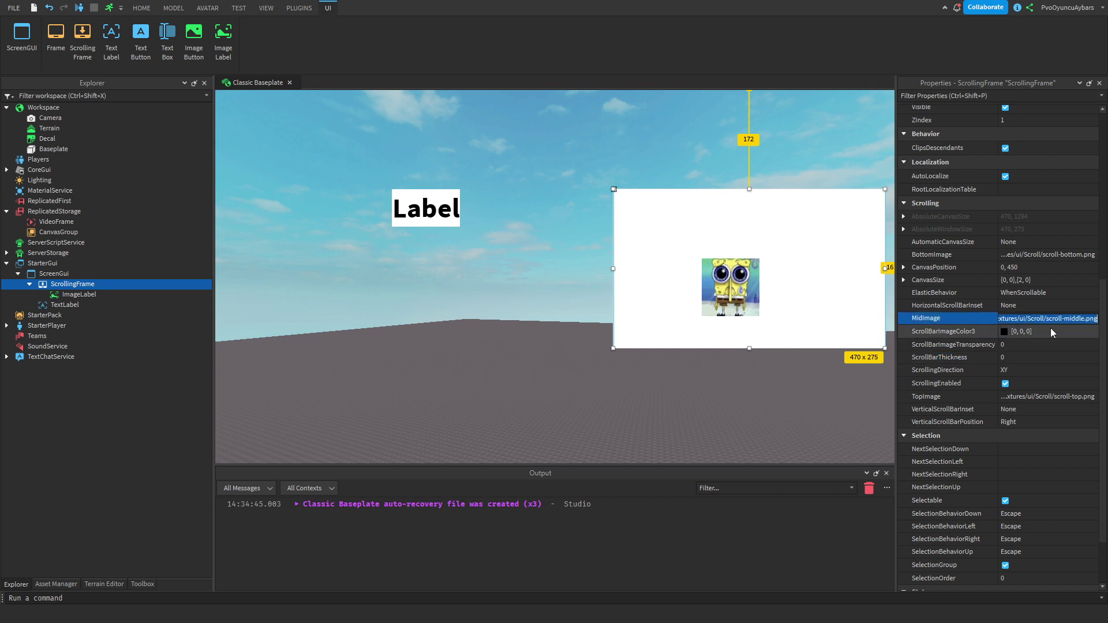
{"action": "key", "text": "ctrl+v"}
{"action": "key", "text": "Return"}
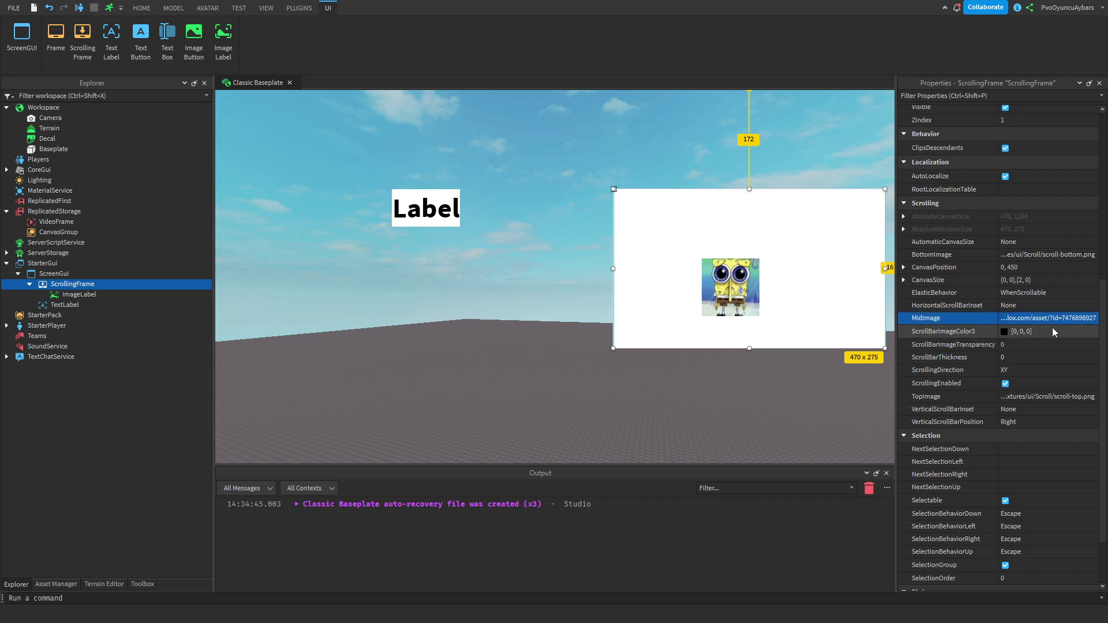
{"action": "left_click", "coordinate": [1027, 358]}
{"action": "type", "text": "10"}
{"action": "key", "text": "Return"}
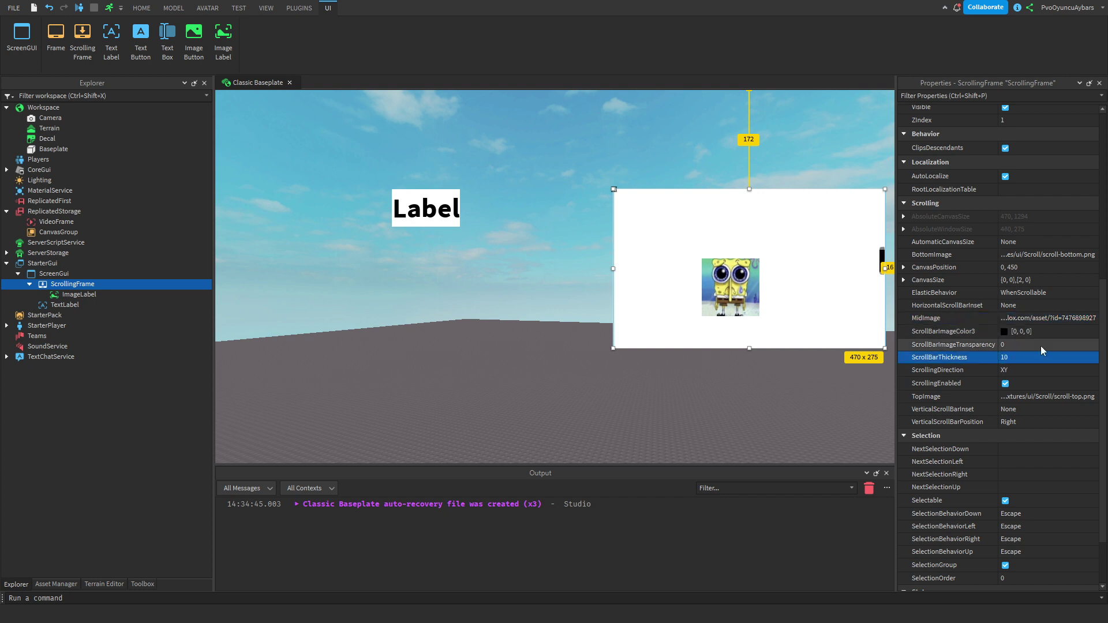
Set the ScrollingFrame's ScrollBarImageColor3 to white (255, 255, 255)
{"action": "left_click", "coordinate": [1003, 331]}
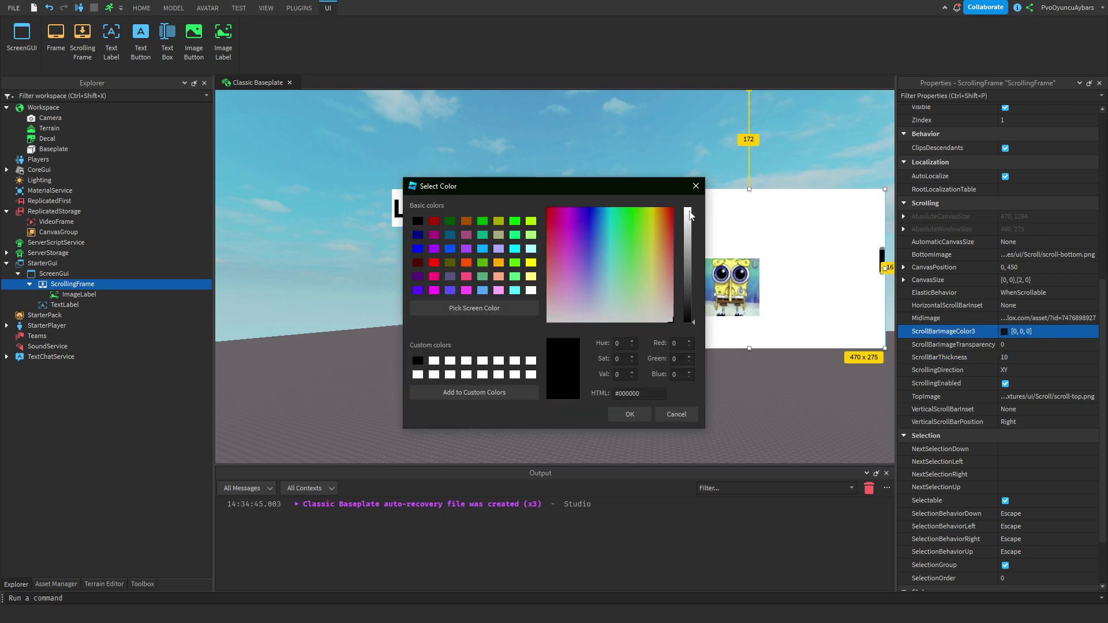
{"action": "left_click_drag", "start_coordinate": [691, 216], "coordinate": [693, 173]}
{"action": "left_click", "coordinate": [630, 415]}
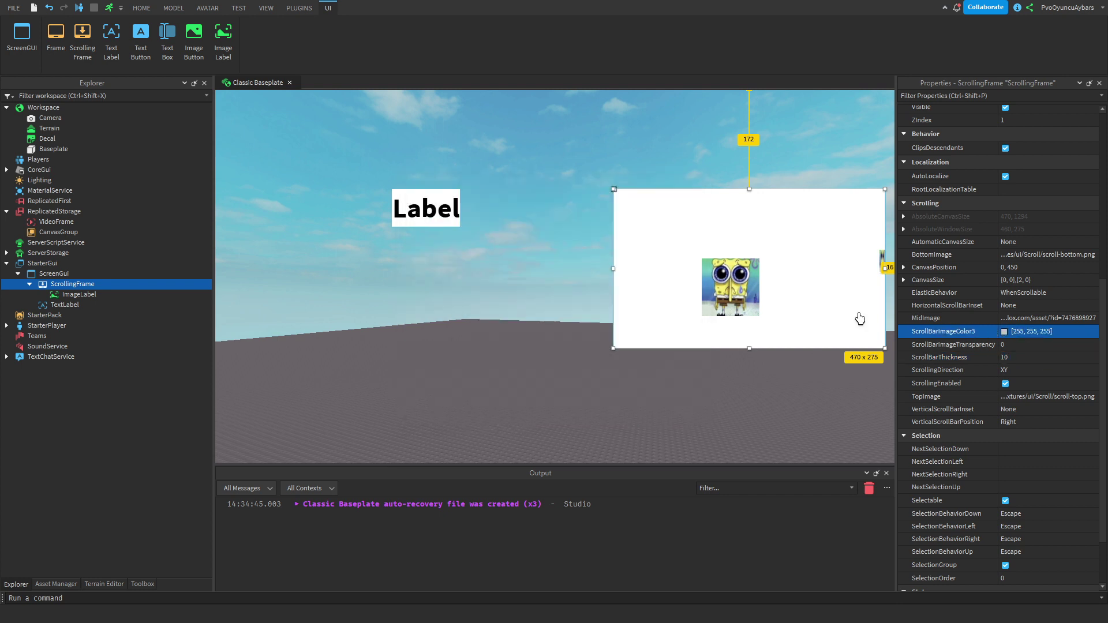
Try ScrollBarThickness values of 30 and 5 on the ScrollingFrame
{"action": "left_click", "coordinate": [1021, 358]}
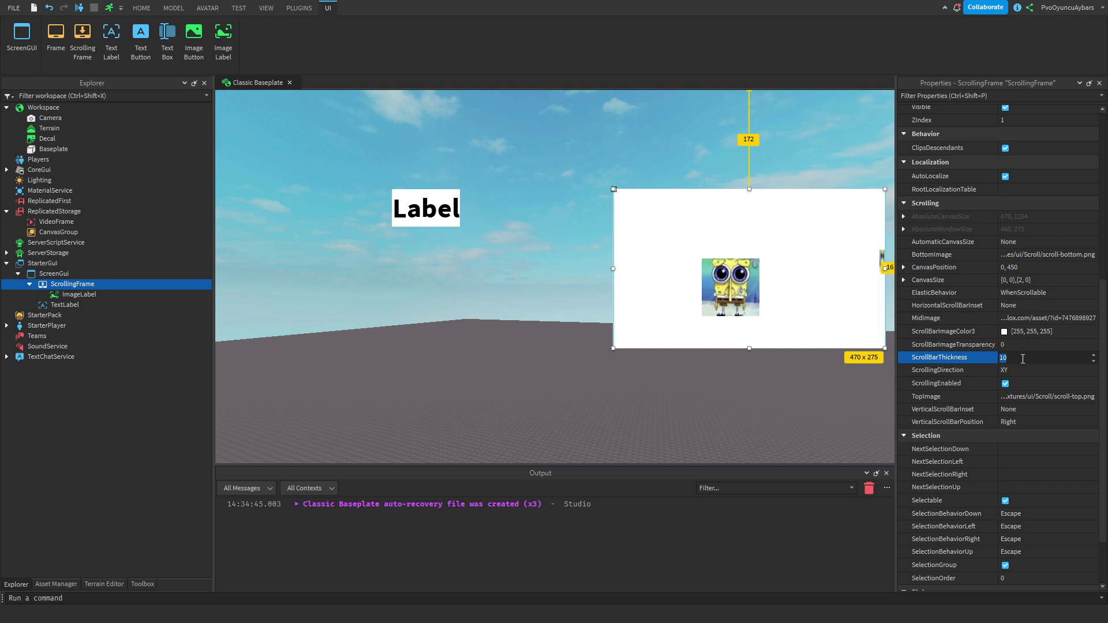
{"action": "type", "text": "30"}
{"action": "key", "text": "Return"}
{"action": "left_click", "coordinate": [1021, 359]}
{"action": "left_click", "coordinate": [1021, 358]}
{"action": "type", "text": "5"}
{"action": "key", "text": "Return"}
{"action": "scroll", "coordinate": [782, 300], "scroll_direction": "down", "scroll_amount": 5}
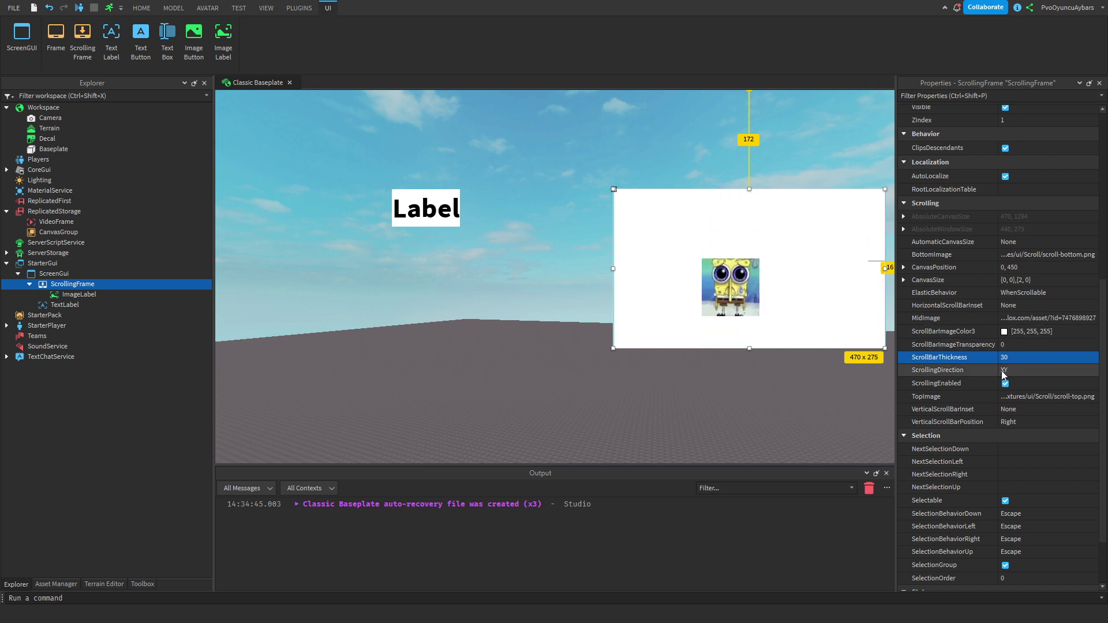
Set the ScrollingFrame's ScrollBarThickness back to 10, deselect it and test scrolling its contents
{"action": "left_click", "coordinate": [1023, 357]}
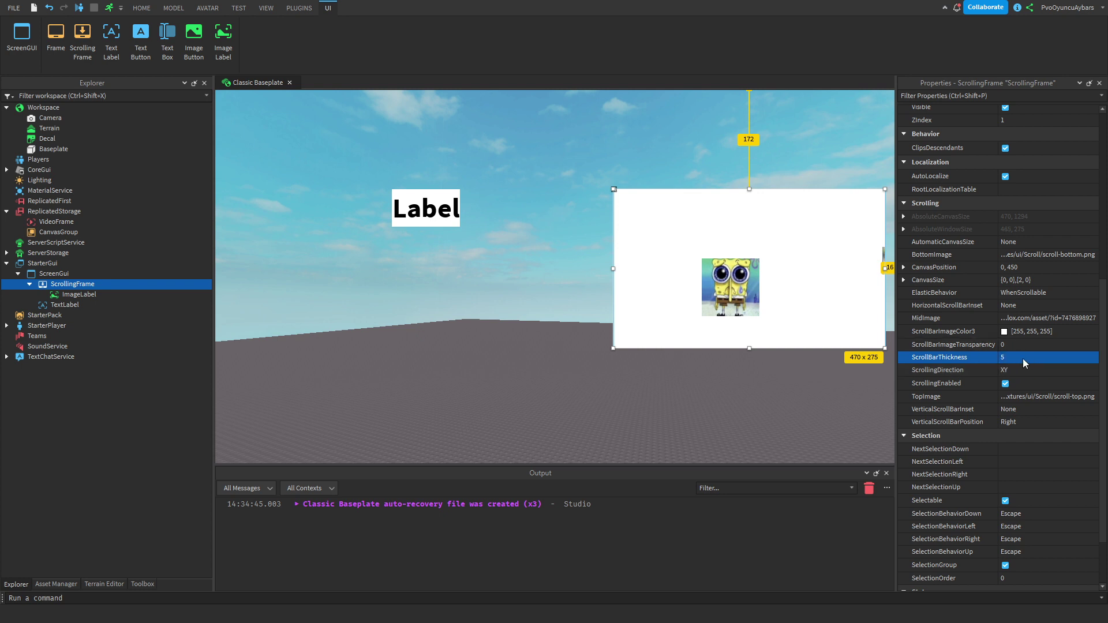
{"action": "left_click", "coordinate": [1023, 359]}
{"action": "type", "text": "10"}
{"action": "key", "text": "Return"}
{"action": "left_click", "coordinate": [743, 439]}
{"action": "scroll", "coordinate": [836, 289], "scroll_direction": "down", "scroll_amount": 2}
{"action": "scroll", "coordinate": [750, 312], "scroll_direction": "up", "scroll_amount": 5}
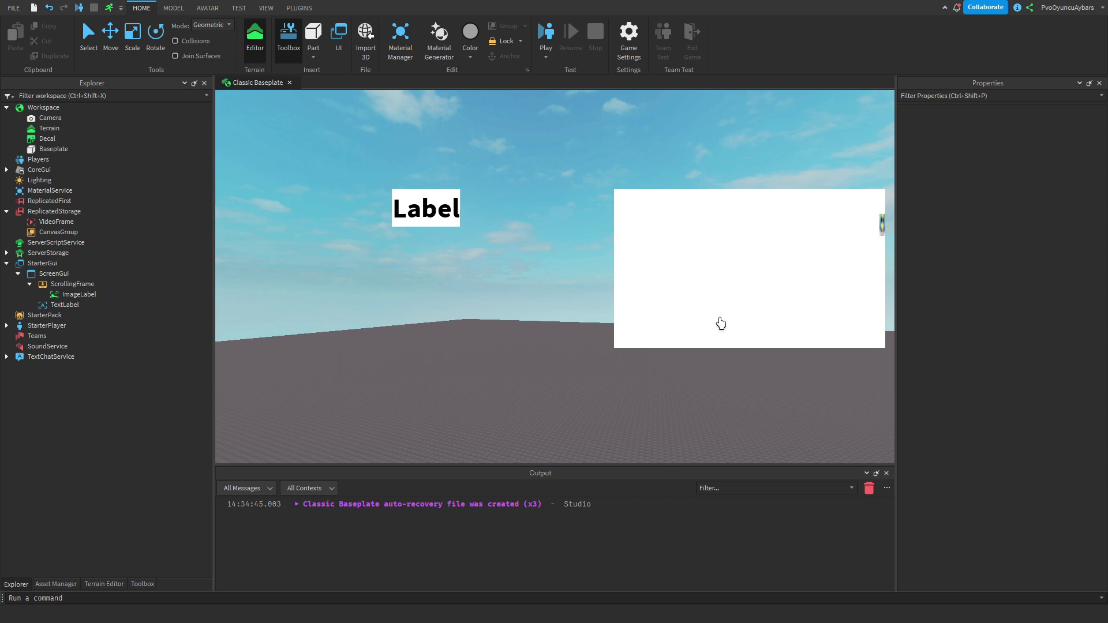
Move the ImageLabel inside the ScrollingFrame to about {0.082, 0},{0.135, 0} and test scrolling the frame
{"action": "left_click", "coordinate": [86, 295]}
{"action": "left_click", "coordinate": [65, 274]}
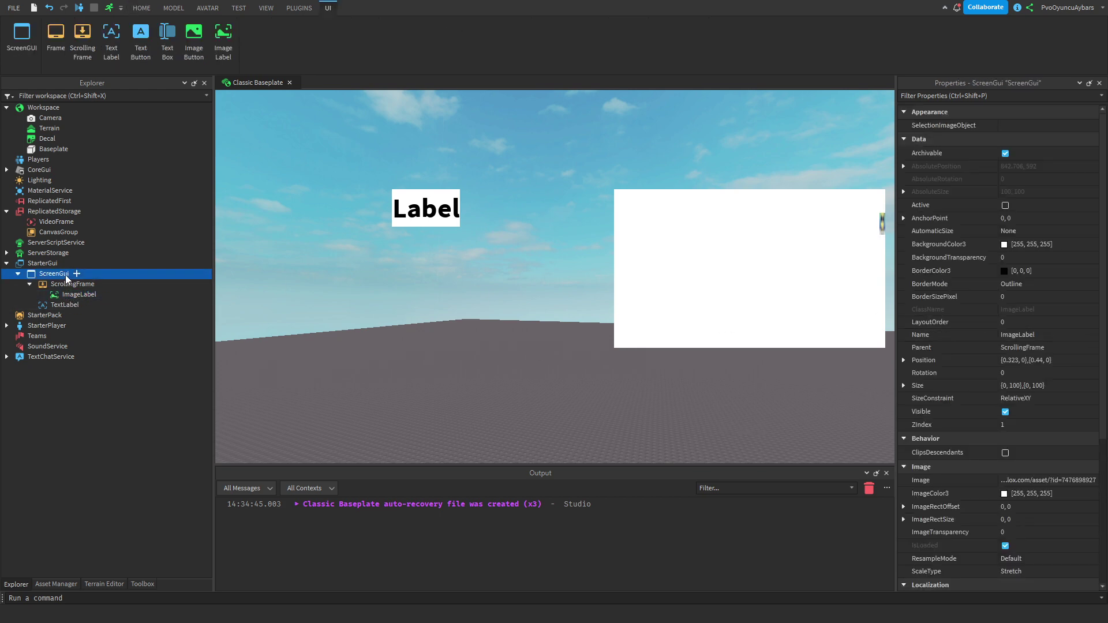
{"action": "left_click", "coordinate": [79, 295]}
{"action": "scroll", "coordinate": [831, 251], "scroll_direction": "down", "scroll_amount": 3}
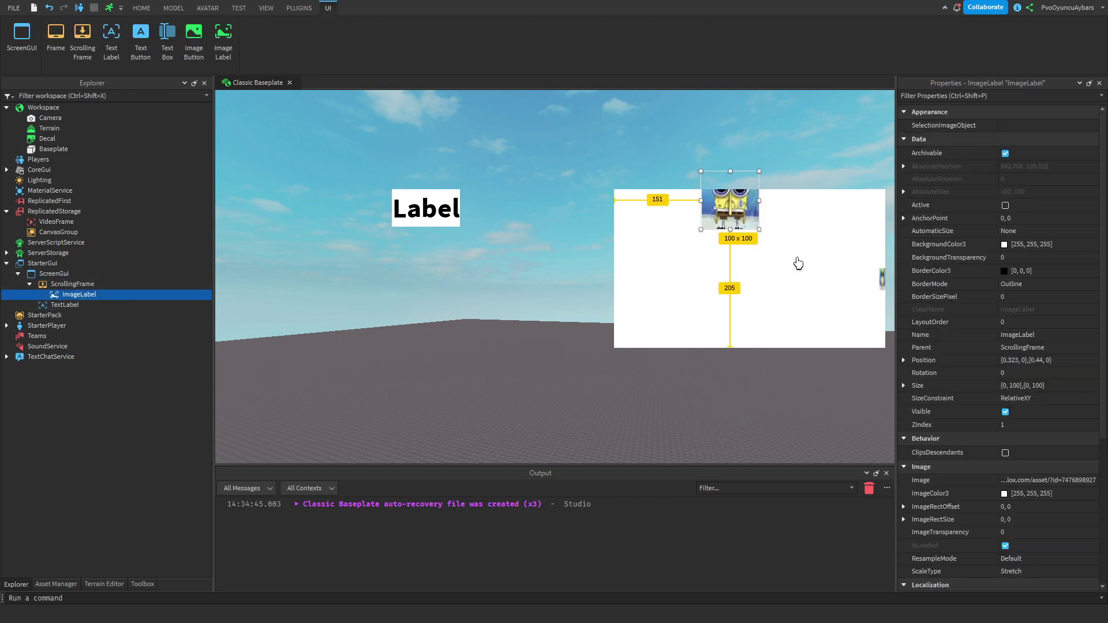
{"action": "scroll", "coordinate": [791, 265], "scroll_direction": "up", "scroll_amount": 2}
{"action": "left_click_drag", "start_coordinate": [730, 262], "coordinate": [663, 246]}
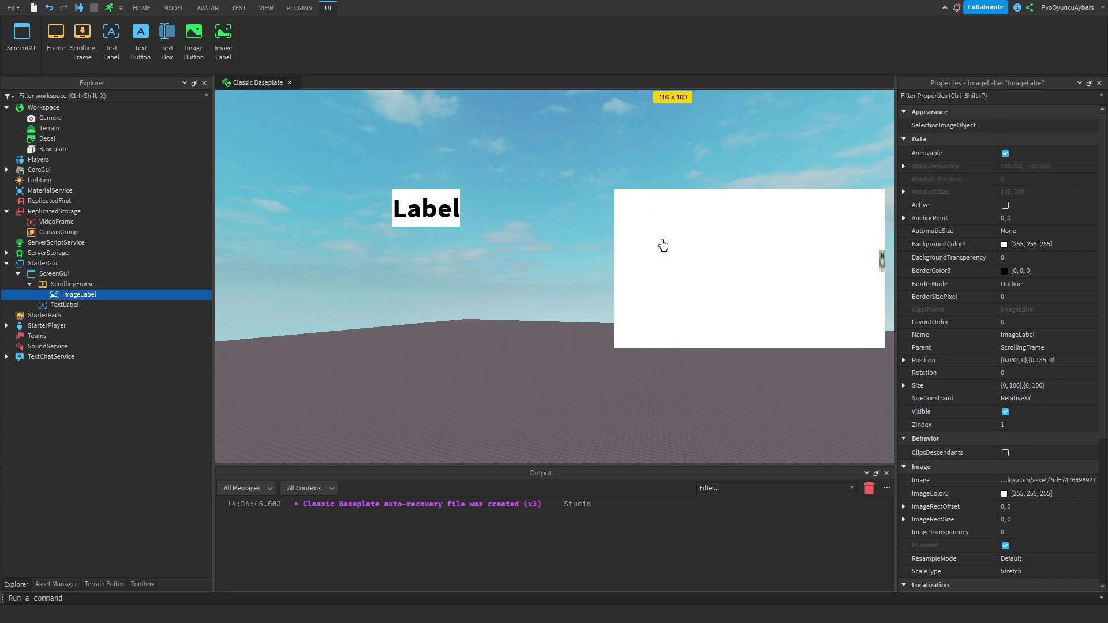
{"action": "scroll", "coordinate": [643, 307], "scroll_direction": "up", "scroll_amount": 3}
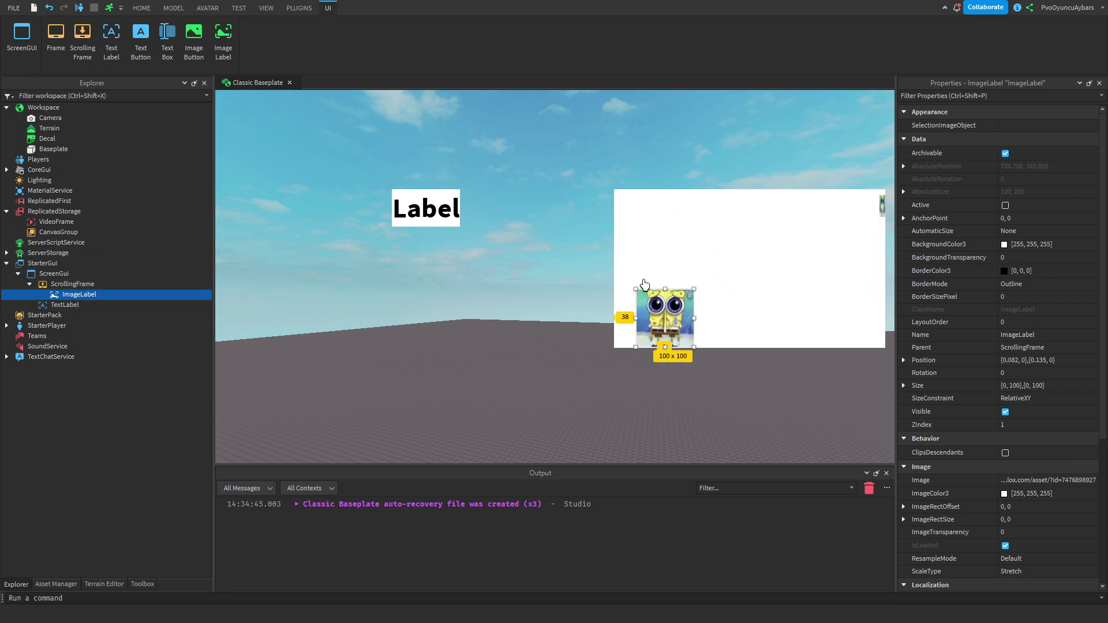
{"action": "scroll", "coordinate": [657, 288], "scroll_direction": "down", "scroll_amount": 1}
{"action": "scroll", "coordinate": [660, 272], "scroll_direction": "up", "scroll_amount": 1}
Examine the objects that can be inserted into the ScrollingFrame, and review its scrolling properties
{"action": "left_click", "coordinate": [102, 283]}
{"action": "left_click", "coordinate": [101, 281]}
{"action": "left_click", "coordinate": [101, 282]}
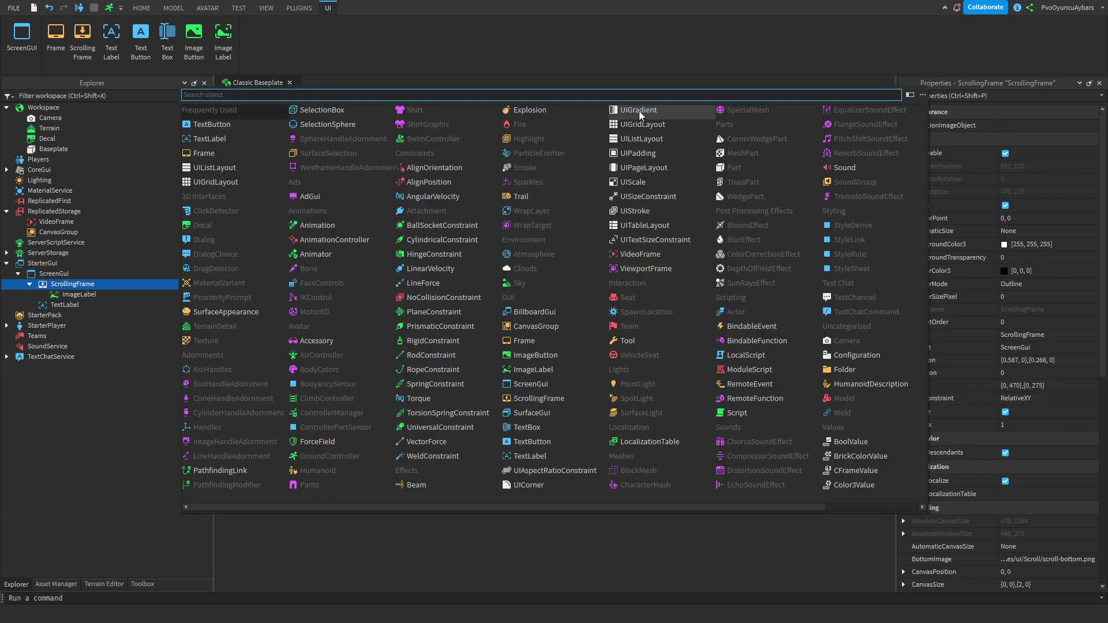
{"action": "left_click", "coordinate": [63, 295]}
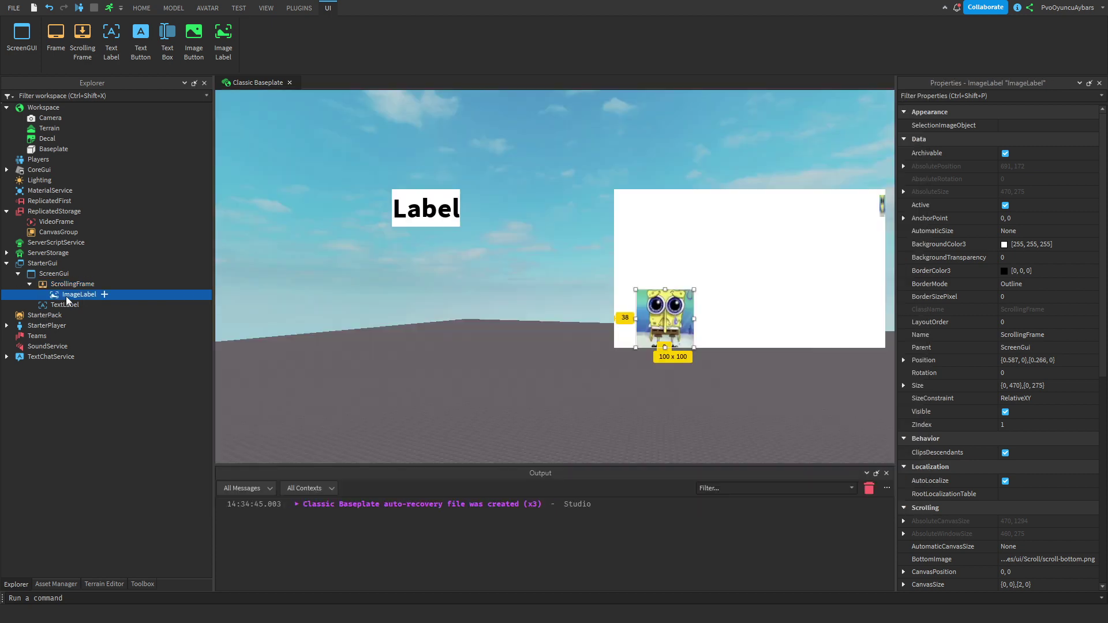
{"action": "left_click", "coordinate": [61, 287]}
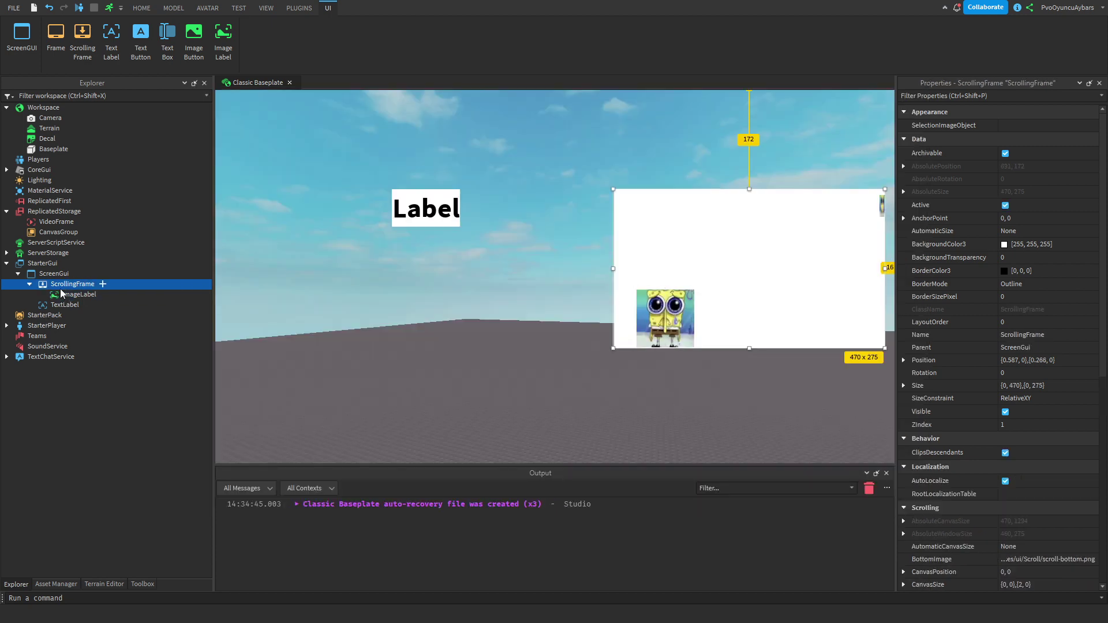
{"action": "scroll", "coordinate": [831, 232], "scroll_direction": "down", "scroll_amount": 3}
{"action": "scroll", "coordinate": [987, 302], "scroll_direction": "down", "scroll_amount": 5}
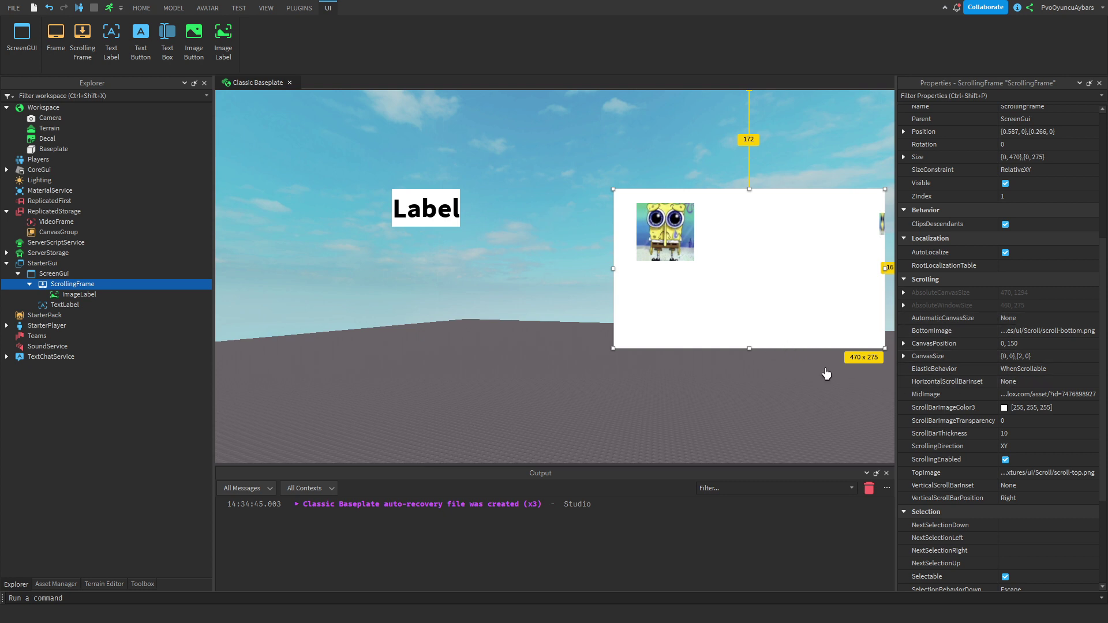
Place the VideoFrame and ImageLabel directly under the ScreenGui, then enlarge the VideoFrame to about 406 x 207 and position it overlapping the ScrollingFrame
{"action": "left_click", "coordinate": [55, 222]}
{"action": "left_click_drag", "start_coordinate": [57, 240], "coordinate": [67, 265]}
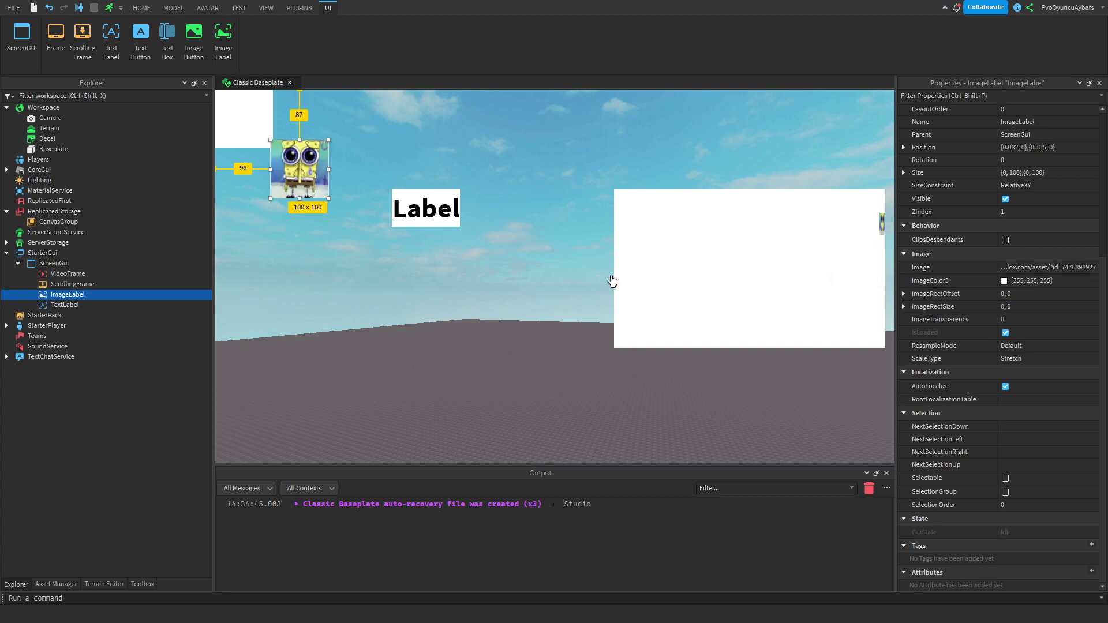
{"action": "left_click", "coordinate": [86, 273]}
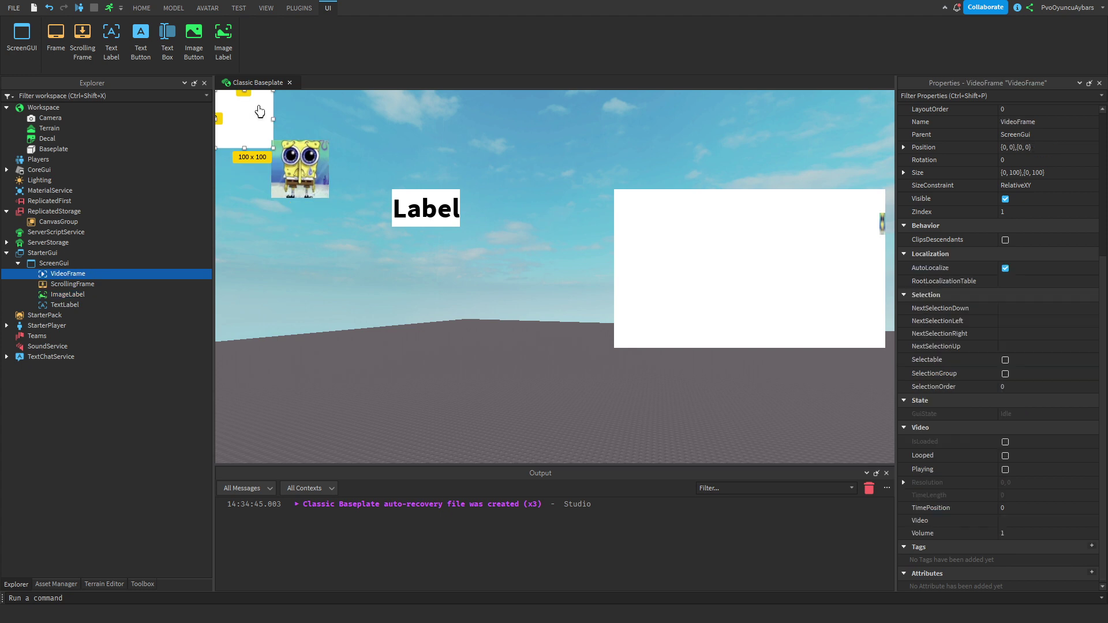
{"action": "left_click_drag", "start_coordinate": [257, 121], "coordinate": [757, 379]}
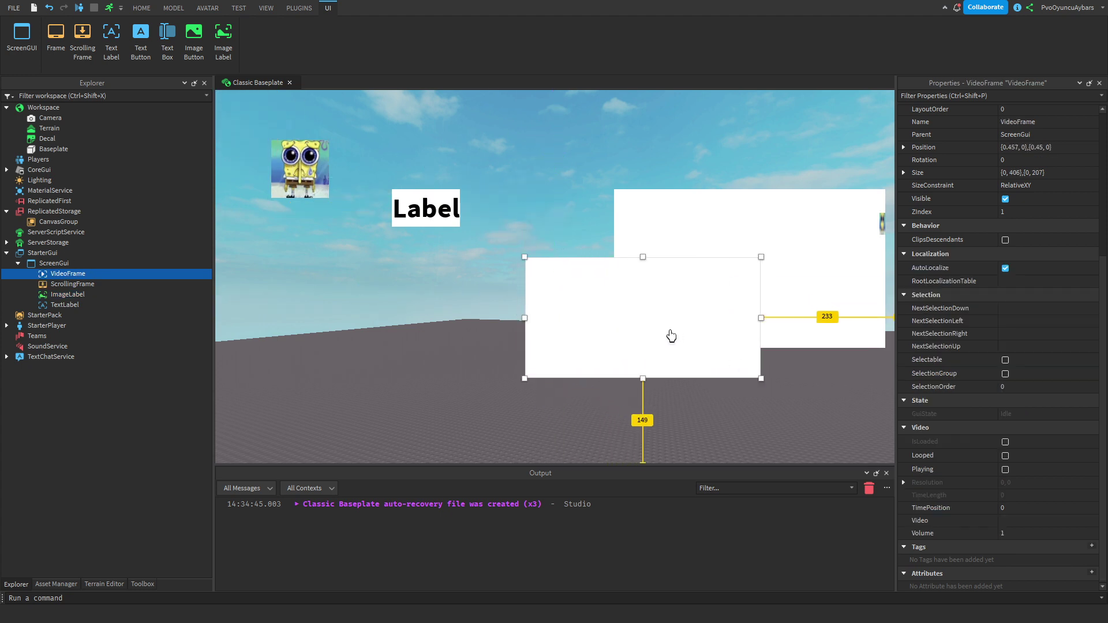
{"action": "left_click_drag", "start_coordinate": [667, 334], "coordinate": [589, 302]}
Browse the Toolbox's Videos category without a search term and insert the Bloxy Cola video into the VideoFrame
{"action": "left_click", "coordinate": [142, 584]}
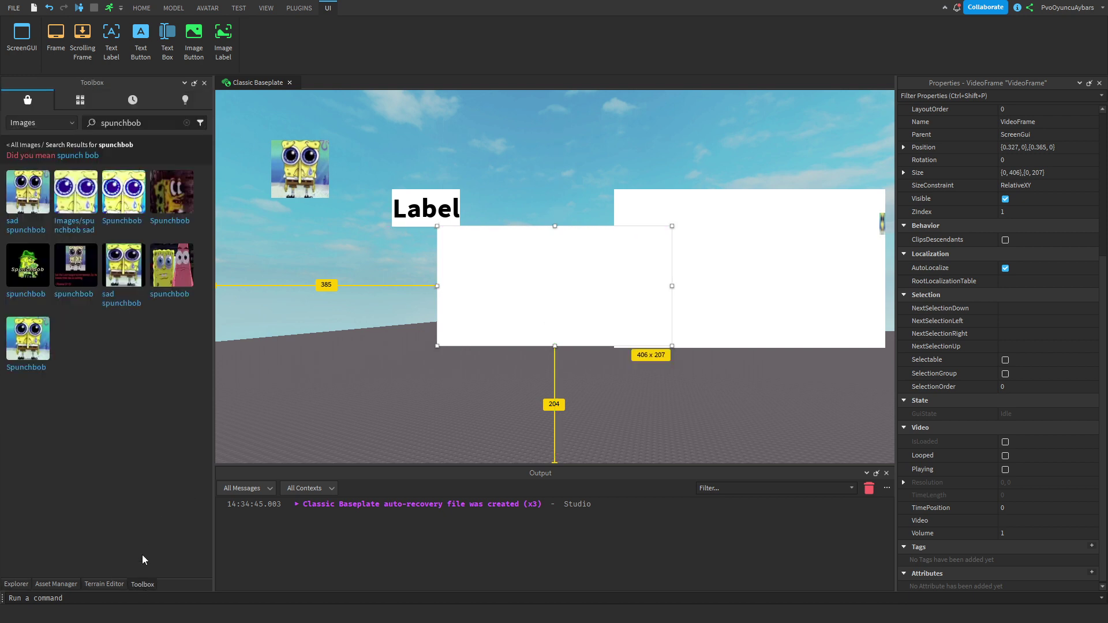
{"action": "left_click", "coordinate": [61, 123]}
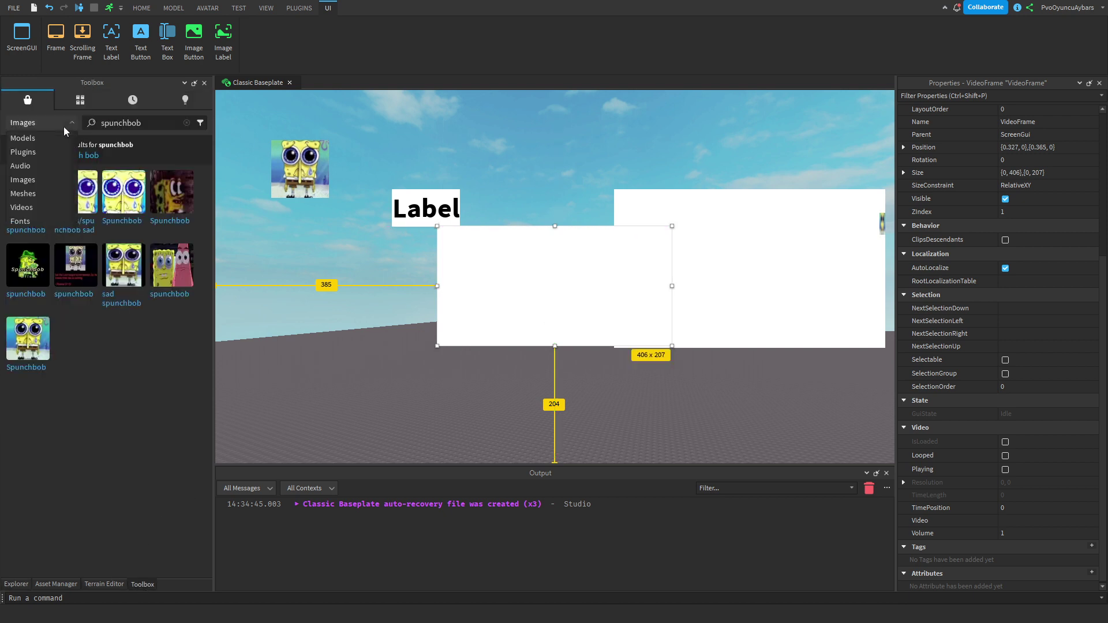
{"action": "left_click", "coordinate": [22, 207]}
{"action": "left_click", "coordinate": [186, 123]}
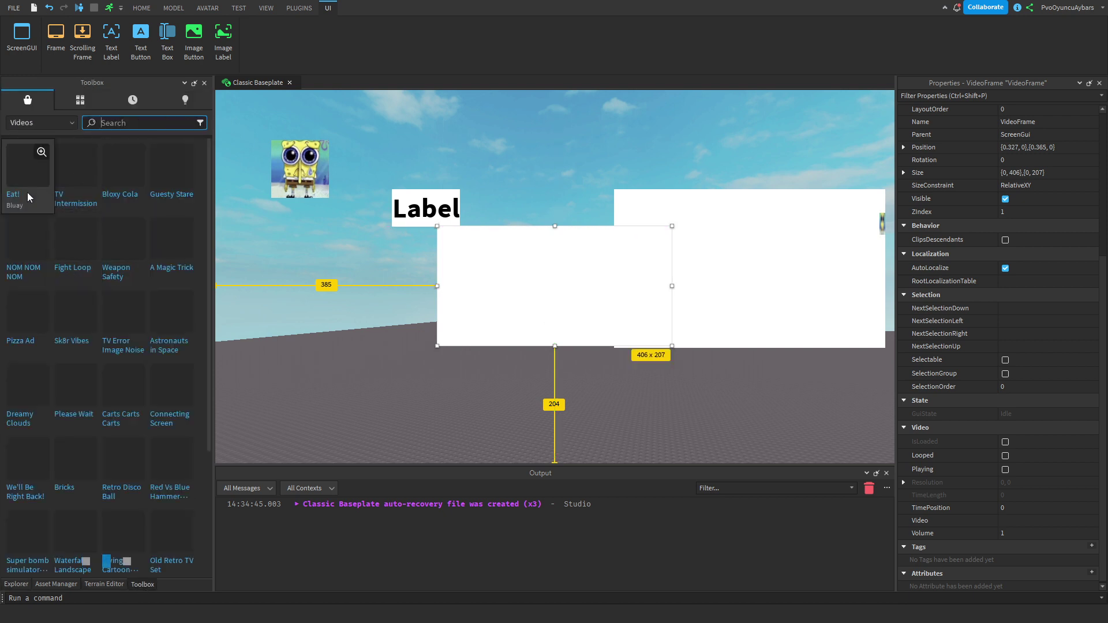
{"action": "left_click", "coordinate": [119, 182]}
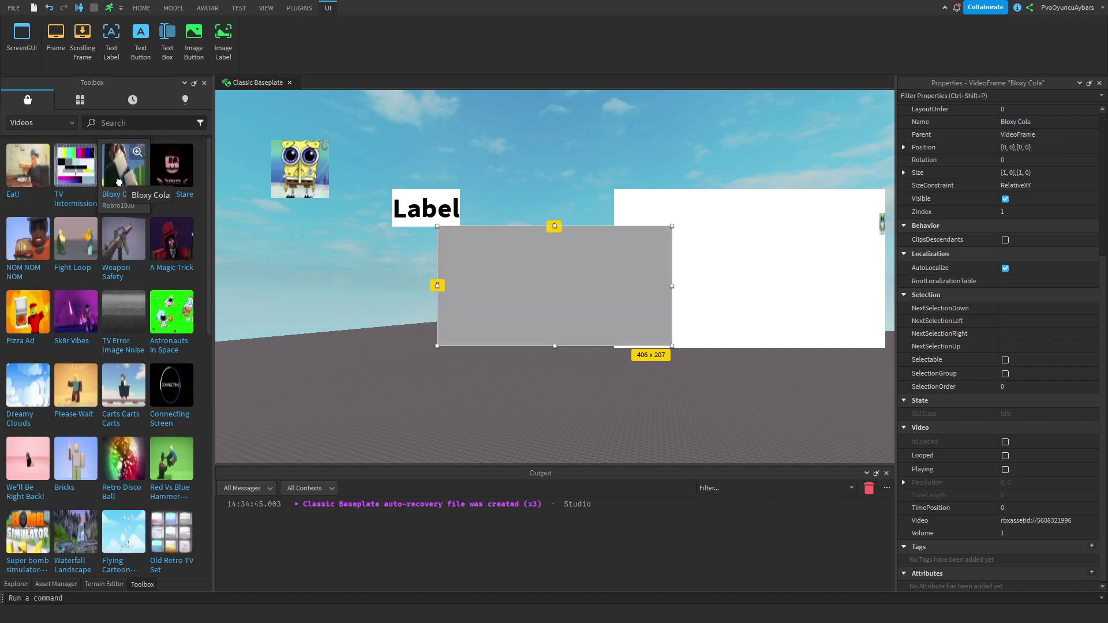
Enable Playing on the parent VideoFrame
{"action": "left_click", "coordinate": [10, 585]}
{"action": "left_click", "coordinate": [68, 273]}
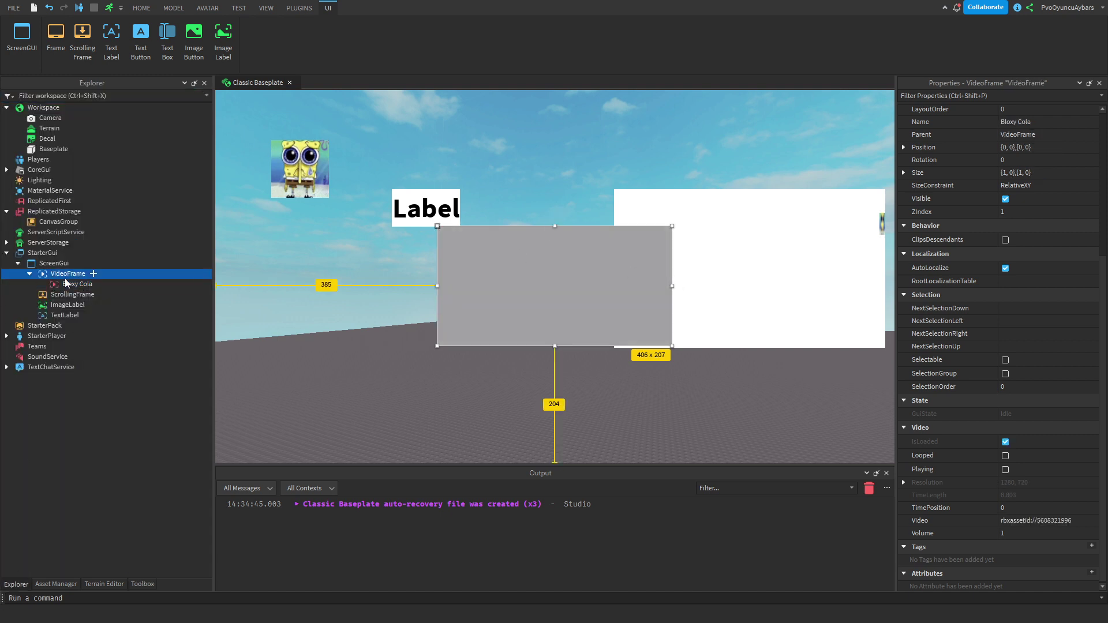
{"action": "left_click", "coordinate": [1006, 468]}
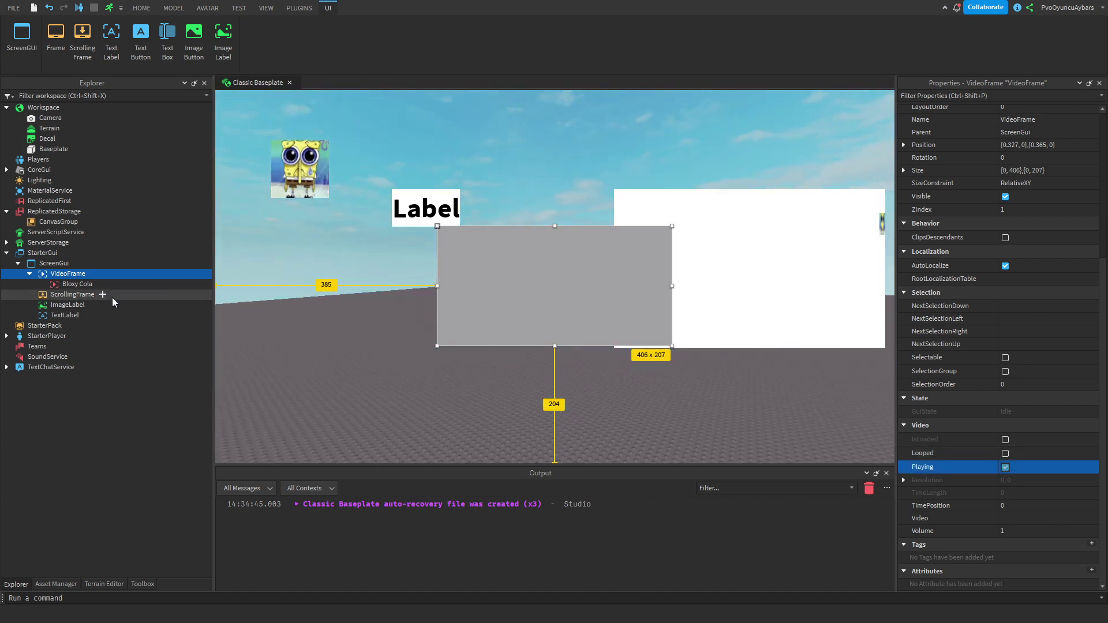
Copy the Video asset ID from the nested Bloxy Cola frame and remove that frame from the VideoFrame
{"action": "left_click", "coordinate": [67, 285]}
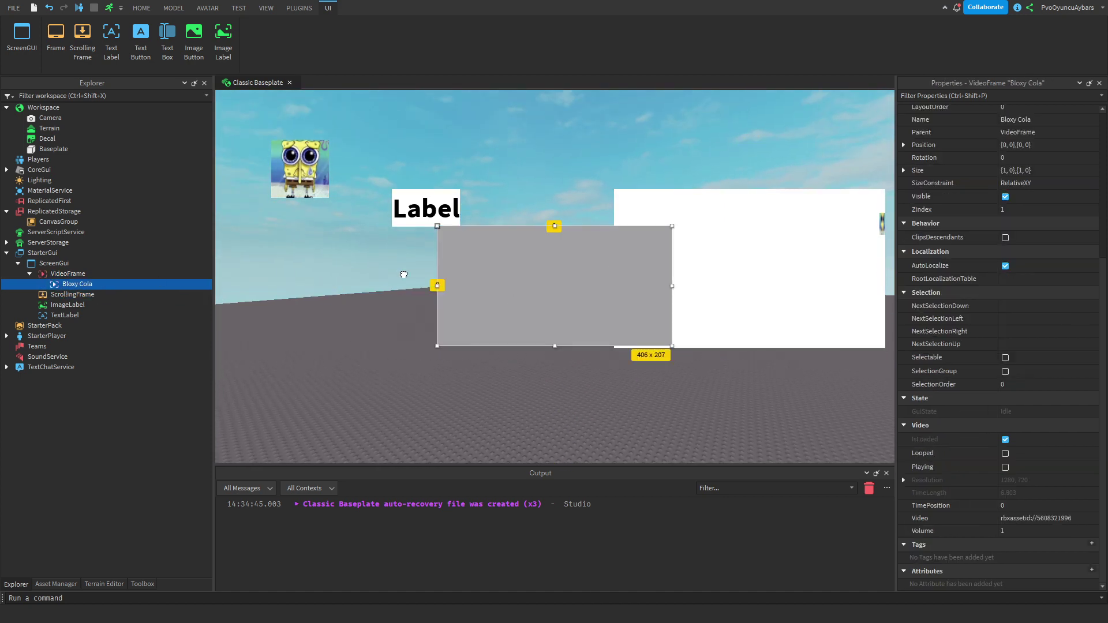
{"action": "left_click", "coordinate": [1015, 518]}
{"action": "left_click", "coordinate": [76, 295]}
{"action": "key", "text": "ctrl+z"}
{"action": "key", "text": "ctrl+z"}
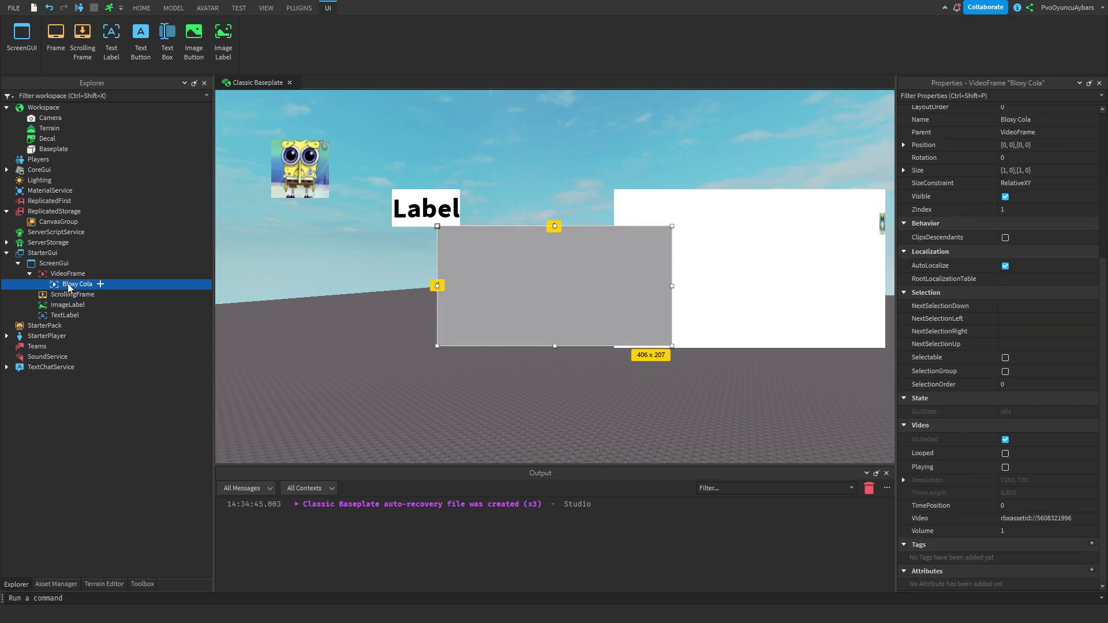
{"action": "scroll", "coordinate": [995, 484], "scroll_direction": "down", "scroll_amount": 1}
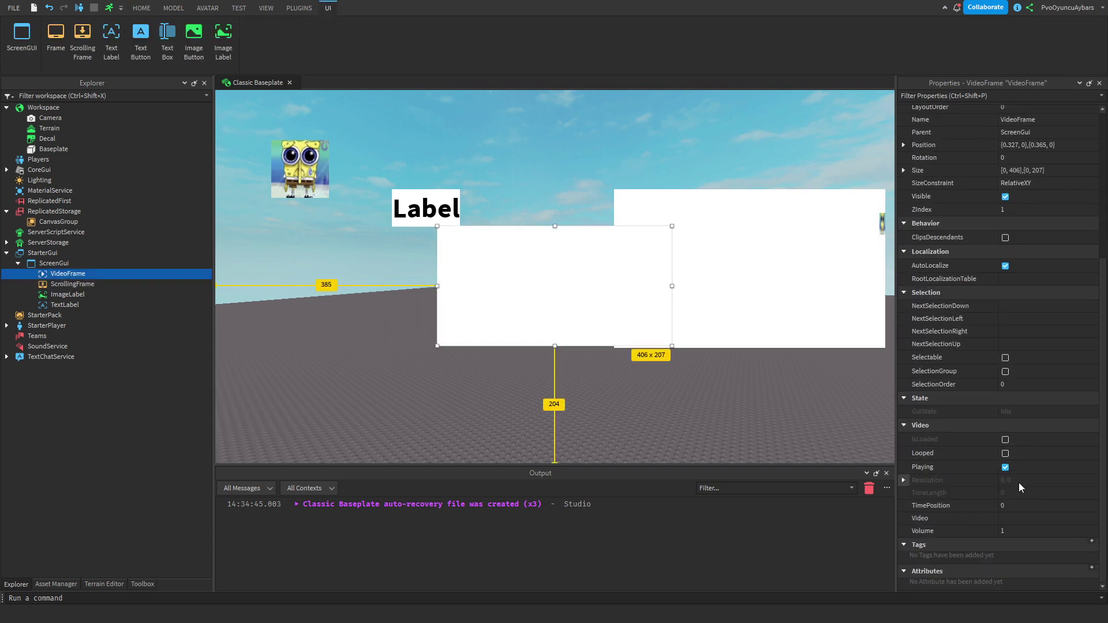
{"action": "left_click", "coordinate": [1030, 520]}
{"action": "key", "text": "ctrl+v"}
{"action": "key", "text": "Return"}
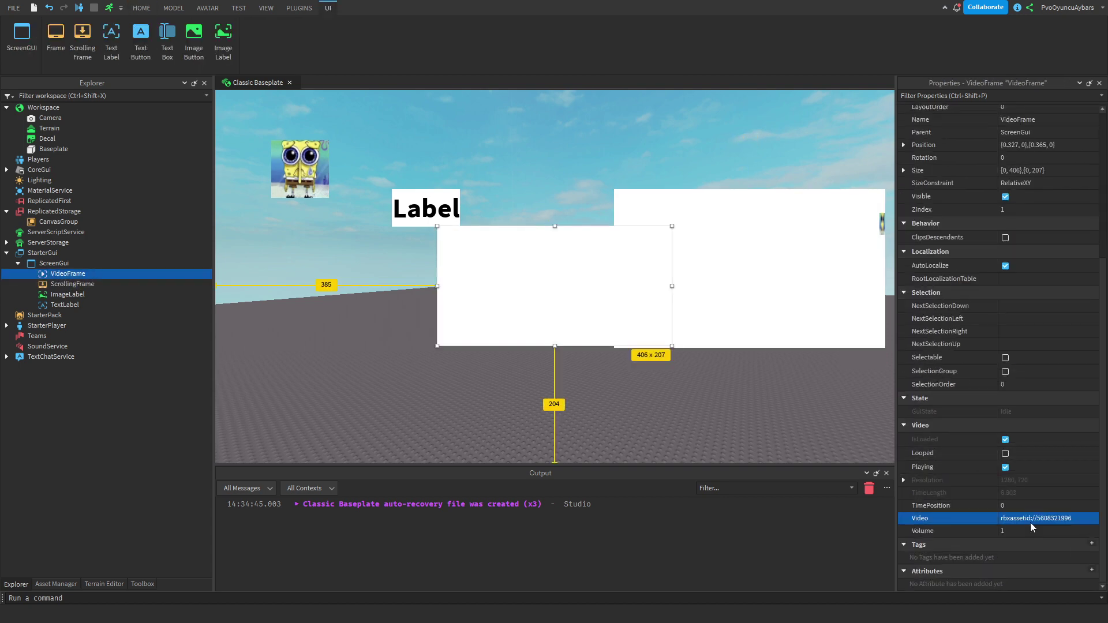
{"action": "left_click", "coordinate": [1012, 469]}
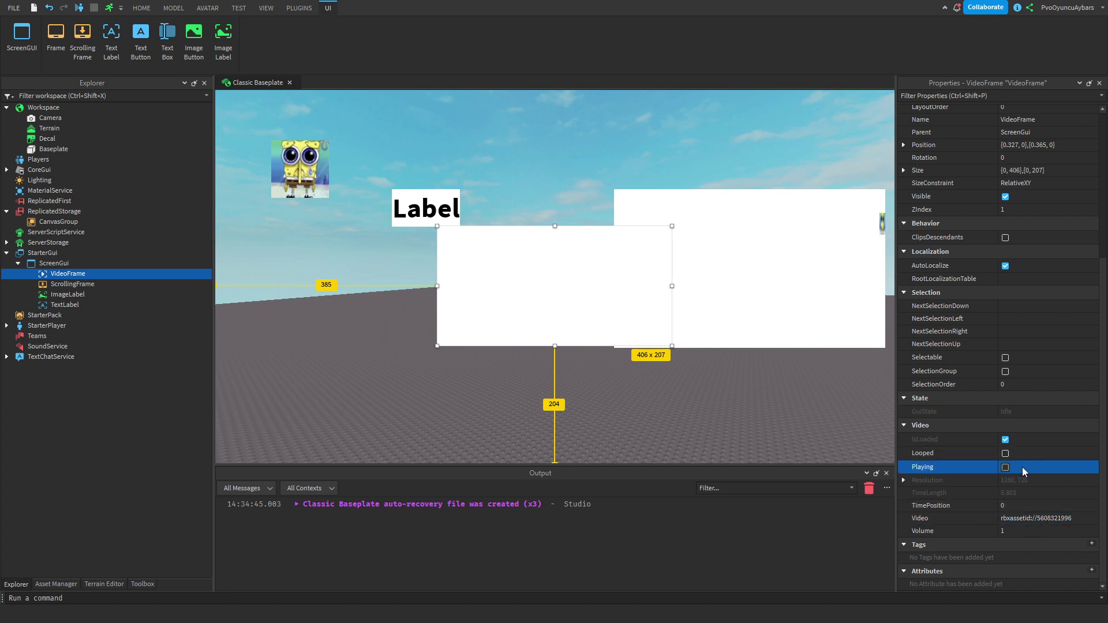
{"action": "left_click", "coordinate": [1021, 467]}
{"action": "scroll", "coordinate": [965, 363], "scroll_direction": "up", "scroll_amount": 5}
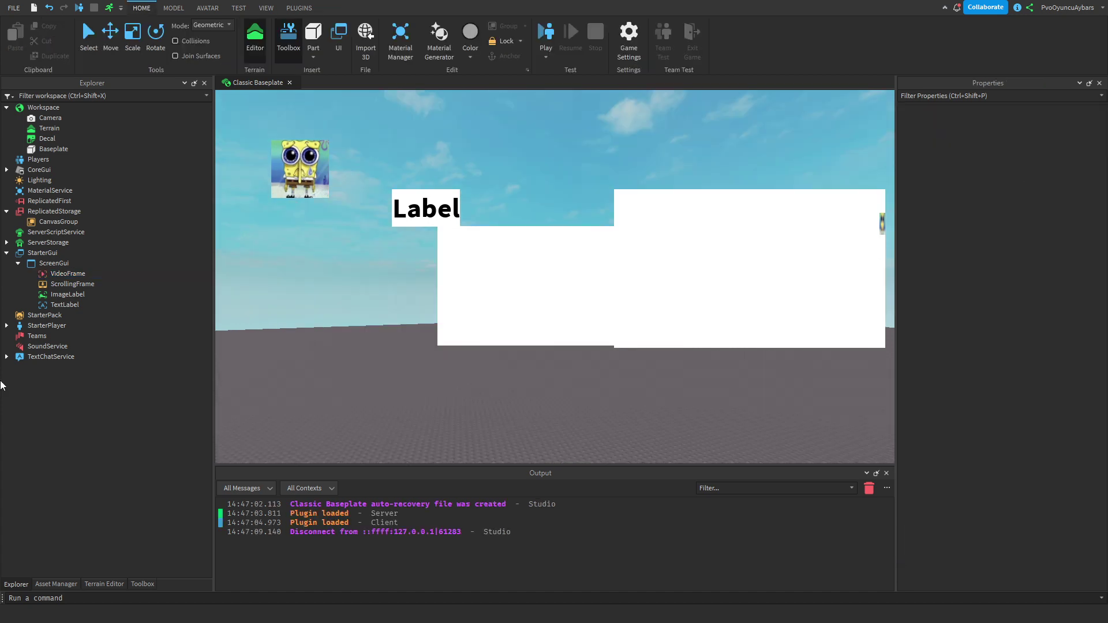
Check the VideoFrame's video settings and run a play test to see whether its video plays
{"action": "left_click", "coordinate": [72, 284]}
{"action": "left_click", "coordinate": [68, 274]}
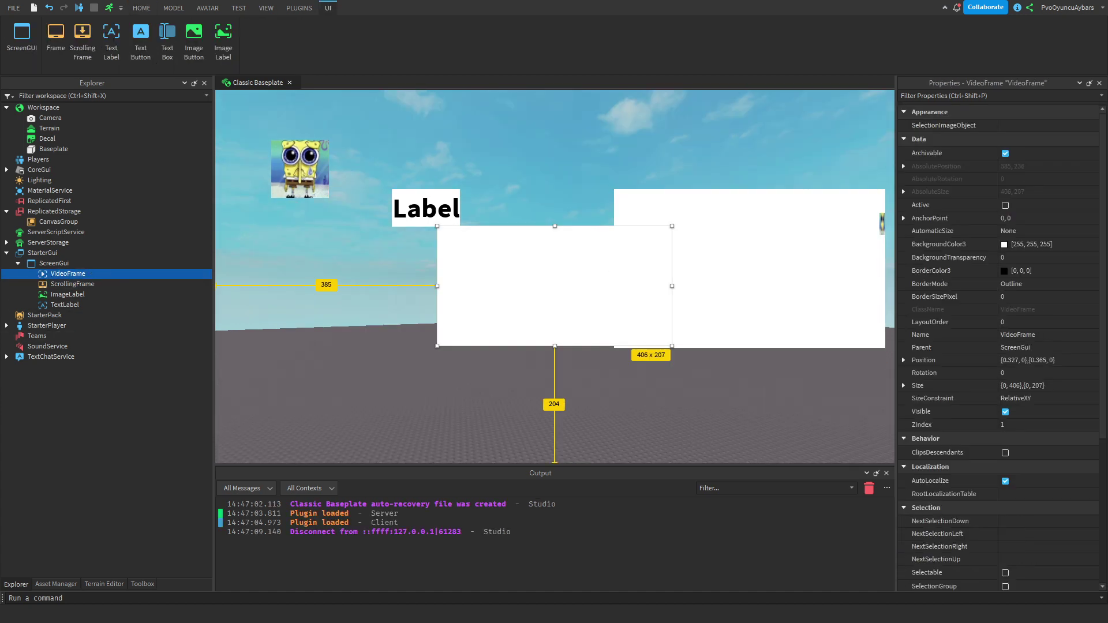
{"action": "scroll", "coordinate": [1088, 470], "scroll_direction": "down", "scroll_amount": 3}
{"action": "scroll", "coordinate": [1087, 470], "scroll_direction": "down", "scroll_amount": 1}
{"action": "left_click", "coordinate": [142, 8]}
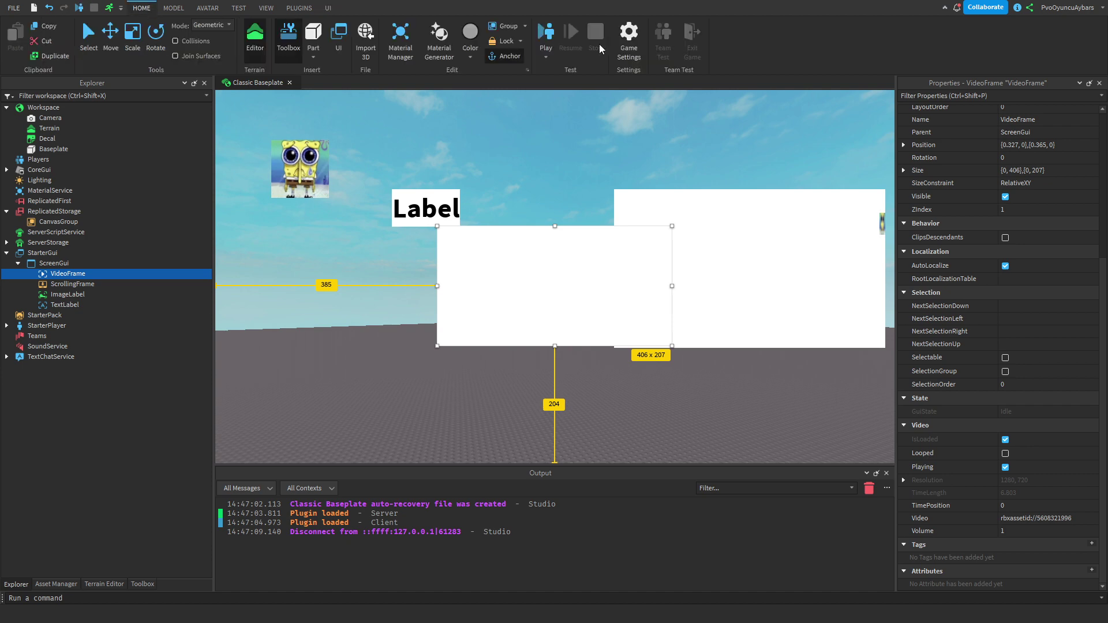
{"action": "left_click", "coordinate": [558, 32]}
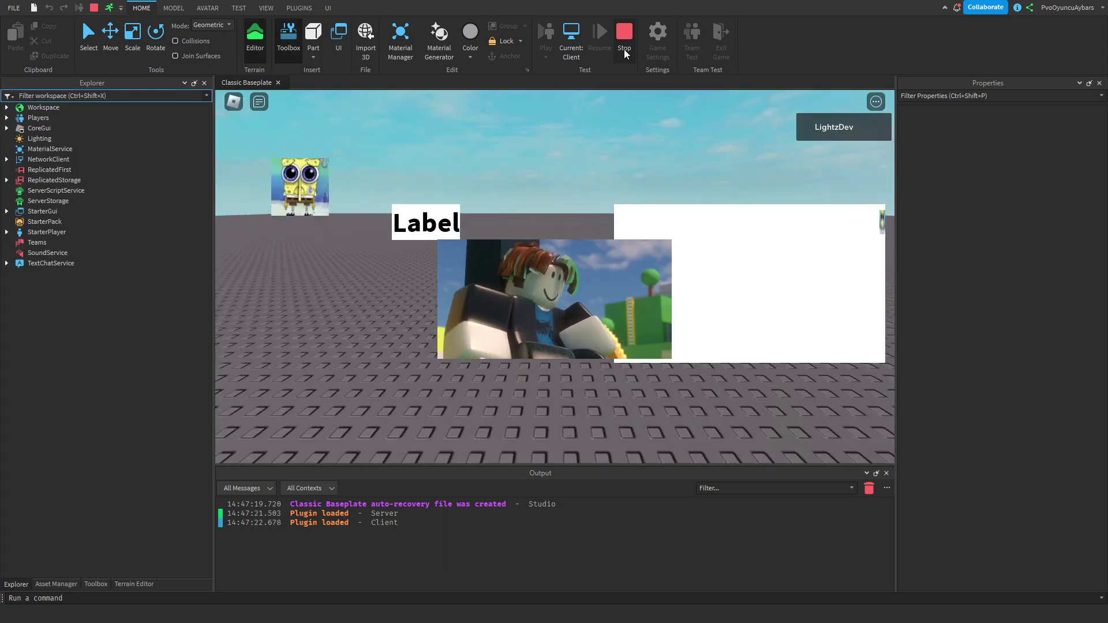
In the running play test, turn Playing off and Looped on for the VideoFrame in the player's PlayerGui
{"action": "left_click", "coordinate": [6, 118]}
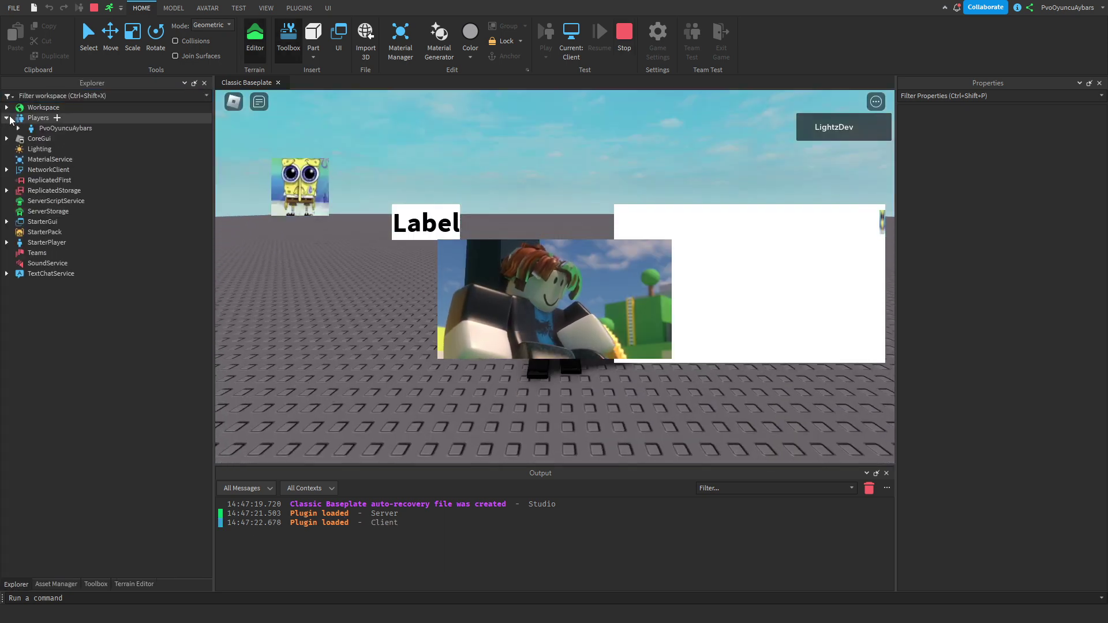
{"action": "left_click", "coordinate": [18, 128]}
{"action": "left_click", "coordinate": [30, 159]}
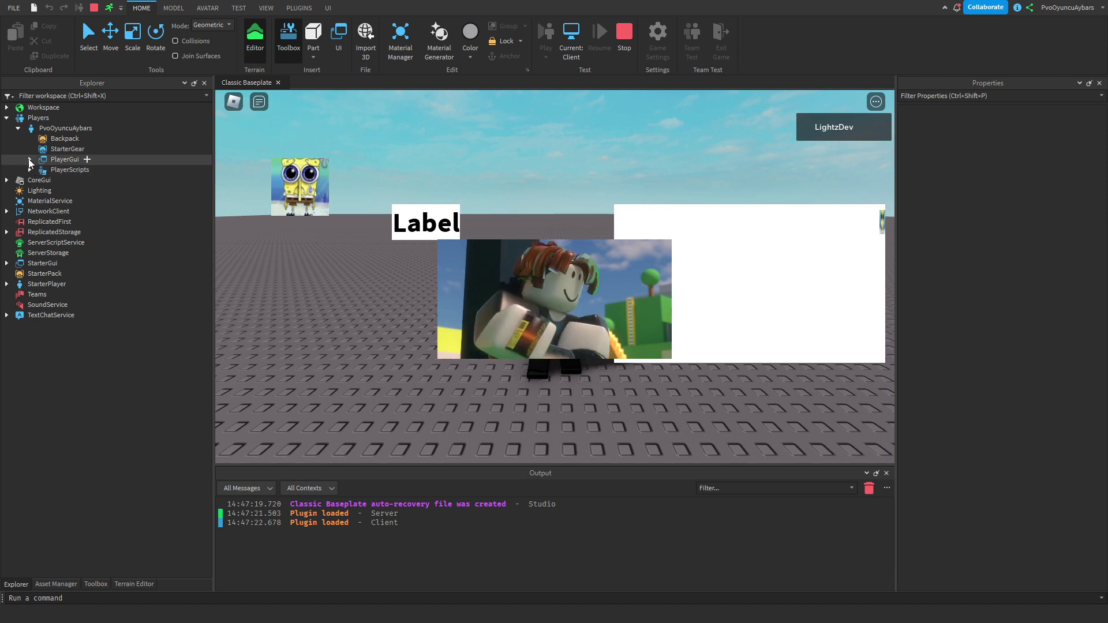
{"action": "left_click", "coordinate": [29, 190]}
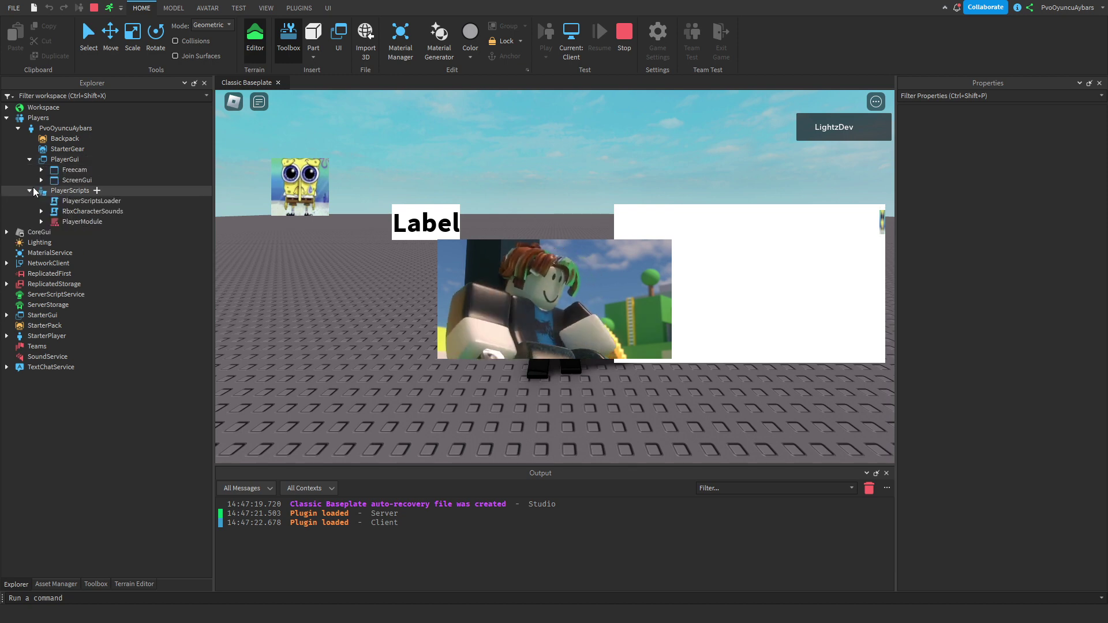
{"action": "left_click", "coordinate": [41, 181]}
{"action": "left_click", "coordinate": [86, 191]}
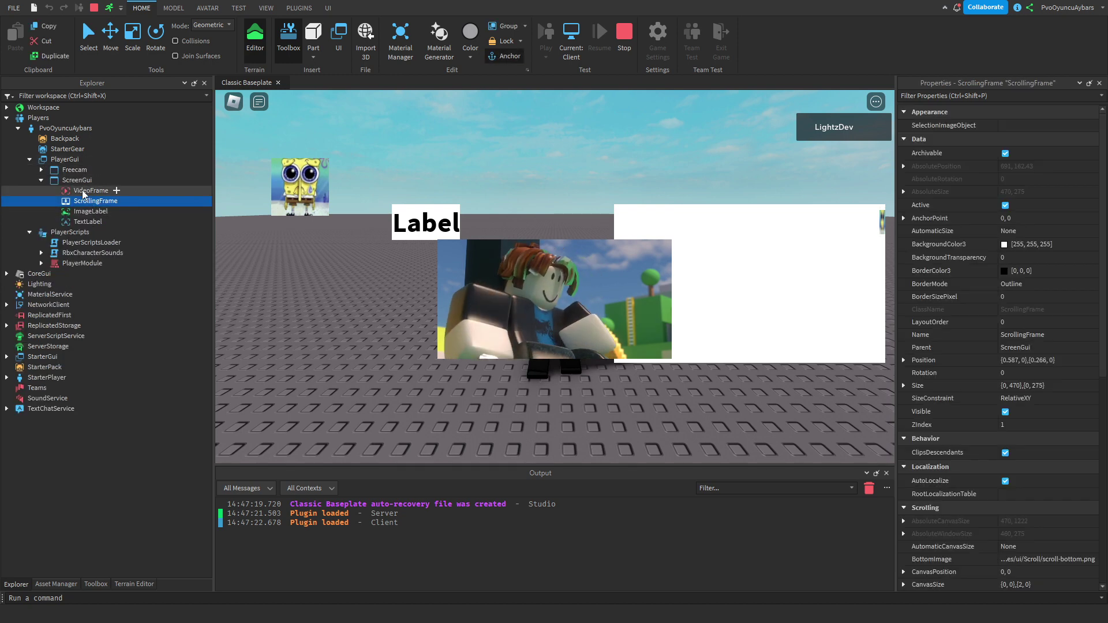
{"action": "scroll", "coordinate": [1041, 512], "scroll_direction": "down", "scroll_amount": 5}
{"action": "left_click", "coordinate": [1006, 529]}
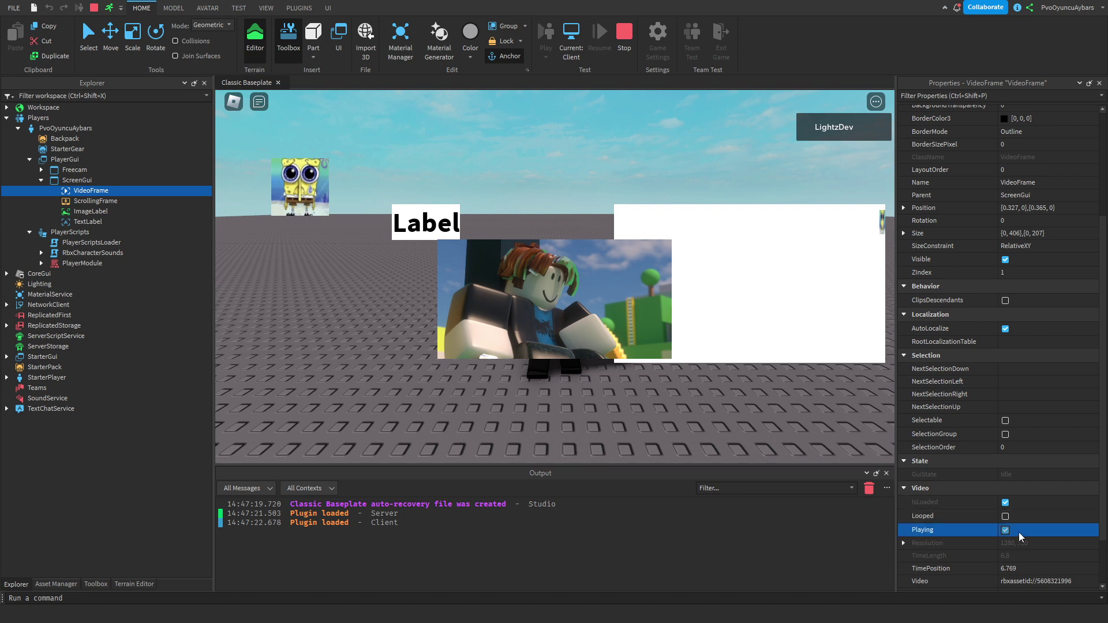
{"action": "left_click", "coordinate": [1015, 518]}
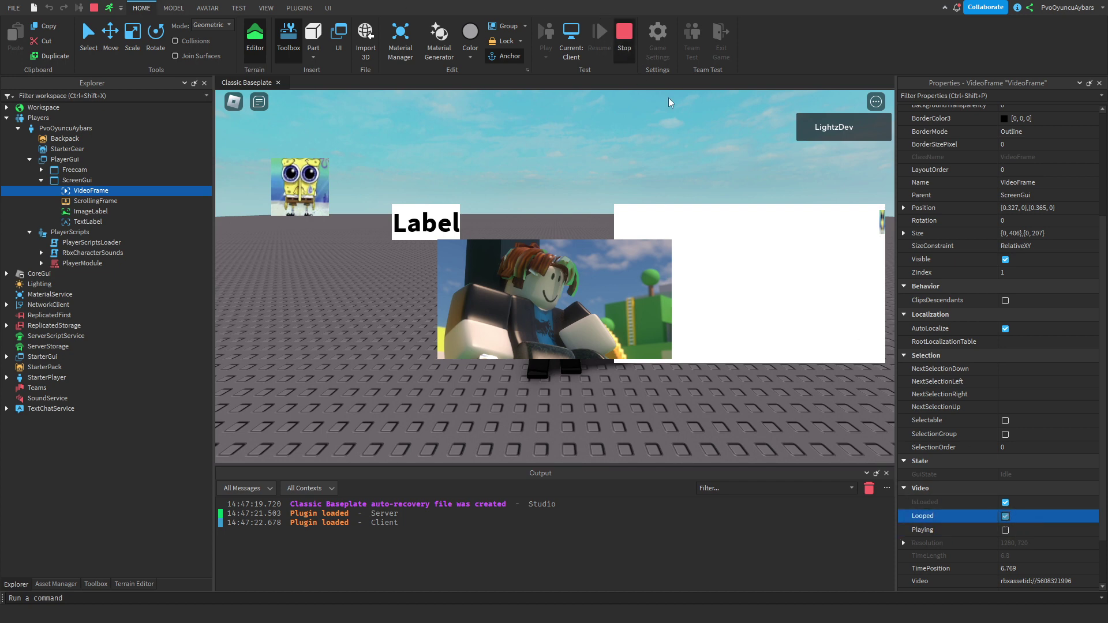
Stop the play test and move the CanvasGroup from ReplicatedStorage into the ScreenGui
{"action": "key", "text": "shift+F5"}
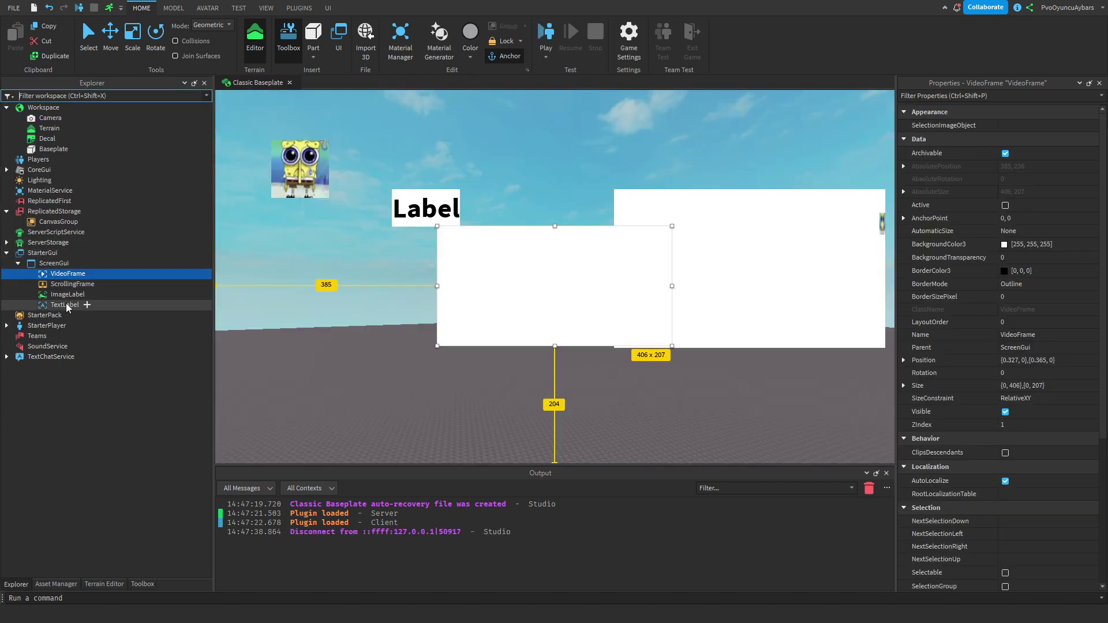
{"action": "left_click", "coordinate": [67, 305]}
{"action": "left_click", "coordinate": [67, 273]}
{"action": "left_click", "coordinate": [51, 221]}
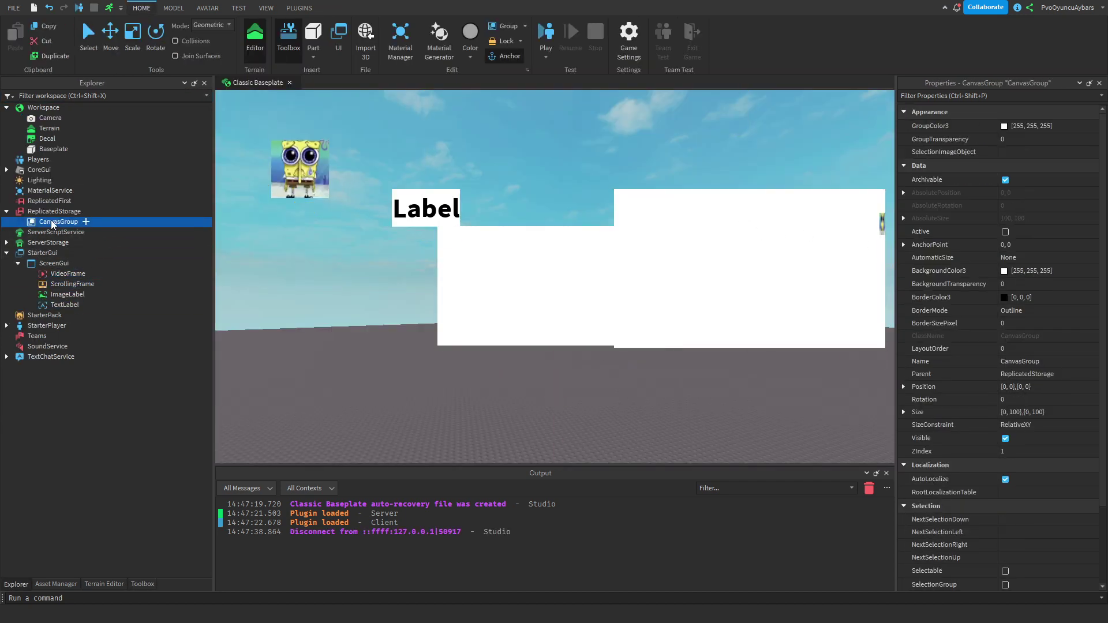
{"action": "left_click_drag", "start_coordinate": [52, 221], "coordinate": [54, 263]}
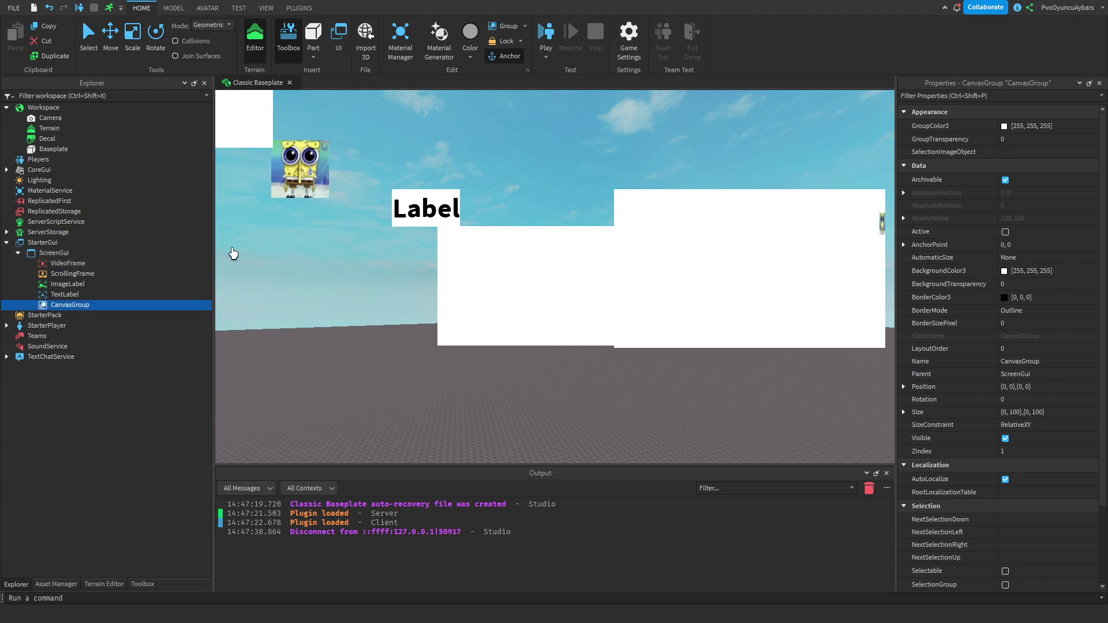
Move the CanvasGroup to about {0.15, 0},{0.567, 0} and nest the TextLabel and ImageLabel inside it
{"action": "left_click", "coordinate": [63, 294]}
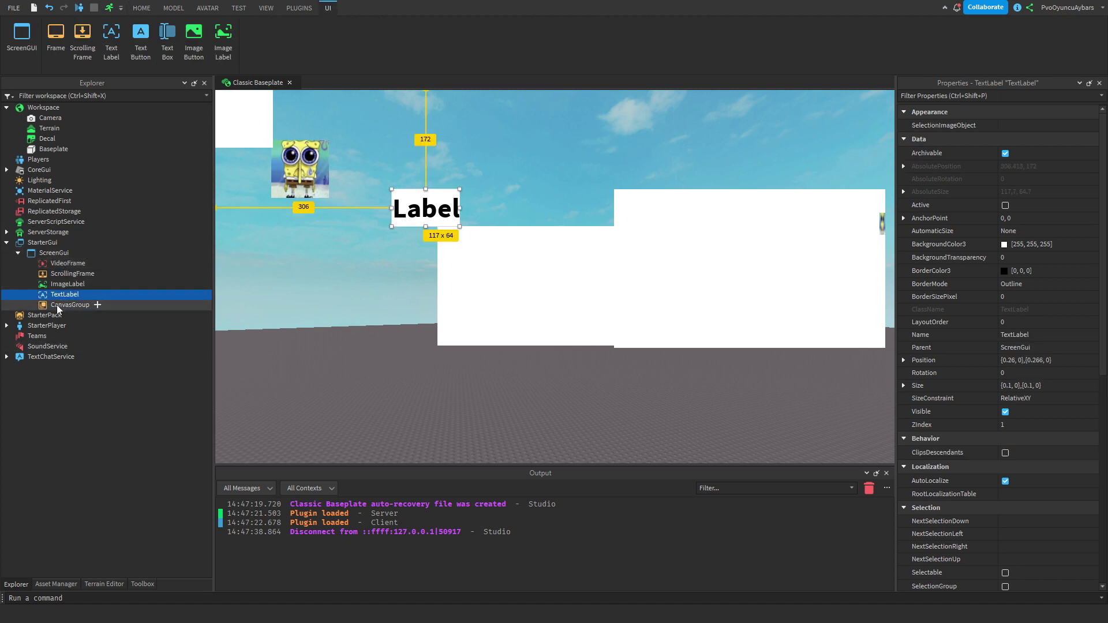
{"action": "left_click", "coordinate": [57, 305]}
{"action": "left_click_drag", "start_coordinate": [227, 123], "coordinate": [329, 336]}
{"action": "left_click", "coordinate": [453, 196]}
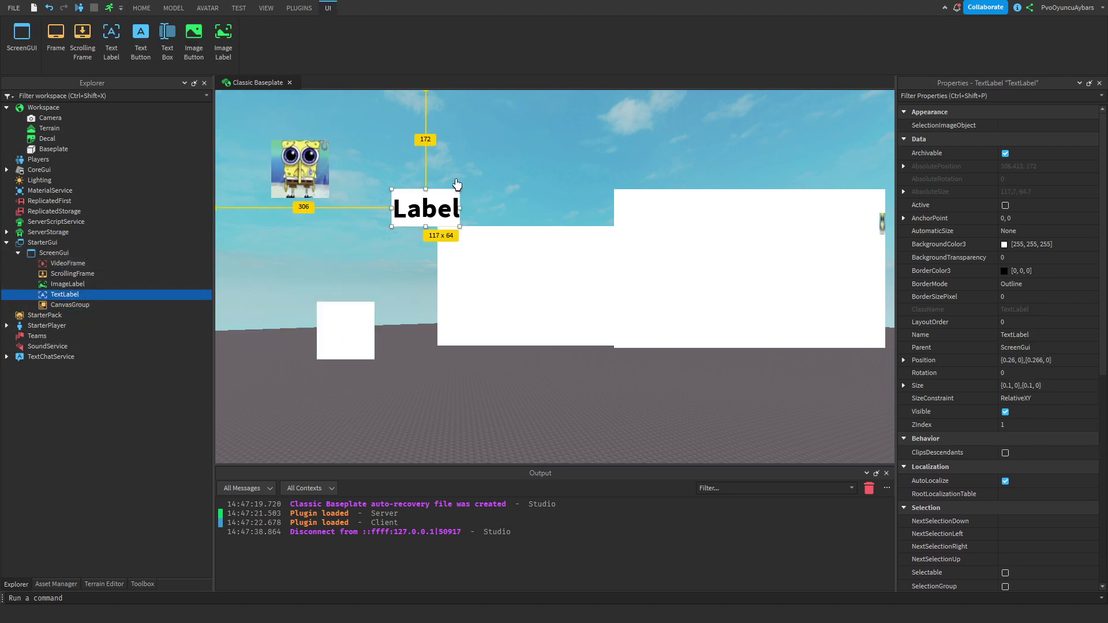
{"action": "left_click_drag", "start_coordinate": [61, 294], "coordinate": [65, 297]}
{"action": "left_click", "coordinate": [67, 284]}
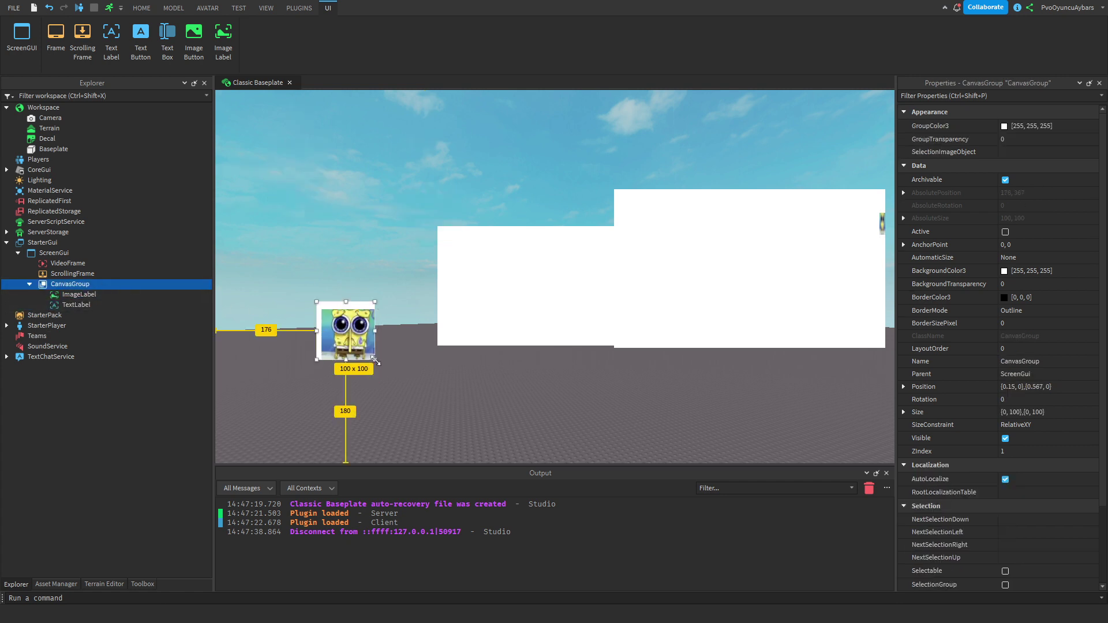
Enlarge the CanvasGroup to about 751 x 262 and set its BackgroundTransparency to 0.01
{"action": "left_click_drag", "start_coordinate": [375, 360], "coordinate": [750, 452]}
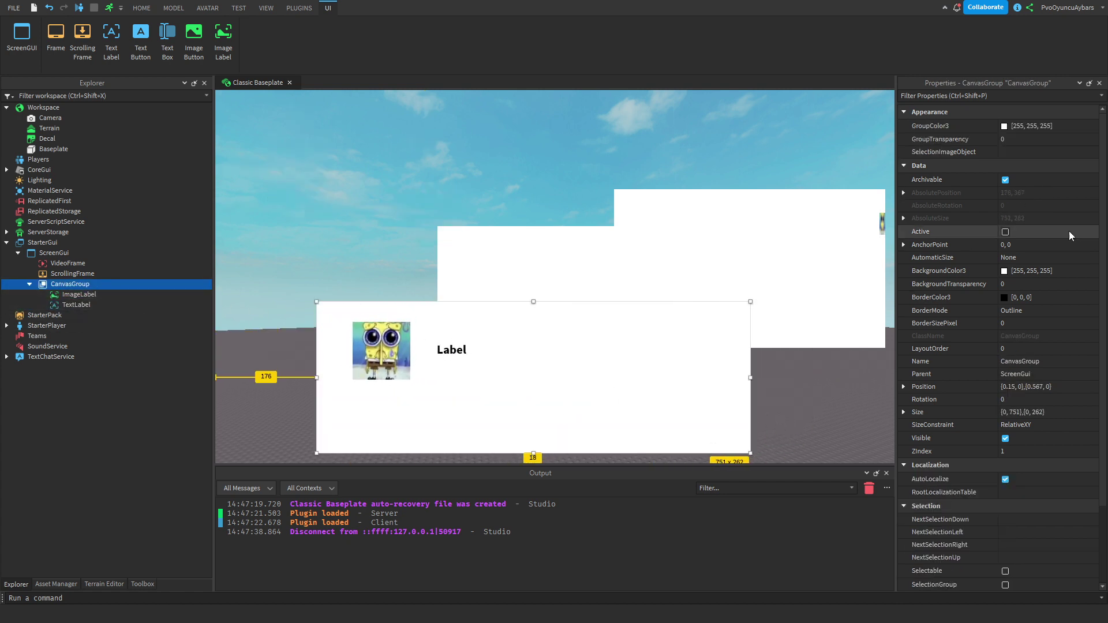
{"action": "left_click", "coordinate": [1033, 284]}
{"action": "left_click_drag", "start_coordinate": [1048, 286], "coordinate": [960, 294]}
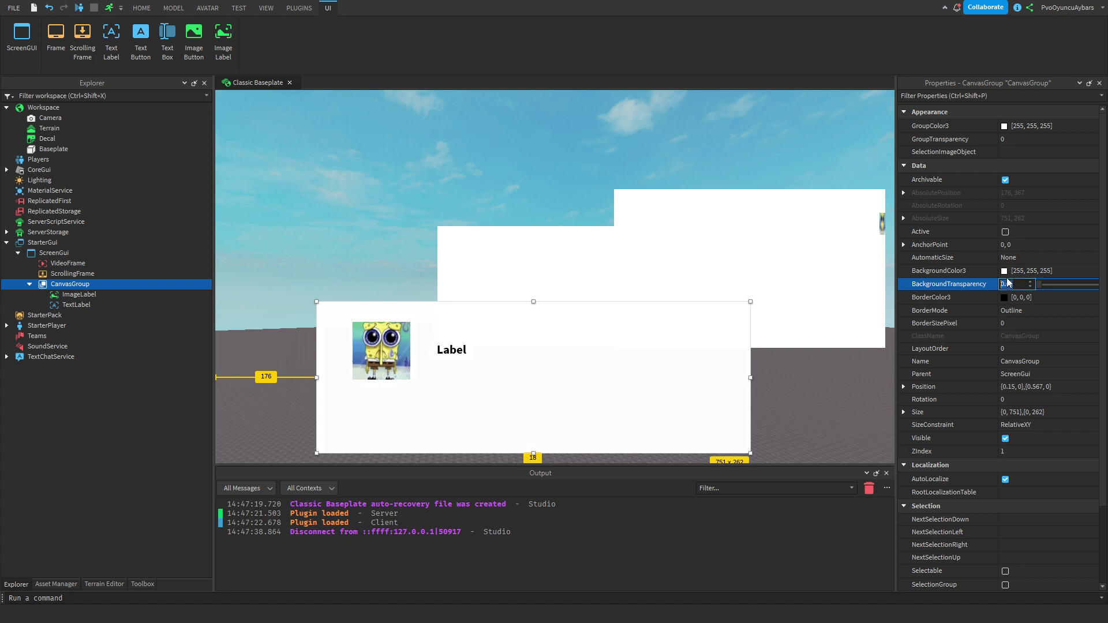
Try the CanvasGroup's GroupTransparency and a darker GroupColor3, and cancel the color change
{"action": "left_click", "coordinate": [1017, 139]}
{"action": "mouse_move", "coordinate": [1038, 141]}
{"action": "left_mouse_down"}
{"action": "mouse_move", "coordinate": [1076, 141]}
{"action": "mouse_move", "coordinate": [1037, 141]}
{"action": "left_mouse_up"}
{"action": "left_click", "coordinate": [998, 127]}
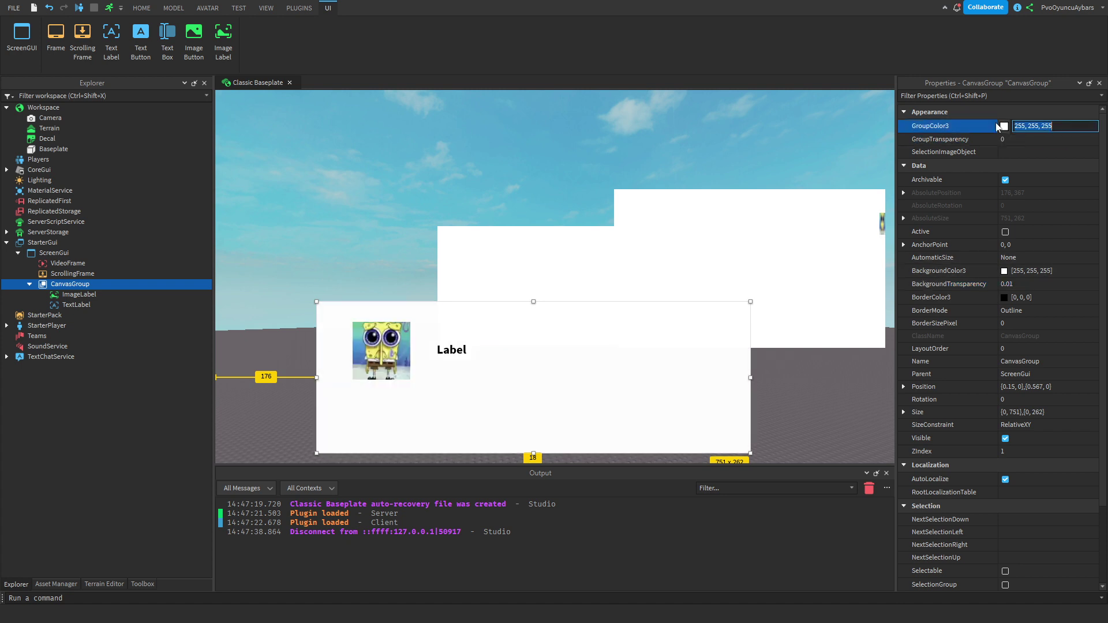
{"action": "left_click", "coordinate": [1004, 126]}
{"action": "left_click_drag", "start_coordinate": [616, 178], "coordinate": [901, 168]}
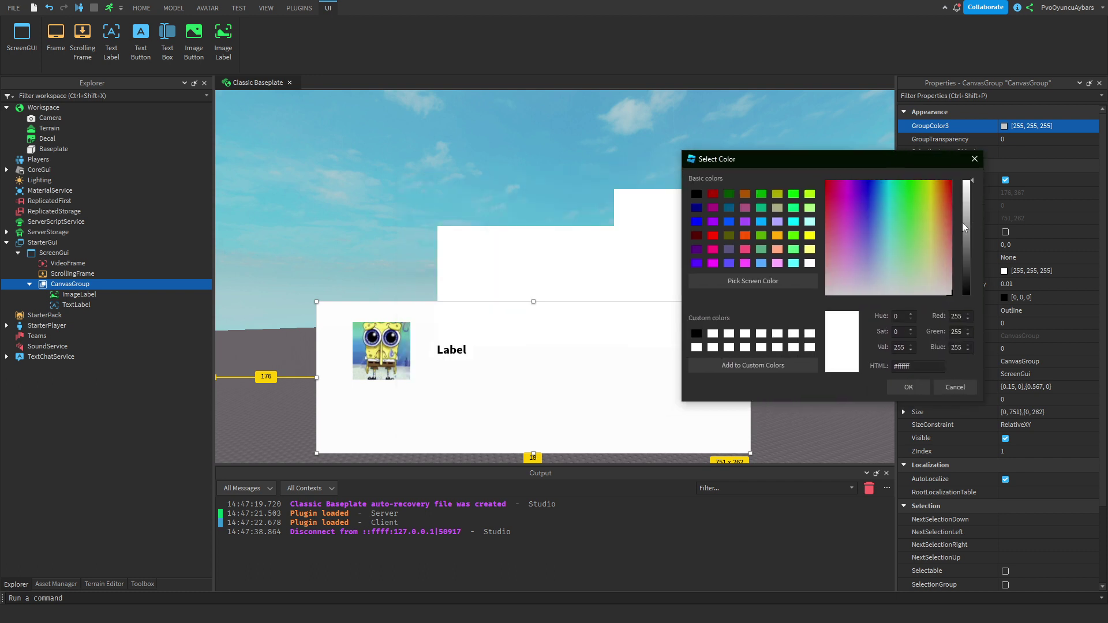
{"action": "left_click_drag", "start_coordinate": [963, 227], "coordinate": [974, 163]}
{"action": "left_click", "coordinate": [955, 388]}
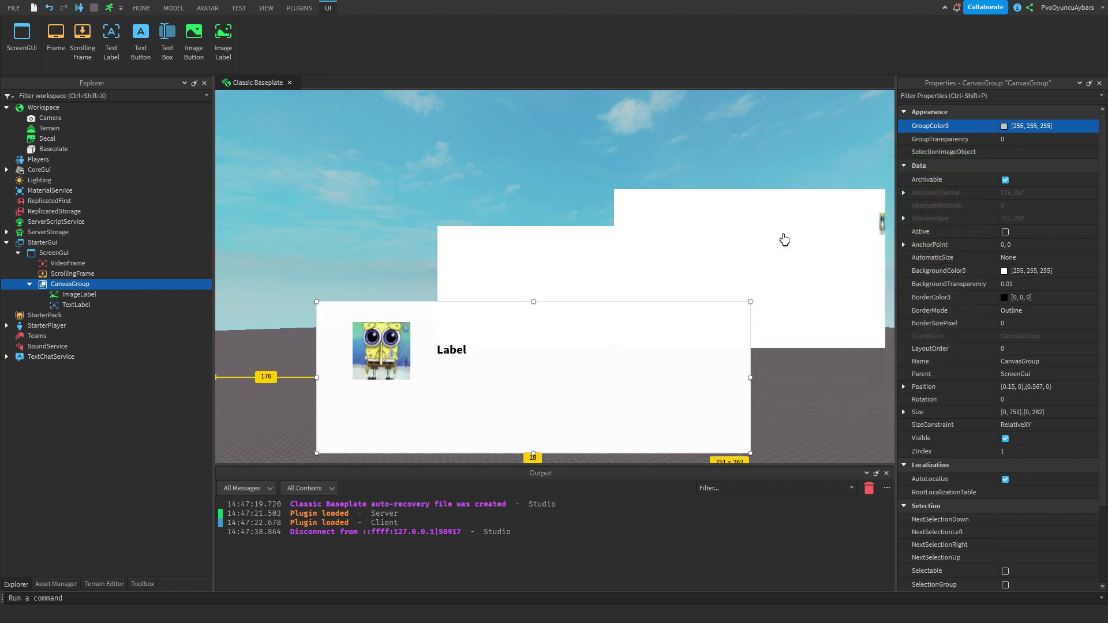
Move the CanvasGroup to about {0.048, 0},{0.15, 0} and resize it to about 688 x 366
{"action": "right_click_drag", "start_coordinate": [551, 161], "coordinate": [693, 168]}
{"action": "left_click", "coordinate": [61, 294]}
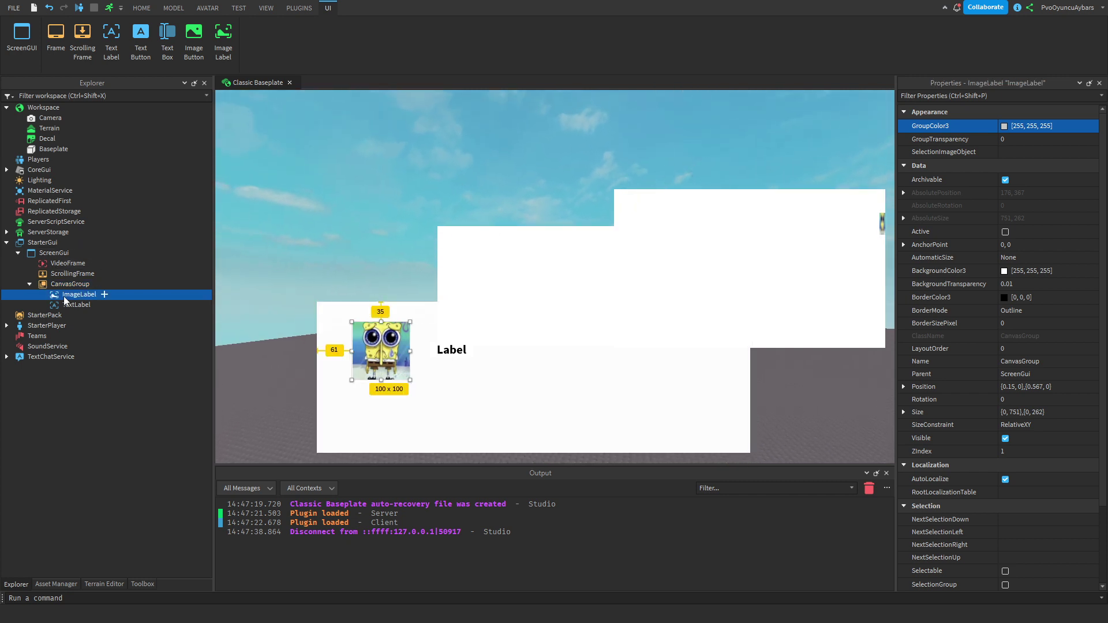
{"action": "left_click", "coordinate": [60, 285]}
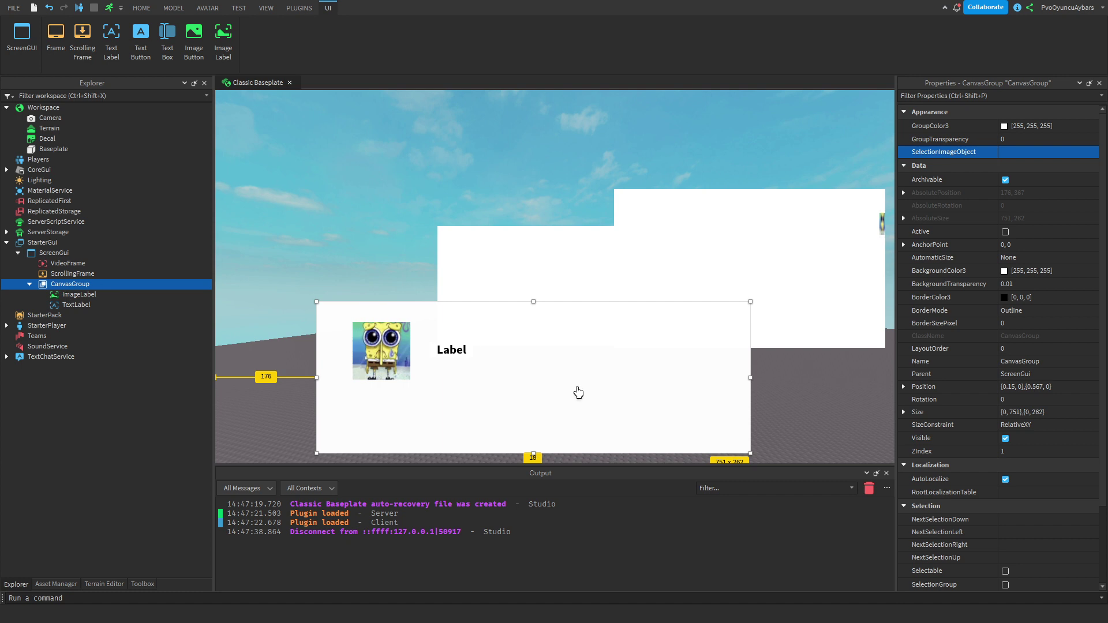
{"action": "left_click_drag", "start_coordinate": [578, 393], "coordinate": [512, 239]}
{"action": "left_click_drag", "start_coordinate": [681, 298], "coordinate": [645, 358]}
Delete the ScrollingFrame and the VideoFrame from the ScreenGui
{"action": "left_click", "coordinate": [710, 314]}
{"action": "key", "text": "Delete"}
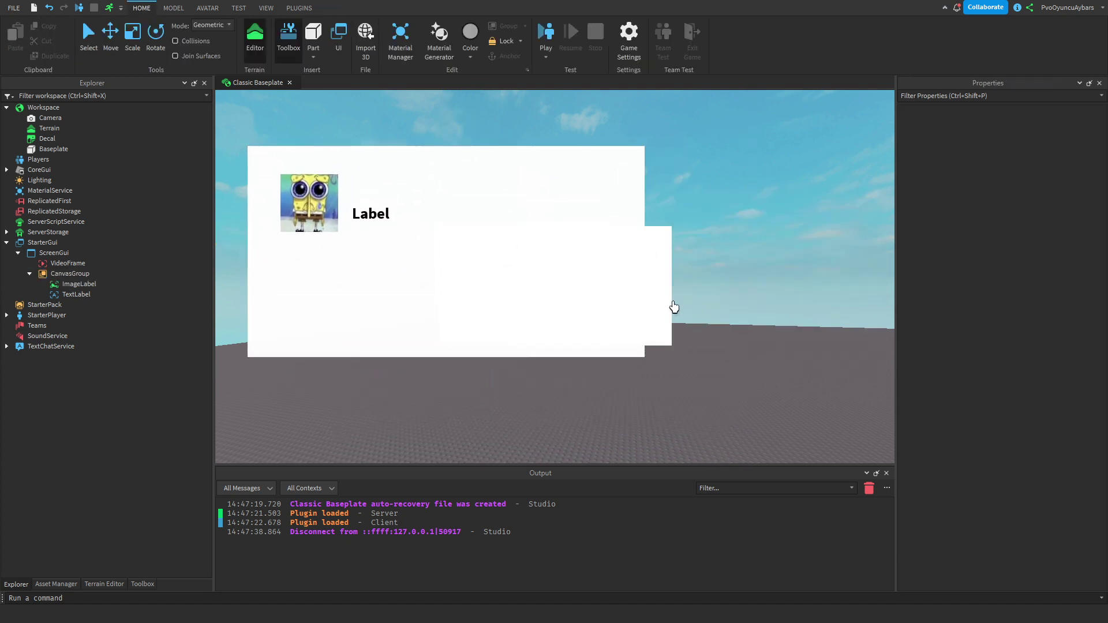
{"action": "left_click", "coordinate": [63, 265]}
{"action": "key", "text": "Delete"}
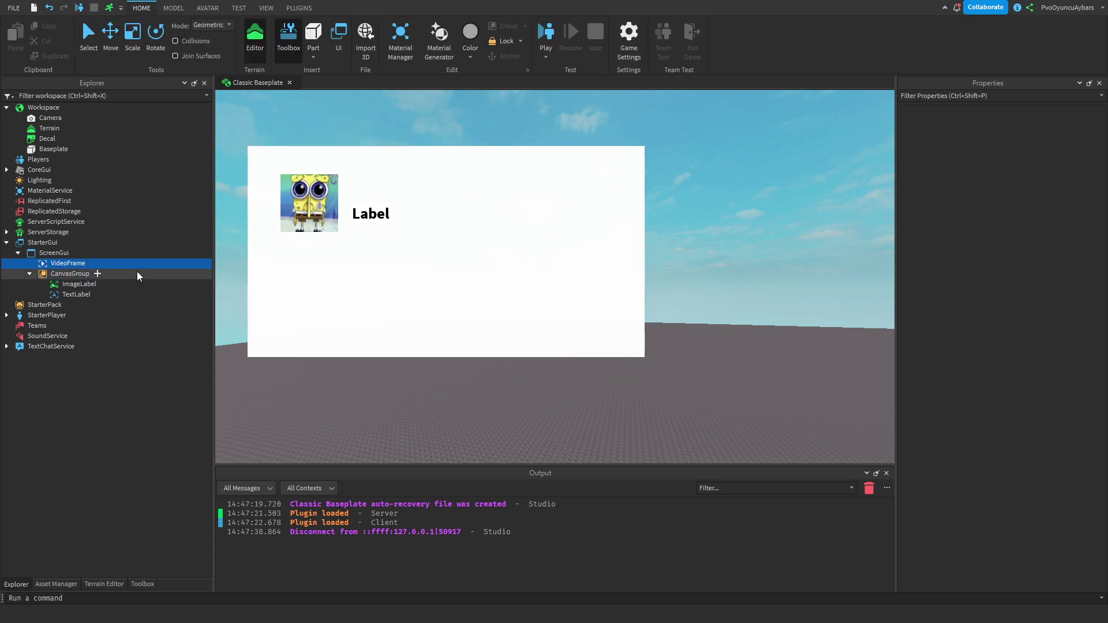
Add a LocalScript to the CanvasGroup and clear its default code
{"action": "left_click", "coordinate": [95, 265]}
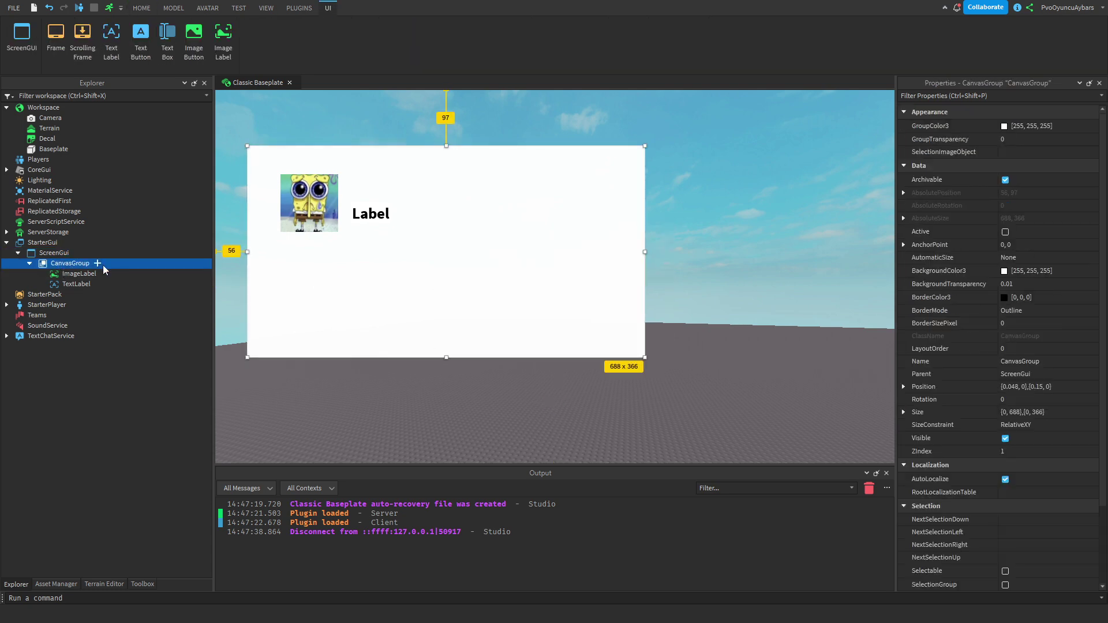
{"action": "left_click", "coordinate": [97, 264]}
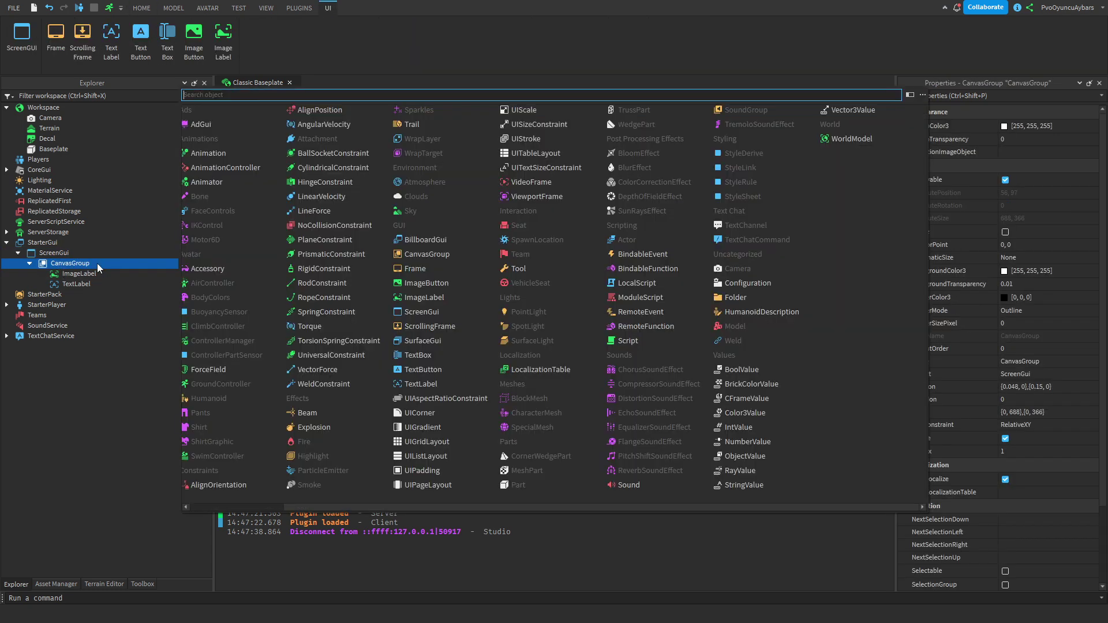
{"action": "type", "text": "local"}
{"action": "key", "text": "Return"}
{"action": "key", "text": "ctrl+a"}
{"action": "key", "text": "BackSpace"}
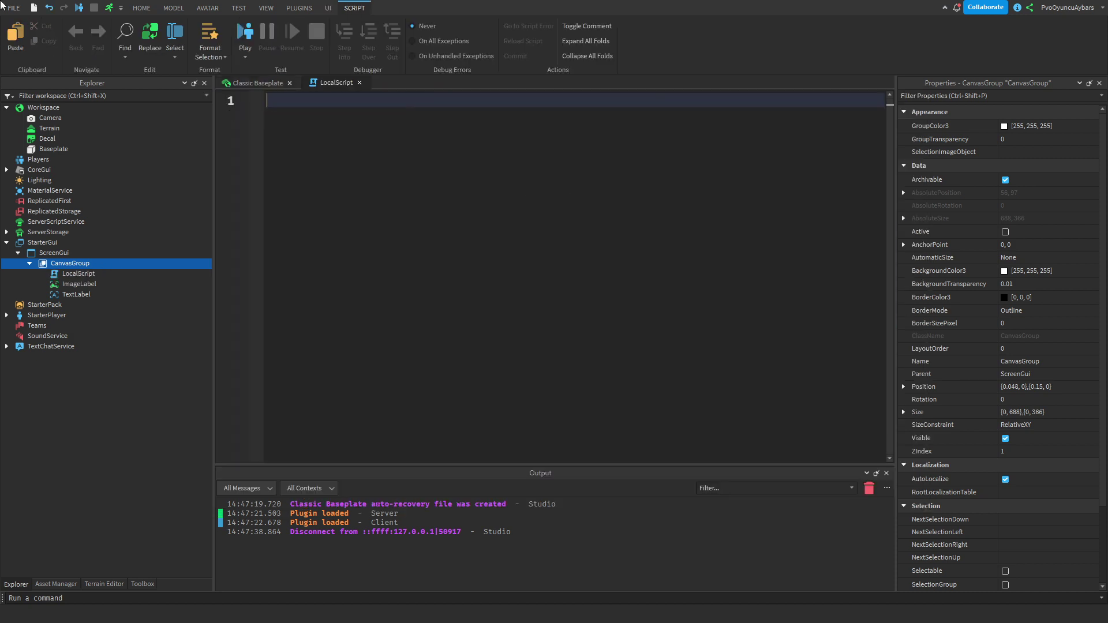
Write local tweenService = game:GetService("TweenService") as the first line of the LocalScript
{"action": "type", "text": "local tweenService ="}
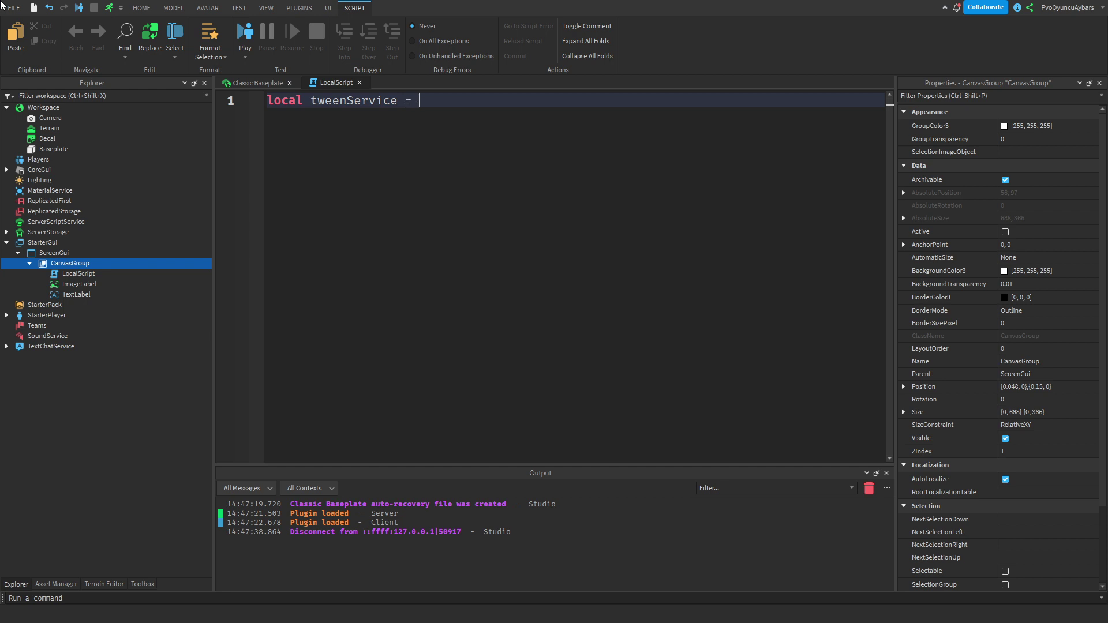
{"action": "type", "text": "gameI:GetS"}
{"action": "key", "text": "Tab"}
{"action": "type", "text": "\""}
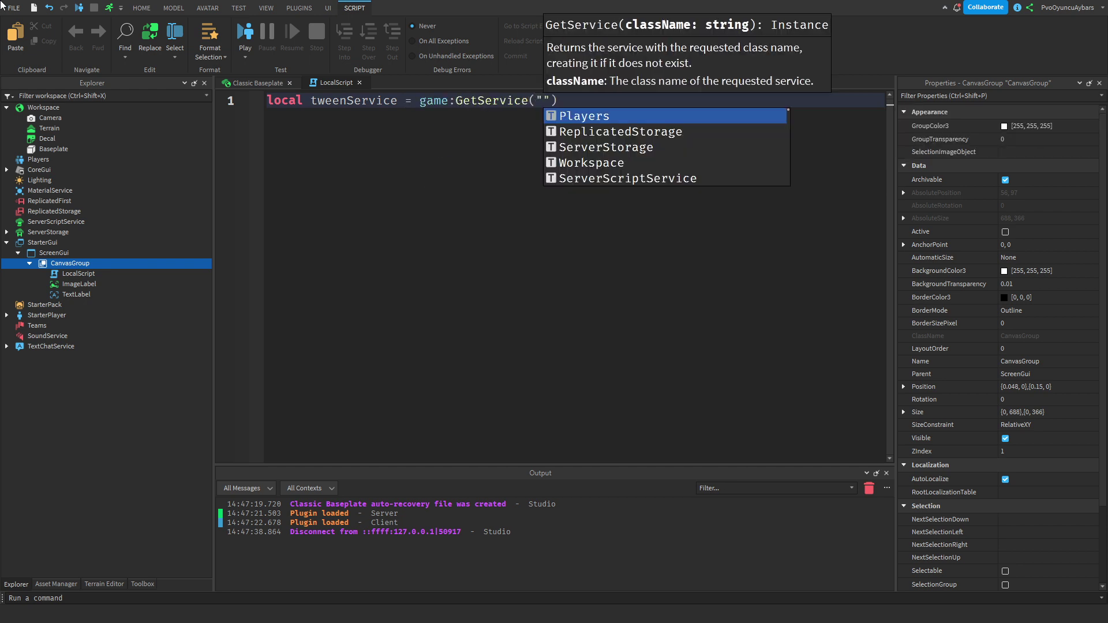
{"action": "type", "text": "Twe"}
{"action": "key", "text": "Tab"}
{"action": "key", "text": "Return"}
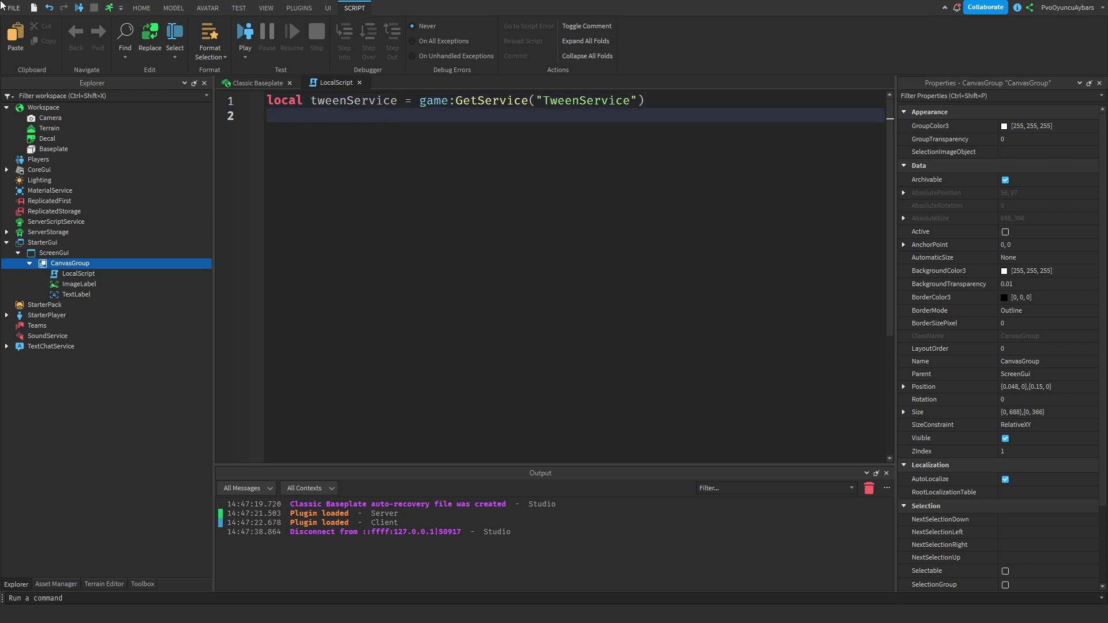
{"action": "key", "text": "Return"}
Center the CanvasGroup on the screen and convert its position and size to scale units with AutoScale Lite's Unit Conversion
{"action": "left_click", "coordinate": [260, 84]}
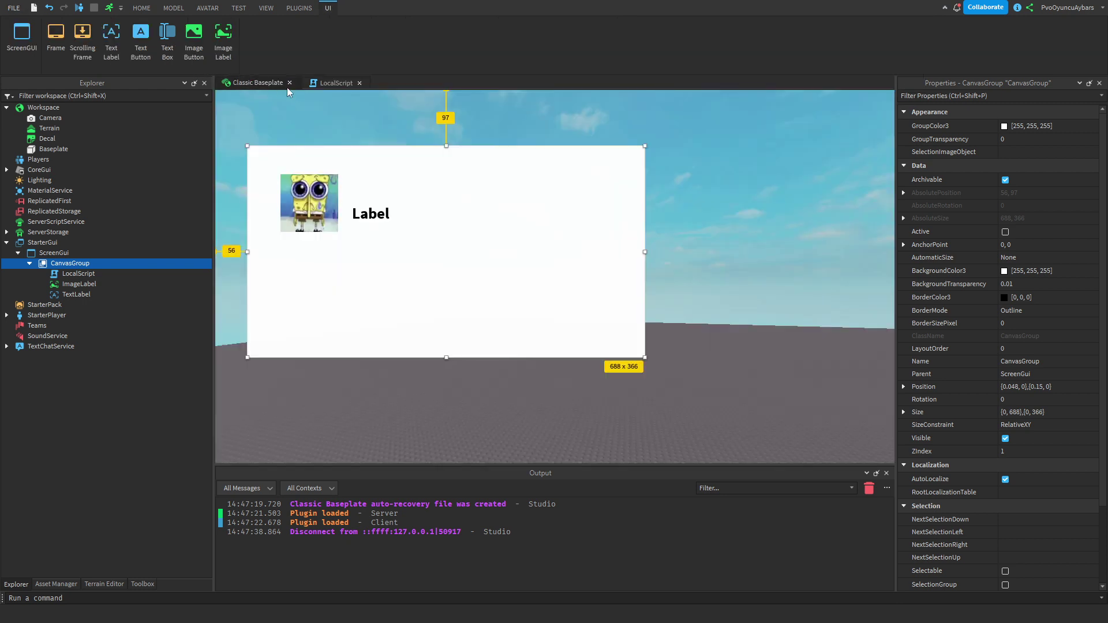
{"action": "left_click_drag", "start_coordinate": [424, 283], "coordinate": [566, 294]}
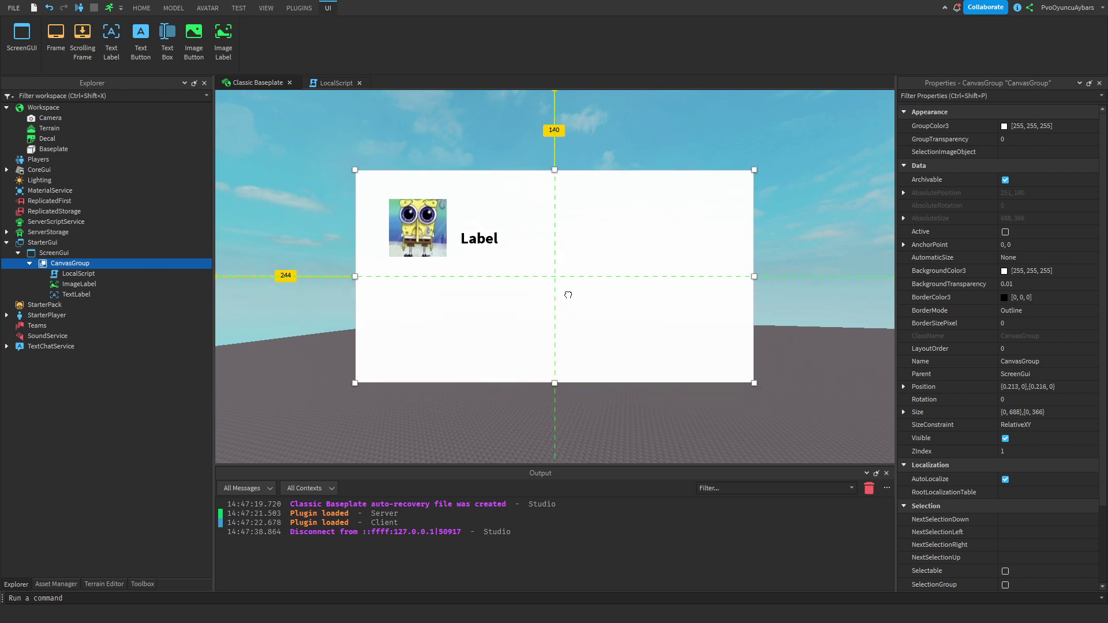
{"action": "left_click", "coordinate": [237, 8]}
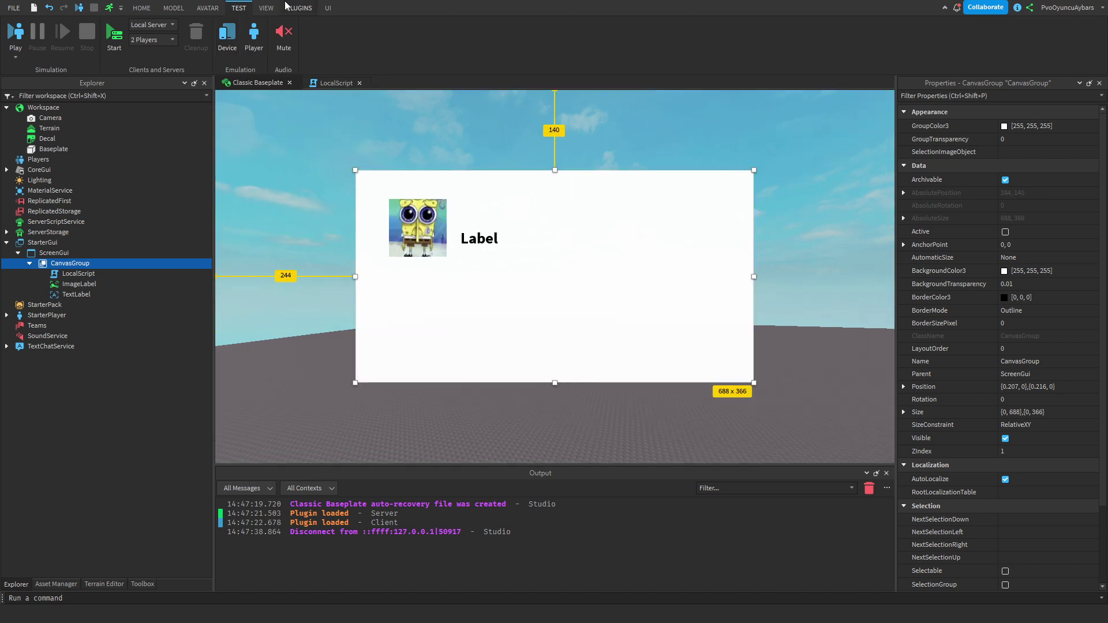
{"action": "left_click", "coordinate": [298, 8]}
{"action": "left_click", "coordinate": [1023, 41]}
{"action": "left_click", "coordinate": [1045, 110]}
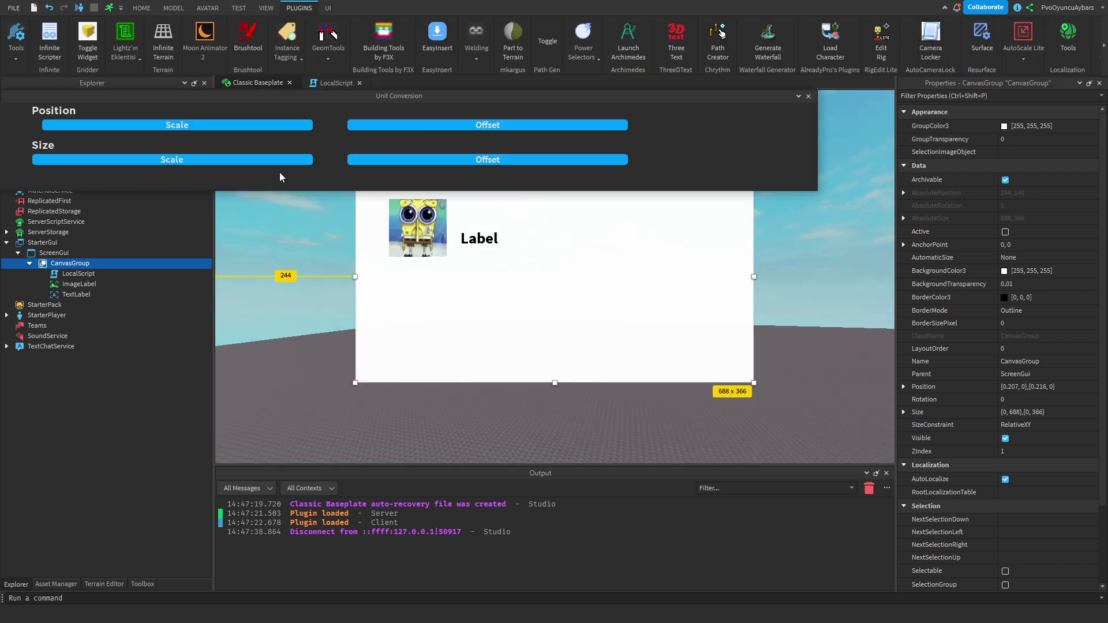
{"action": "left_click", "coordinate": [250, 126]}
{"action": "left_click", "coordinate": [261, 159]}
{"action": "left_click", "coordinate": [807, 96]}
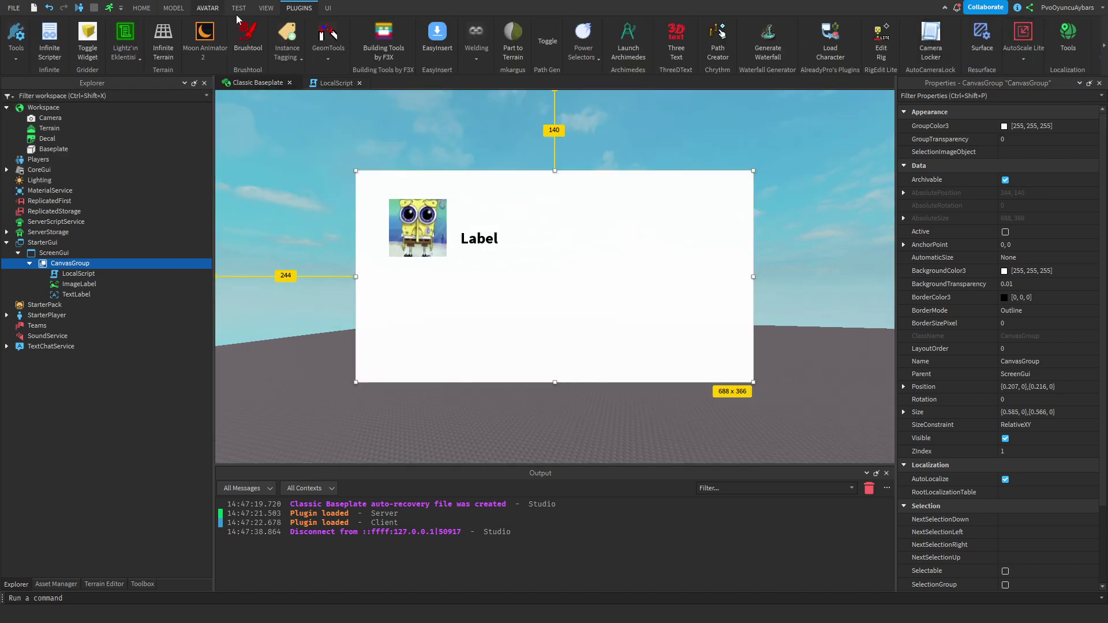
Convert the position and size of the ImageLabel and TextLabel to scale units with AutoScale Lite's Unit Conversion
{"action": "left_click", "coordinate": [238, 8]}
{"action": "left_click", "coordinate": [7, 297]}
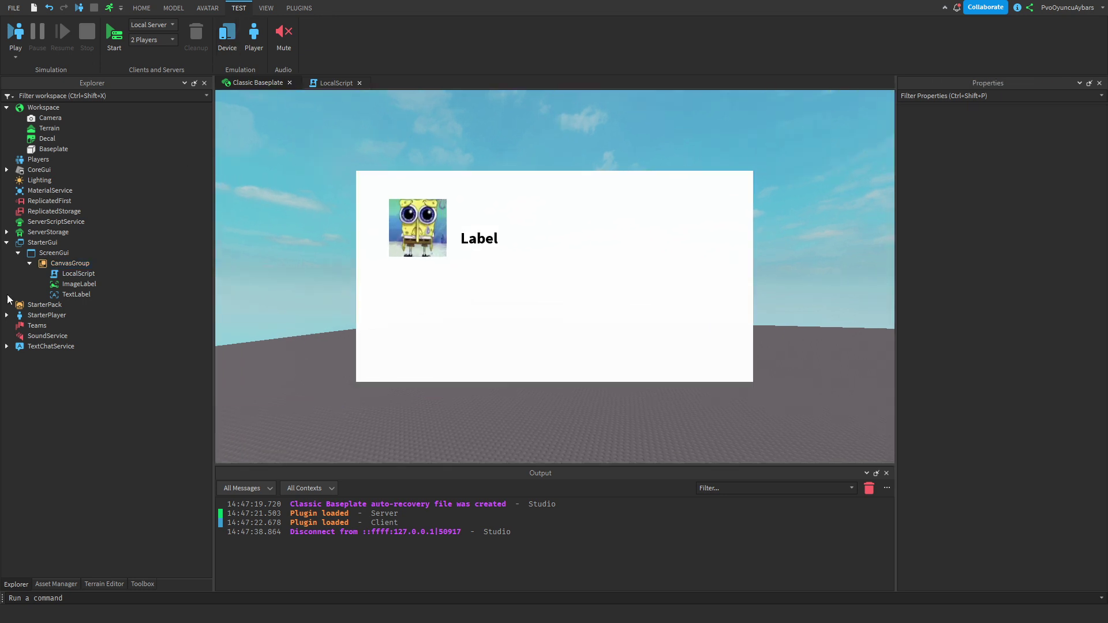
{"action": "left_click", "coordinate": [75, 291]}
{"action": "left_click", "coordinate": [74, 283], "text": "ctrl"}
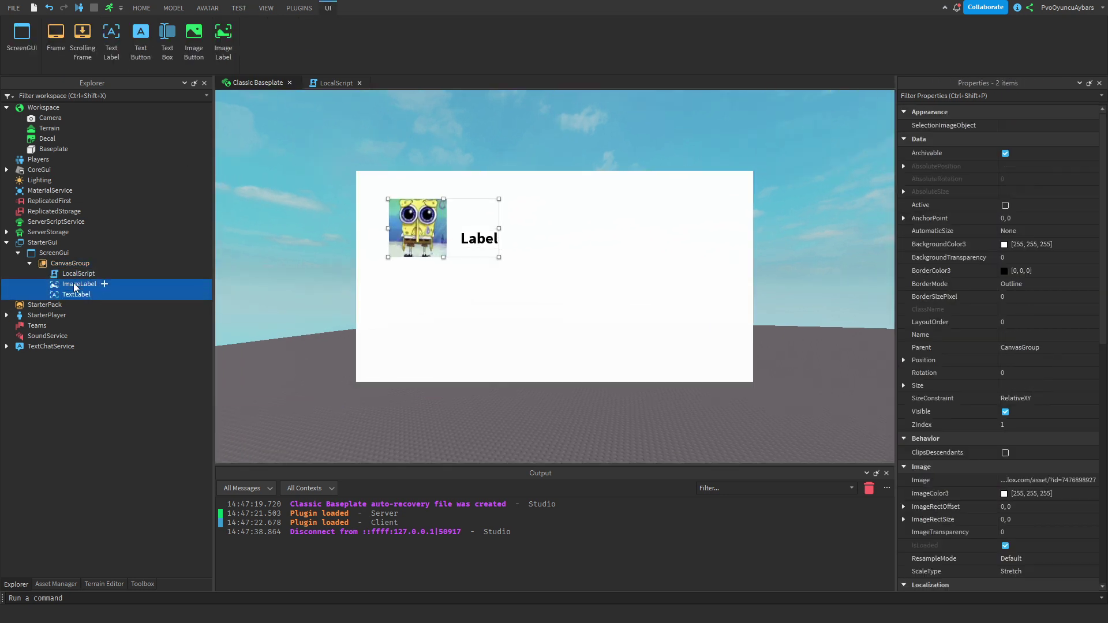
{"action": "left_click", "coordinate": [266, 8]}
{"action": "left_click", "coordinate": [238, 8]}
{"action": "left_click", "coordinate": [299, 8]}
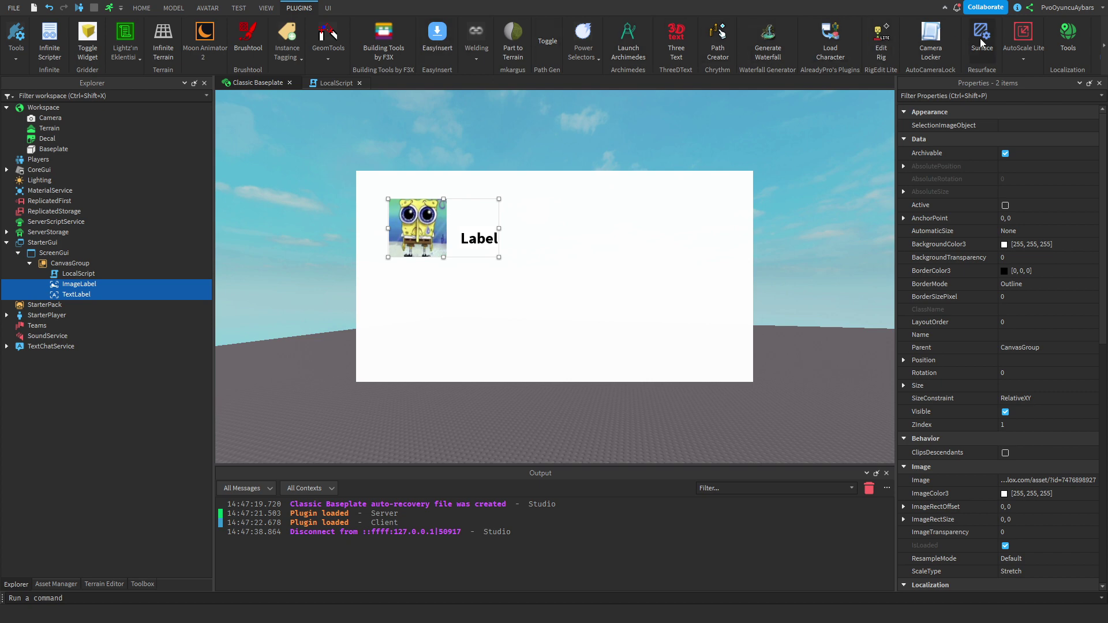
{"action": "left_click", "coordinate": [1023, 35]}
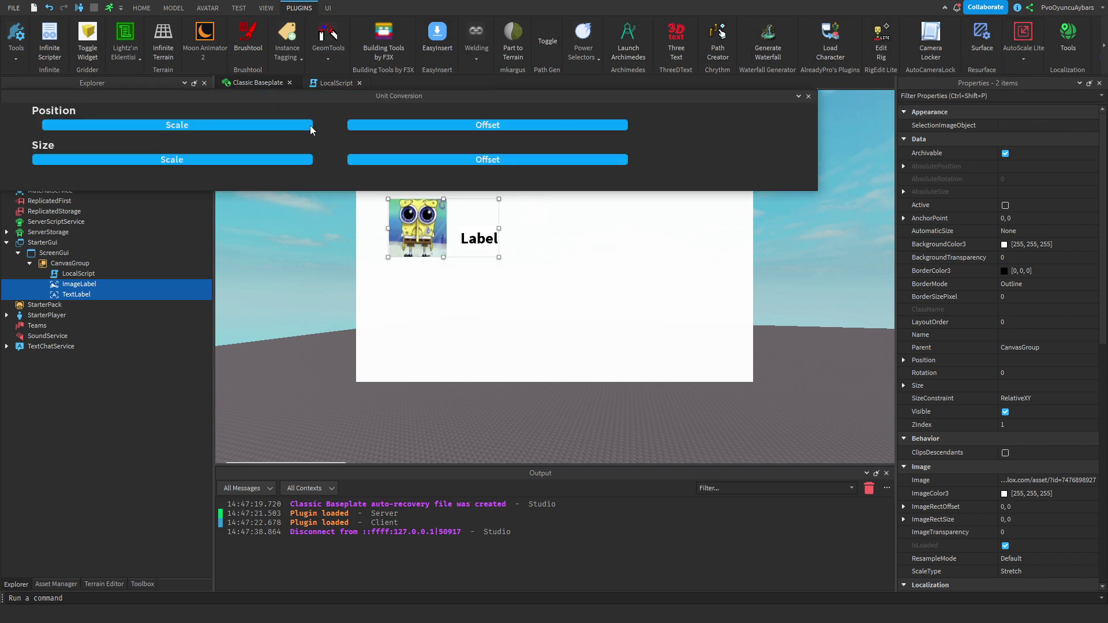
{"action": "left_click", "coordinate": [310, 126]}
{"action": "left_click", "coordinate": [283, 160]}
{"action": "left_click", "coordinate": [808, 95]}
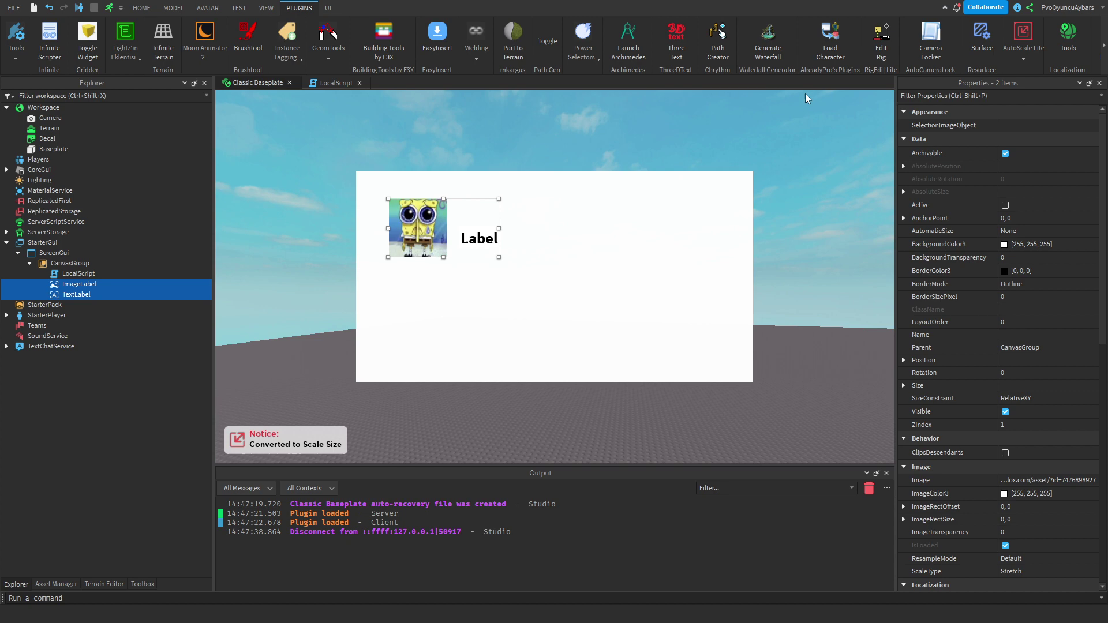
Preview the GUI layout in the device emulator at HD 1080
{"action": "left_click", "coordinate": [238, 8]}
{"action": "left_click", "coordinate": [399, 37]}
{"action": "left_click", "coordinate": [141, 8]}
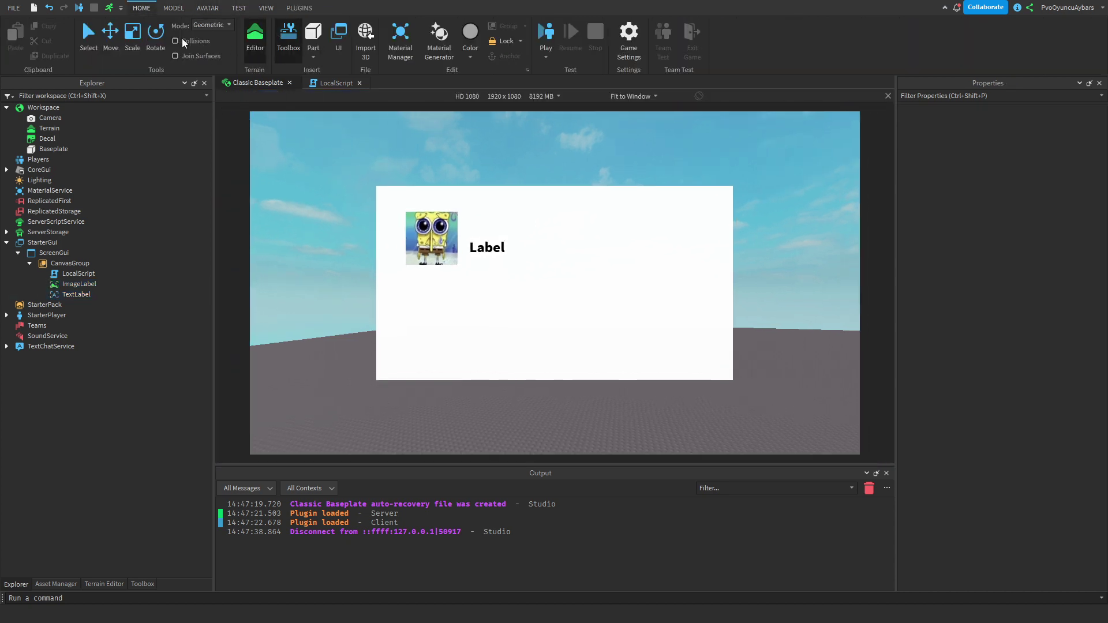
On line 2 of the LocalScript, declare local tweenInfo = TweenInfo.new(2, Enum.EasingStyle.Quad)
{"action": "left_click", "coordinate": [326, 83]}
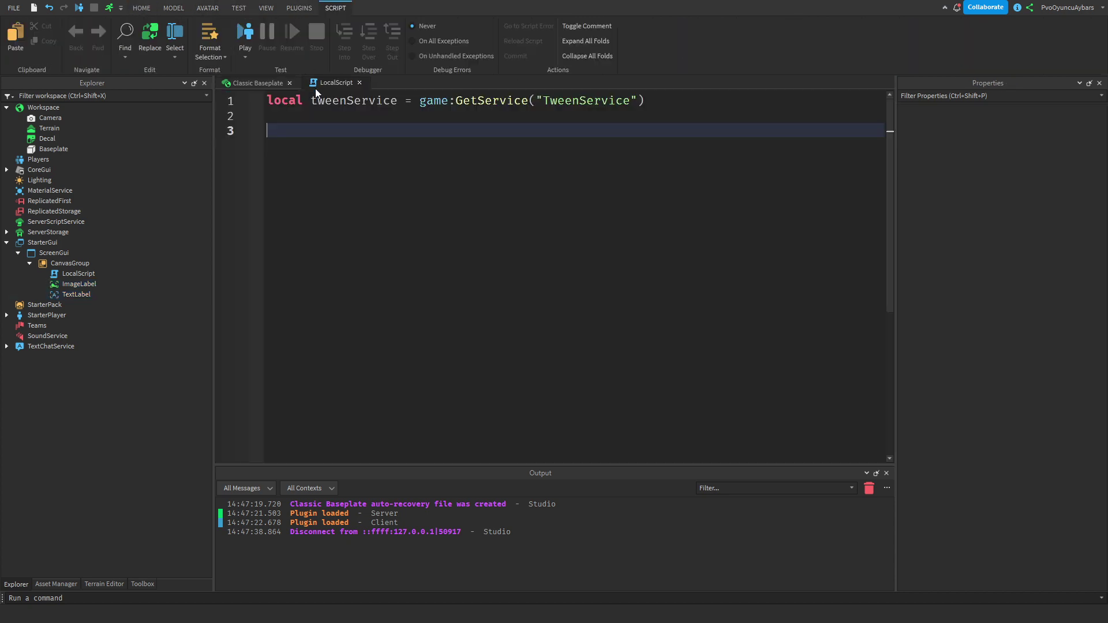
{"action": "key", "text": "BackSpace"}
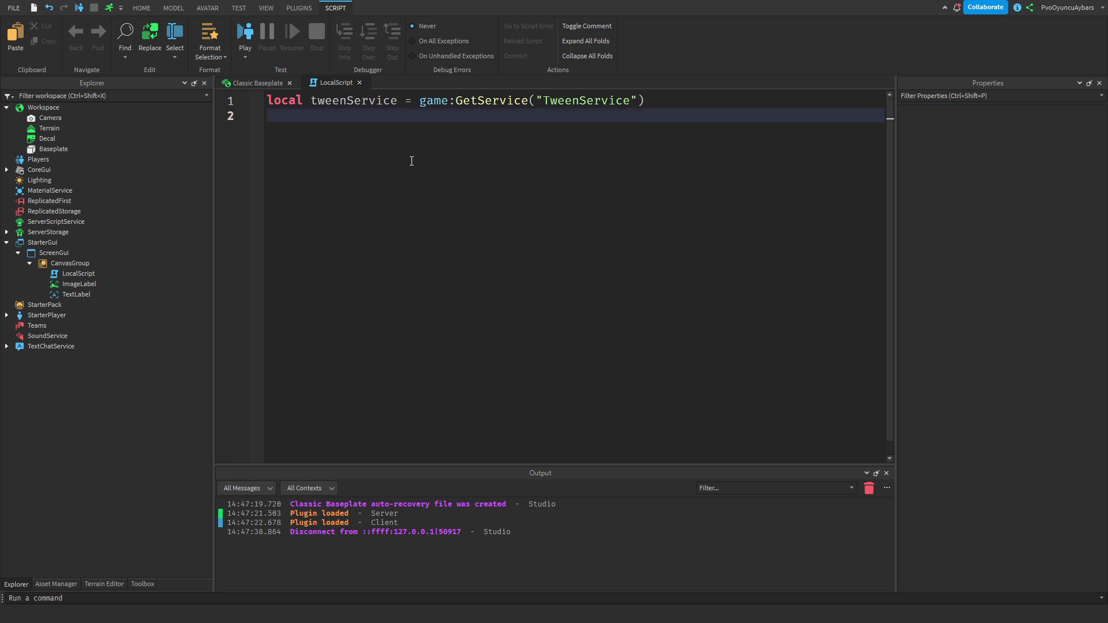
{"action": "type", "text": "local tweenInfo = TweenInfo.new("}
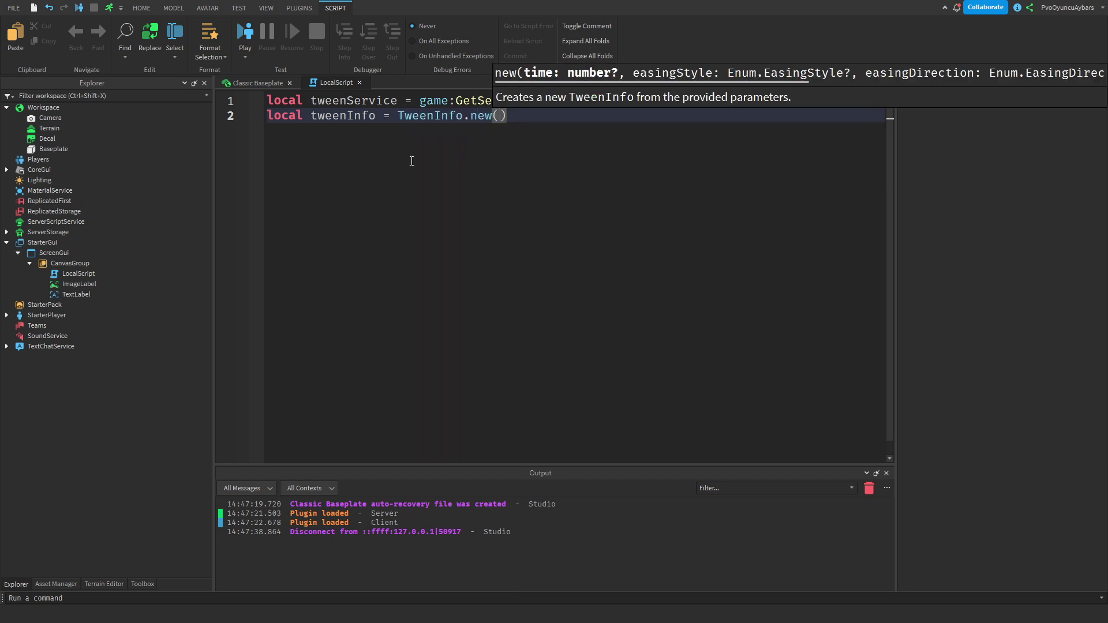
{"action": "type", "text": "2, e"}
{"action": "type", "text": "num.EasingStyle"}
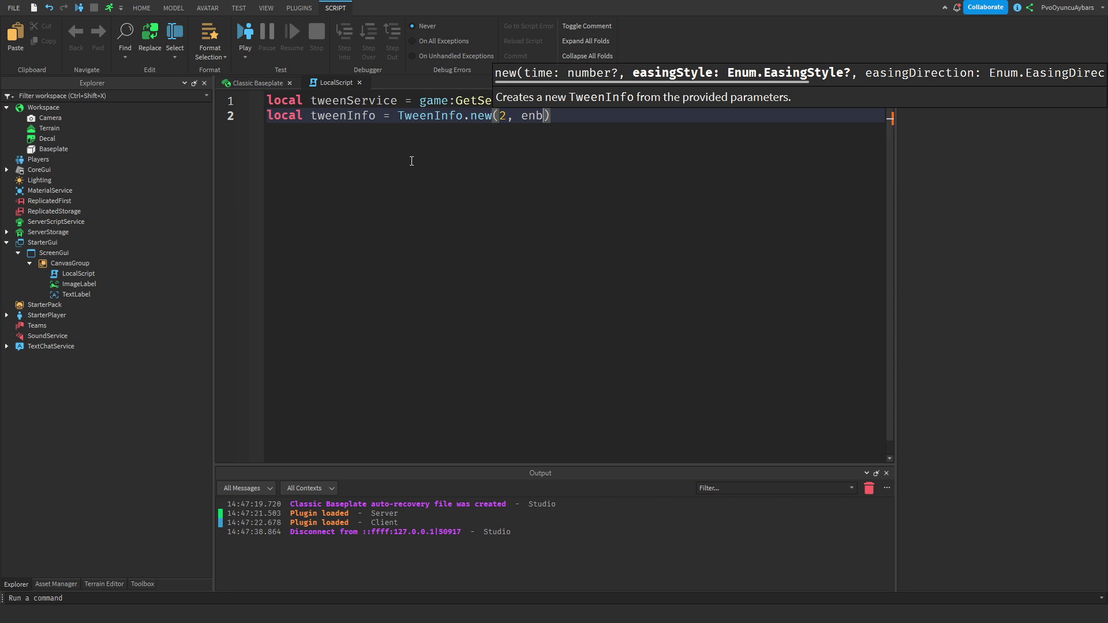
{"action": "type", "text": "."}
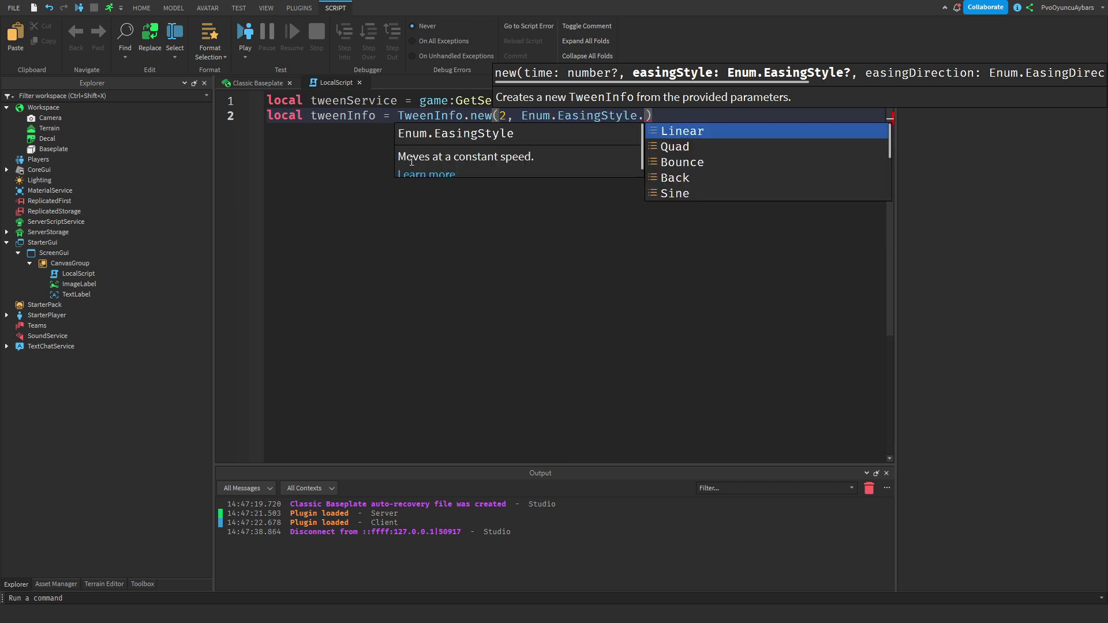
{"action": "key", "text": "Down"}
{"action": "key", "text": "Return"}
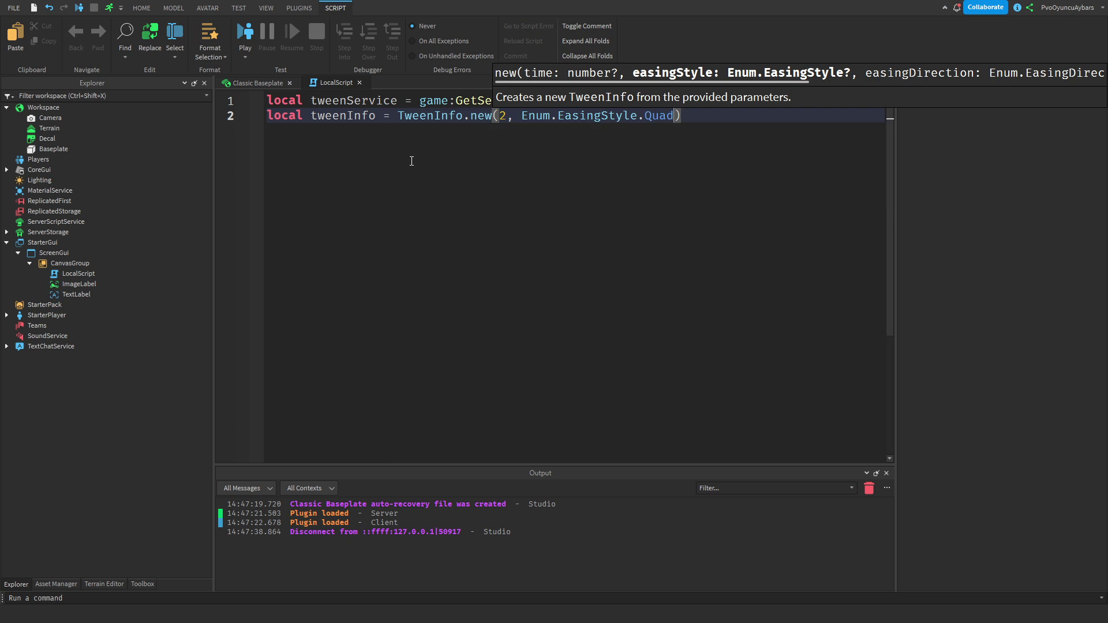
Add Enum.EasingDirection.Out as the third argument of TweenInfo.new
{"action": "type", "text": ", Enum.eas"}
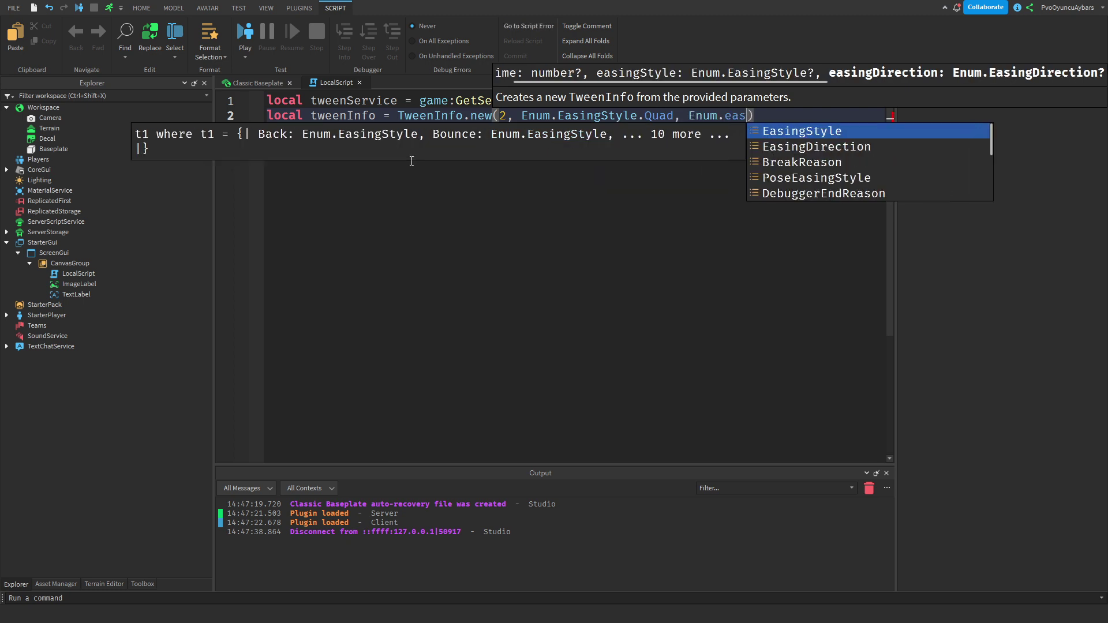
{"action": "type", "text": "ing"}
{"action": "key", "text": "Return"}
{"action": "type", "text": "."}
{"action": "type", "text": "on.o"}
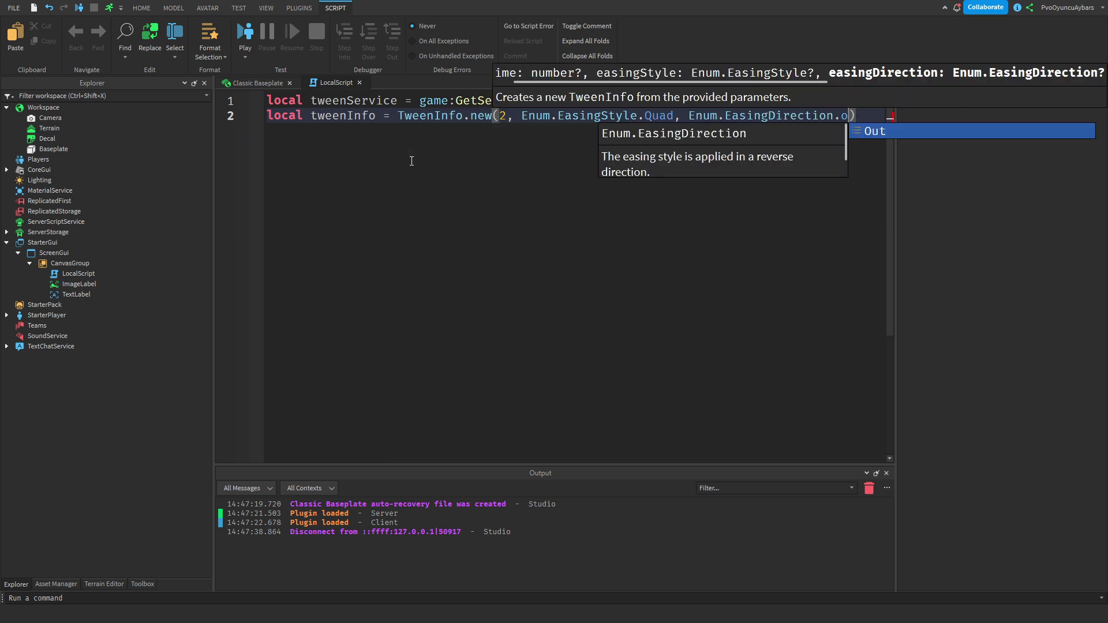
{"action": "key", "text": "Return"}
{"action": "type", "text": ","}
{"action": "key", "text": "BackSpace"}
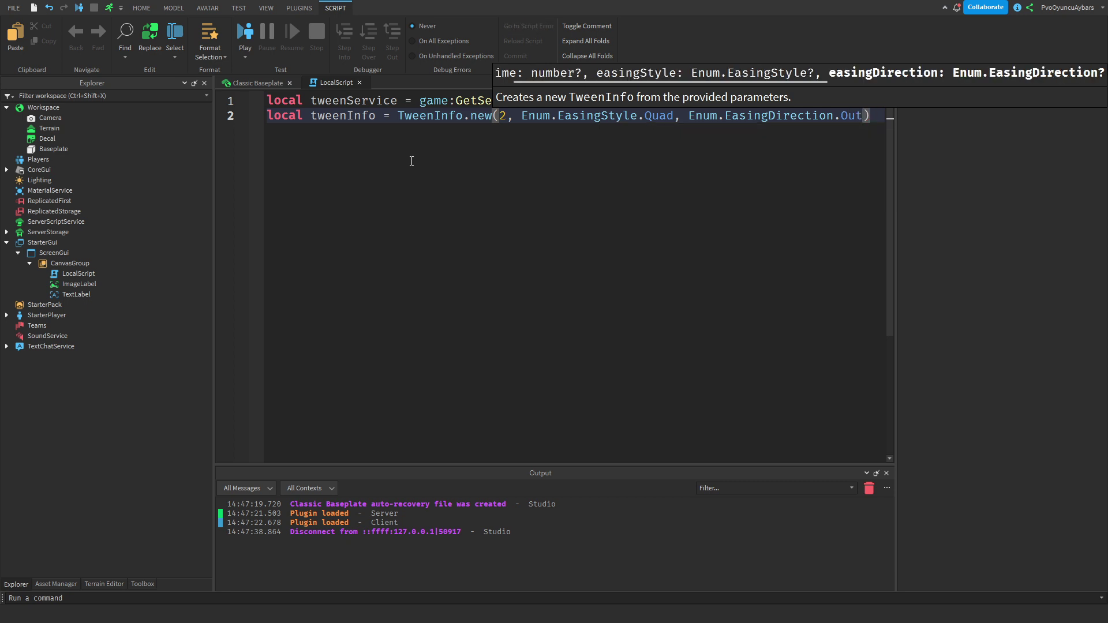
On line 3, write local tween = tweenService:Create(script.Parent, tweenInfo, {}) with an empty property table
{"action": "left_click", "coordinate": [871, 117]}
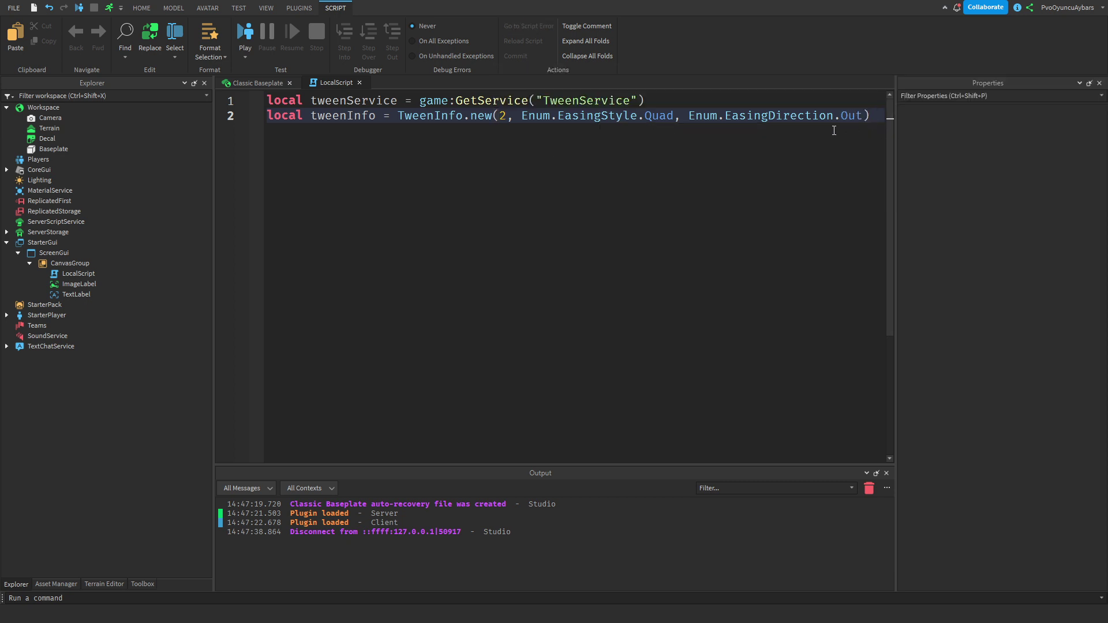
{"action": "key", "text": "Return"}
{"action": "type", "text": ","}
{"action": "type", "text": "local tween"}
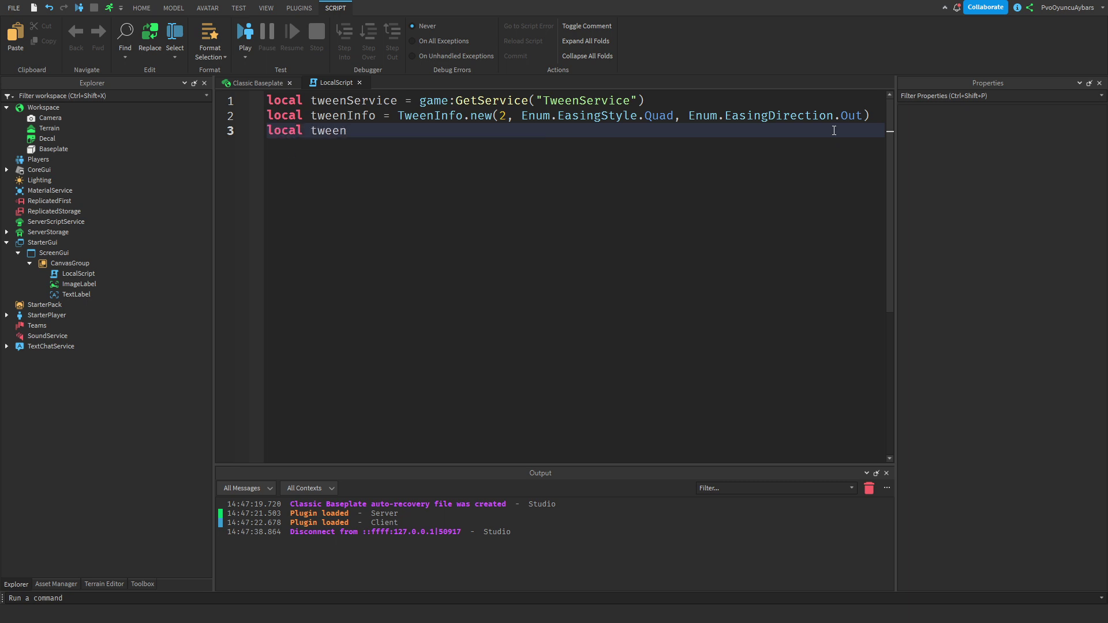
{"action": "type", "text": " = twe"}
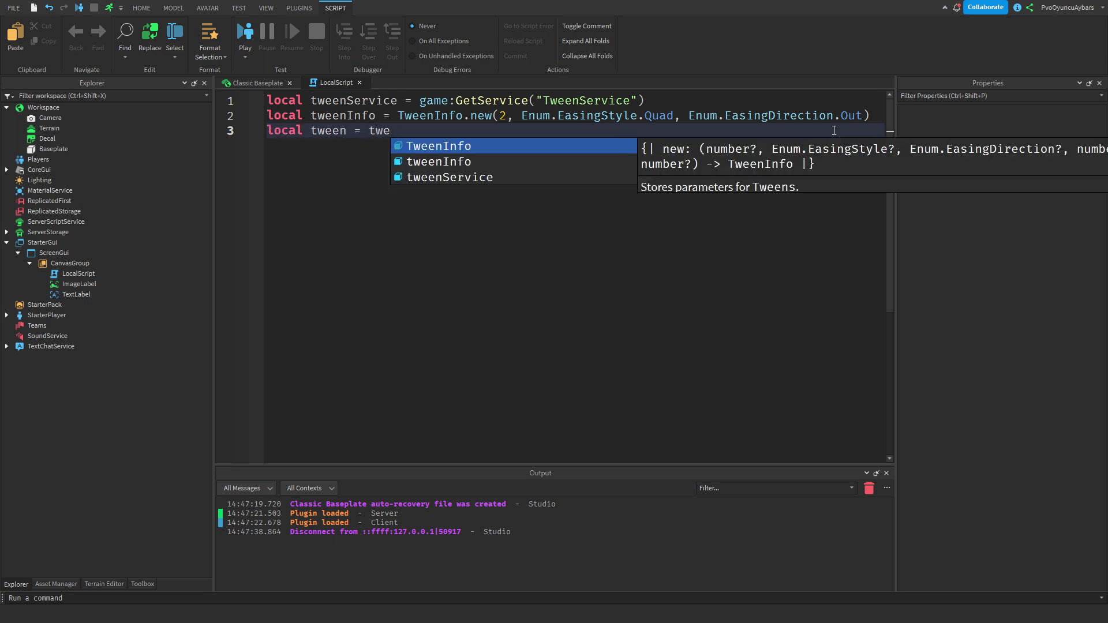
{"action": "type", "text": "enService."}
{"action": "key", "text": "BackSpace"}
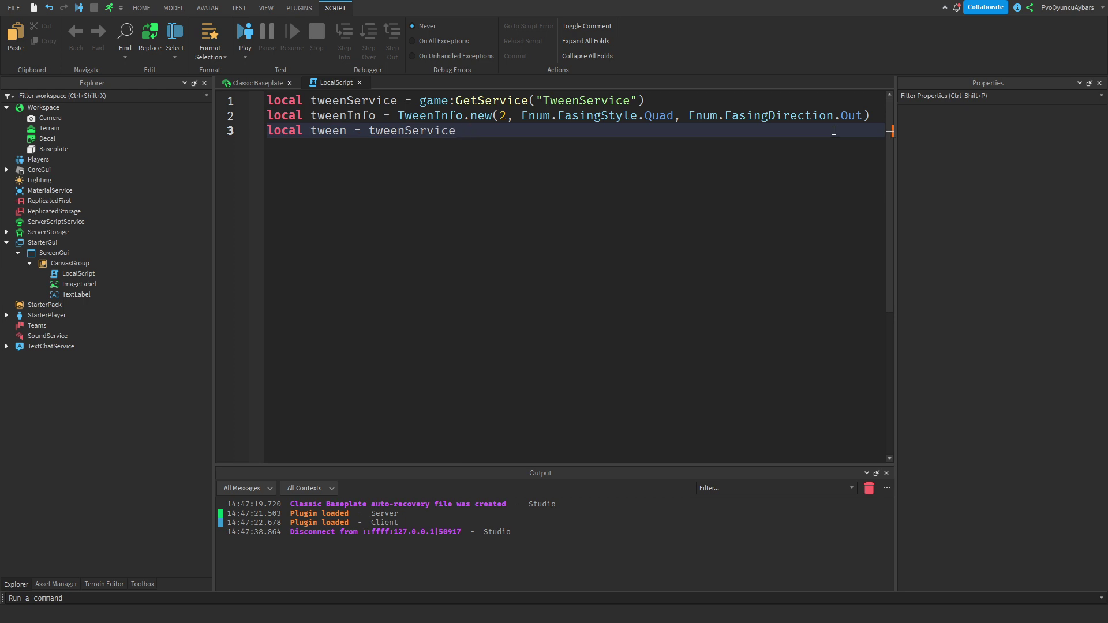
{"action": "type", "text": ":Creüate("}
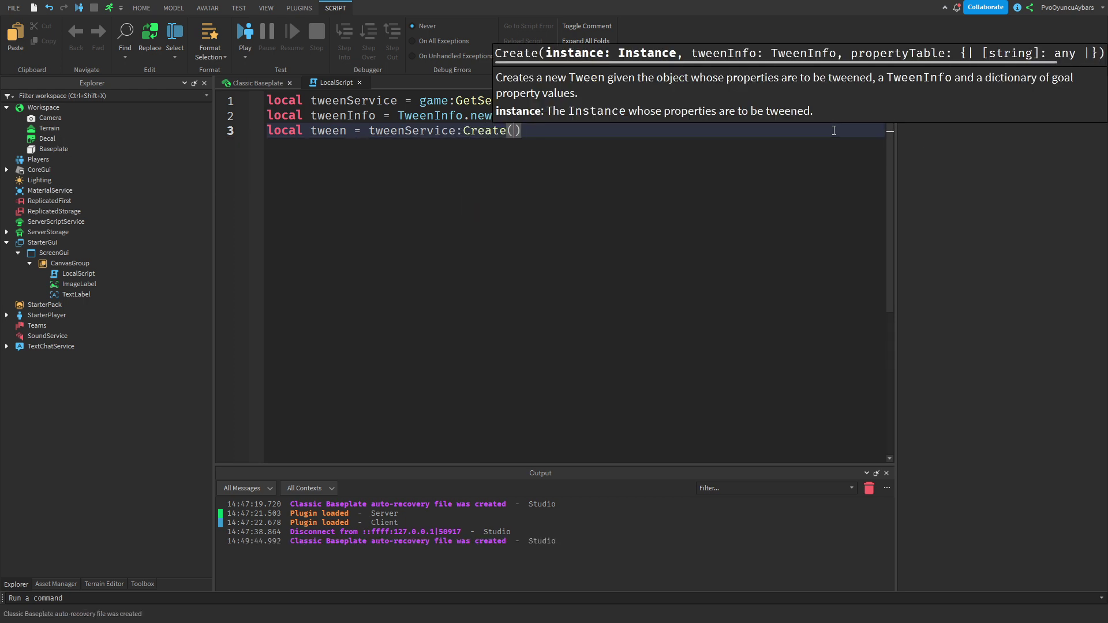
{"action": "type", "text": "script.Parent, tweenInfo,"}
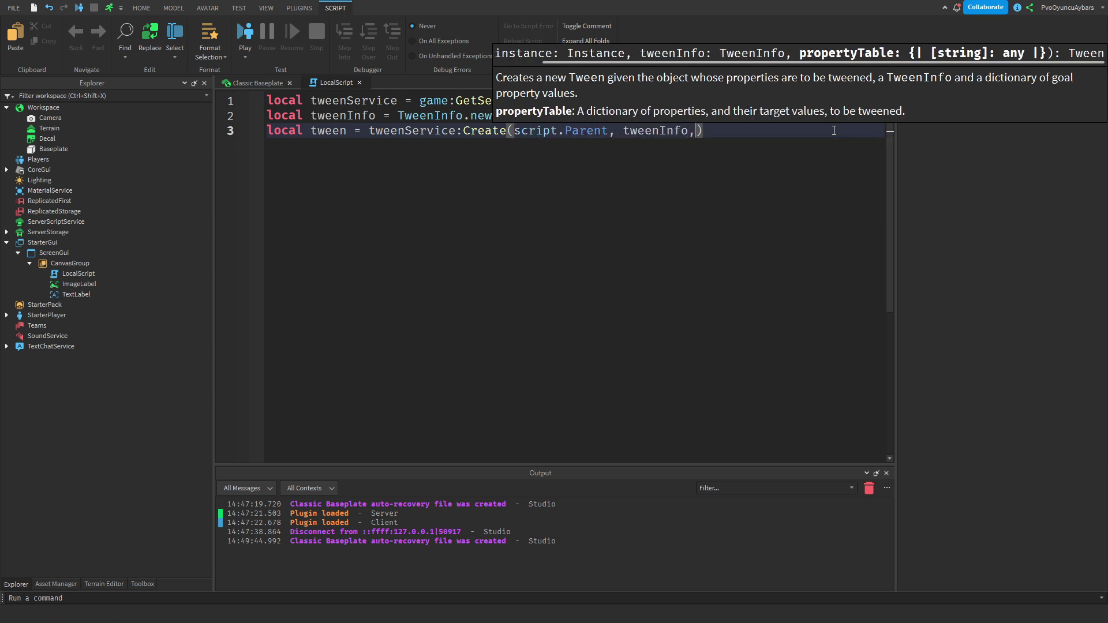
{"action": "type", "text": " {"}
Set the CanvasGroup's GroupTransparency to 1
{"action": "left_click", "coordinate": [70, 263]}
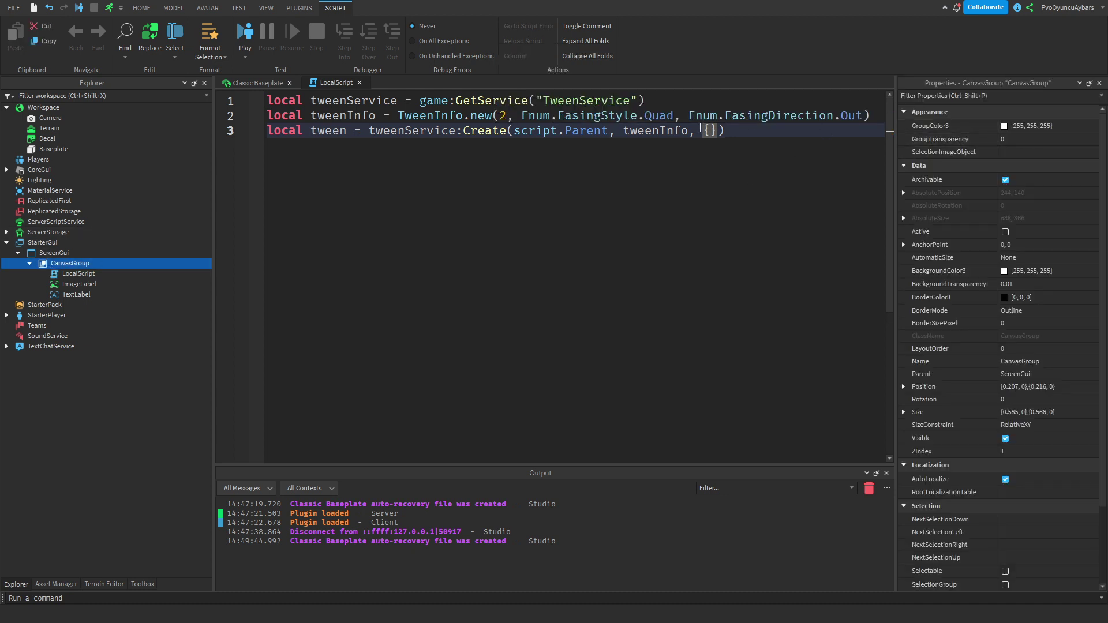
{"action": "left_click", "coordinate": [258, 82]}
{"action": "left_click", "coordinate": [1015, 139]}
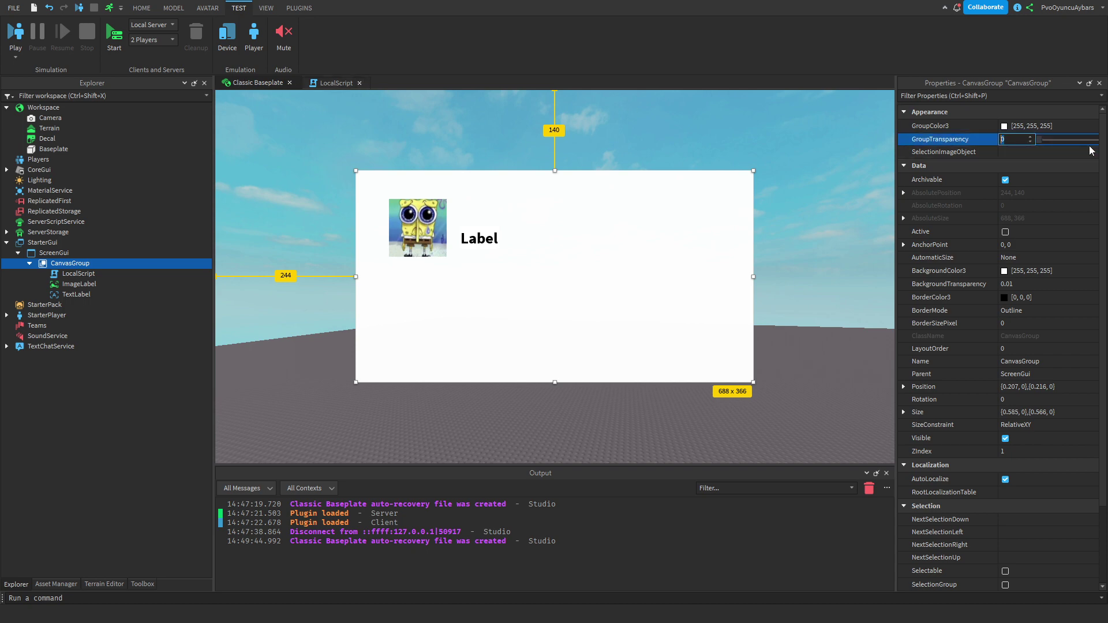
{"action": "left_click_drag", "start_coordinate": [1038, 139], "coordinate": [1093, 139]}
Enter ["GroupTransparency"] as the key in the property table of the tweenService:Create call in the LocalScript
{"action": "left_click", "coordinate": [336, 83]}
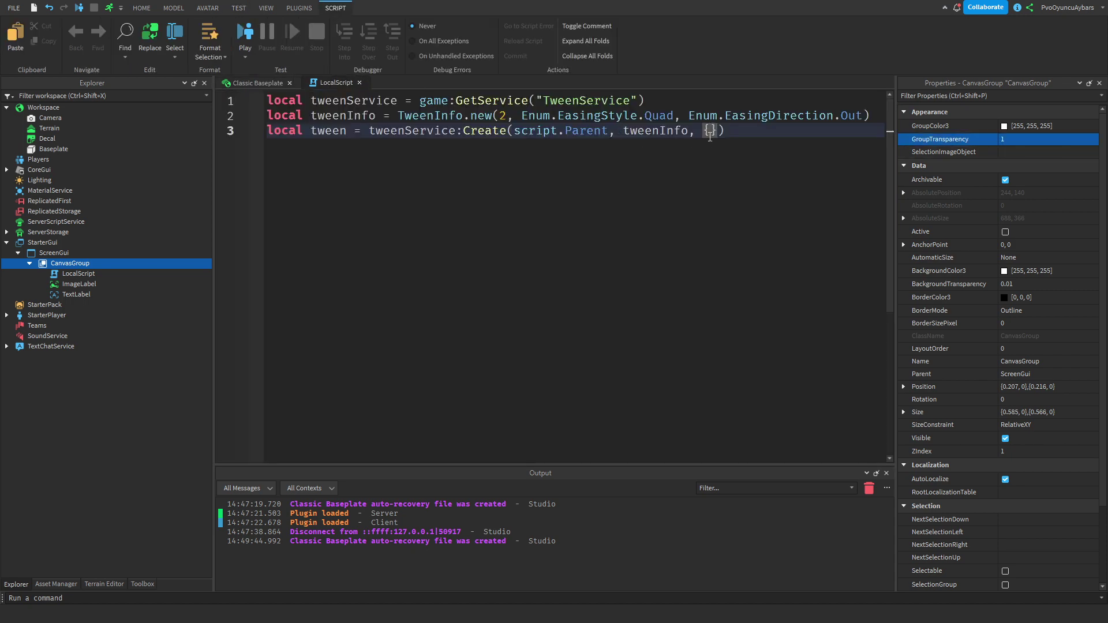
{"action": "left_click", "coordinate": [710, 136]}
{"action": "type", "text": "g"}
{"action": "key", "text": "BackSpace"}
{"action": "type", "text": "\""}
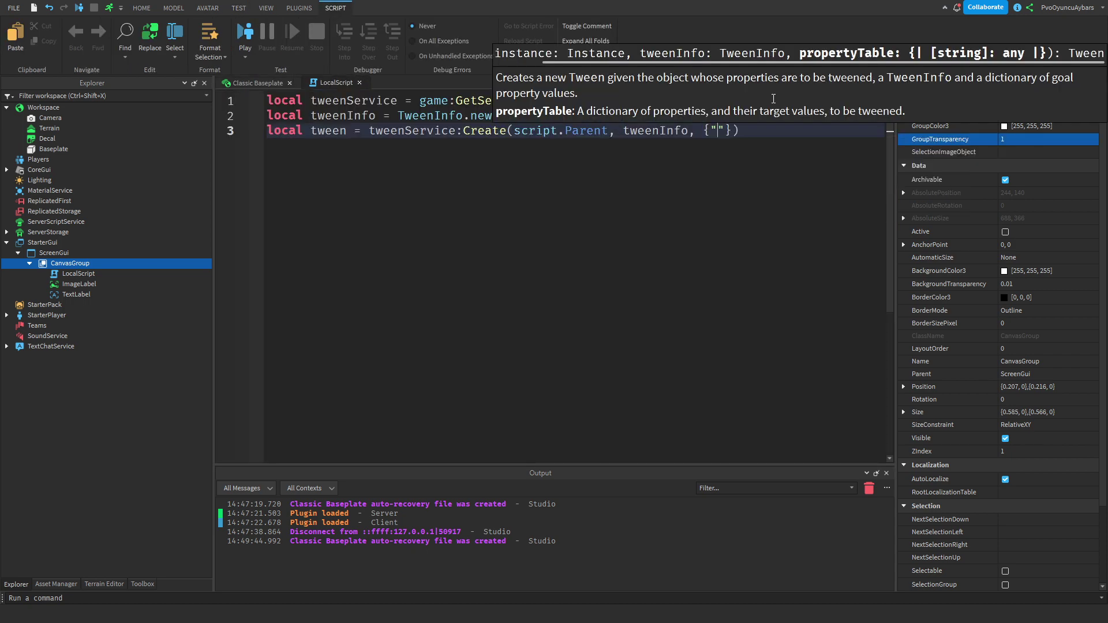
{"action": "key", "text": "BackSpace"}
{"action": "key", "text": "BackSpace"}
{"action": "key", "text": "BackSpace"}
{"action": "type", "text": "[\"GroupT"}
{"action": "type", "text": "eanspare"}
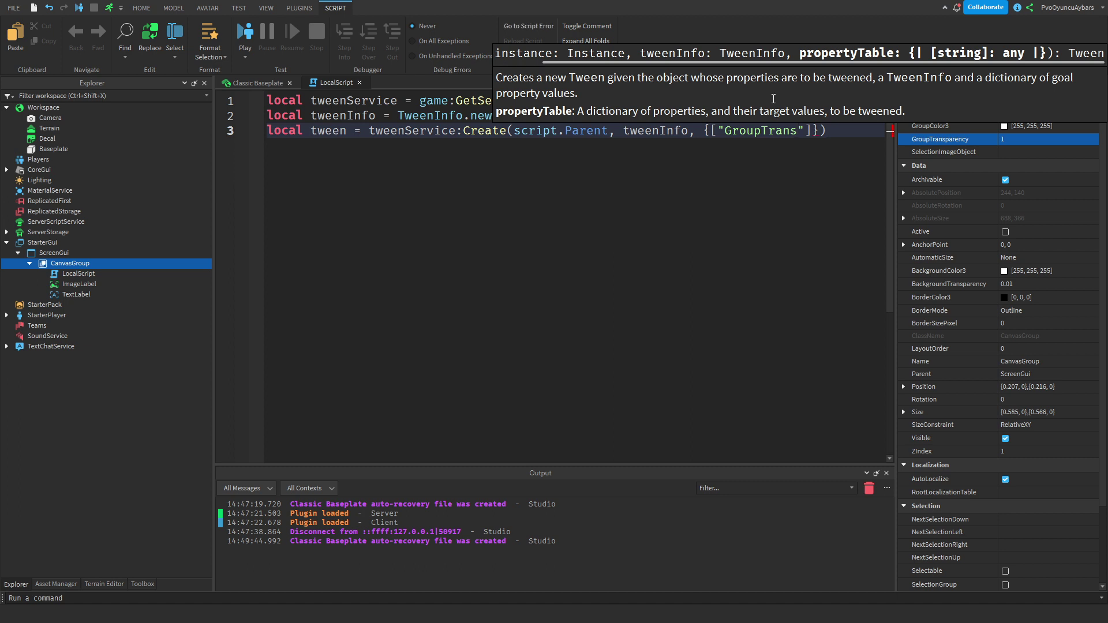
{"action": "type", "text": "ncy"}
{"action": "key", "text": "Right"}
{"action": "key", "text": "Right"}
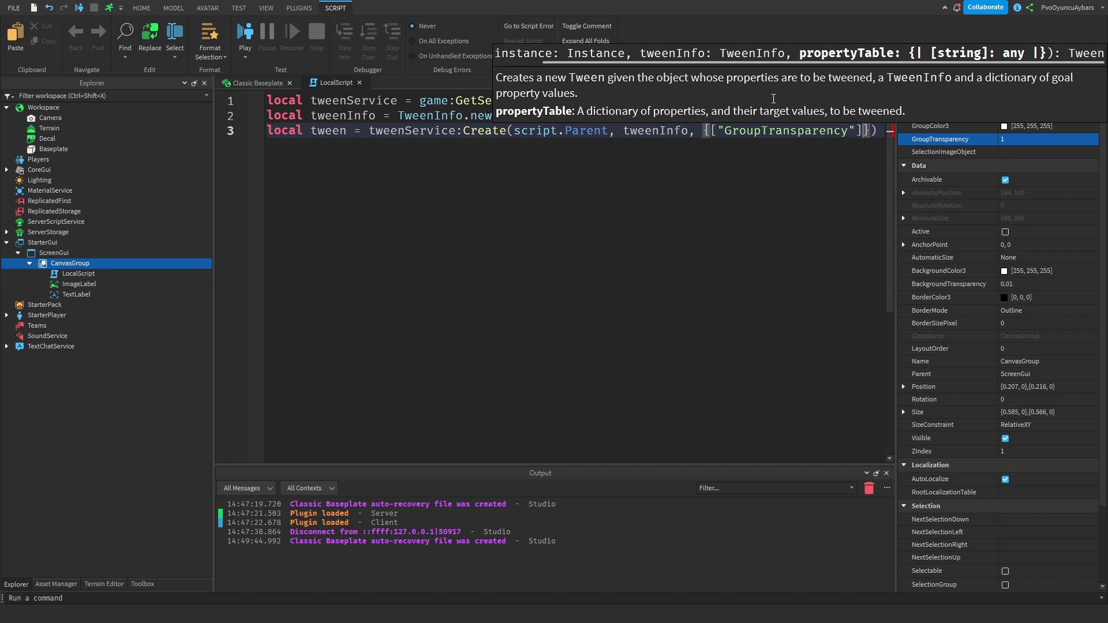